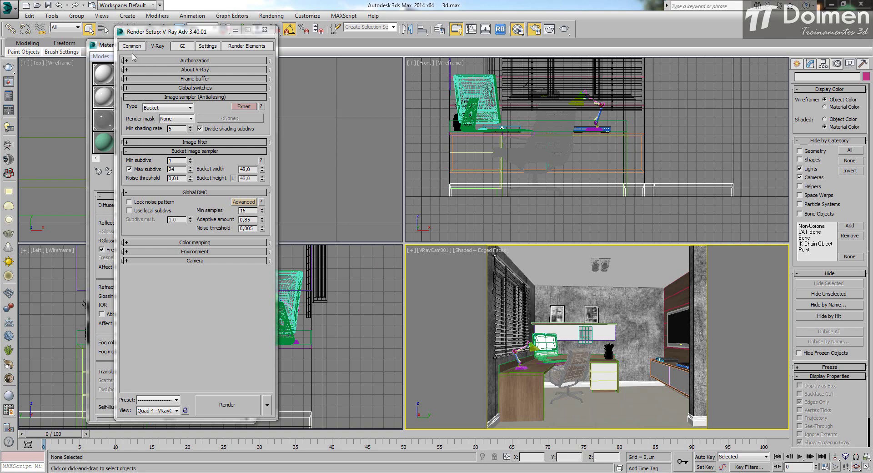
Step: Set the image sampler's min shading rate to 3 and the bucket sampler's max subdivs to 12
mouse_move(176, 172)
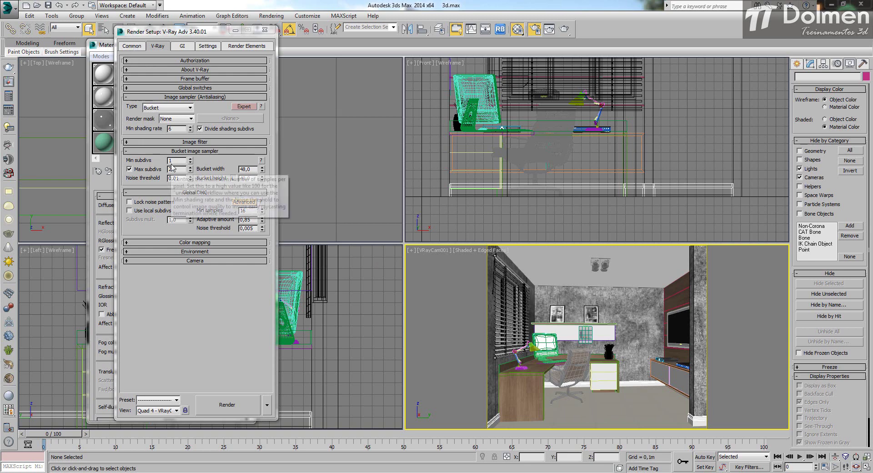
left_click(175, 130)
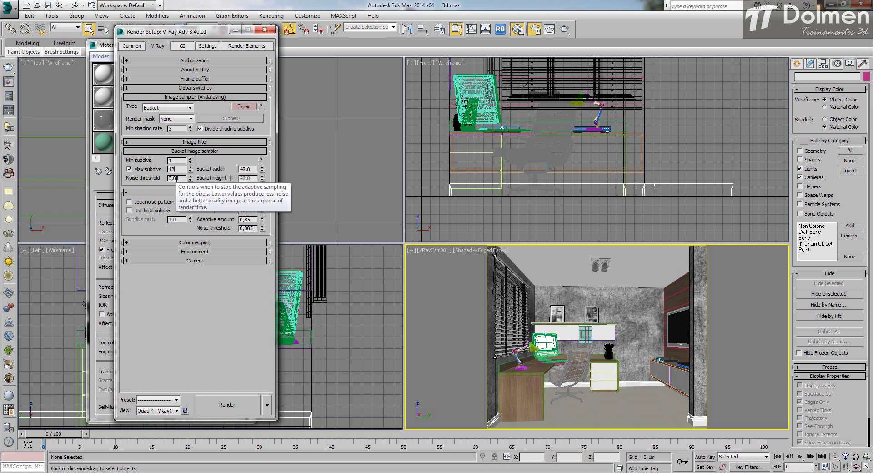
double_click(172, 169)
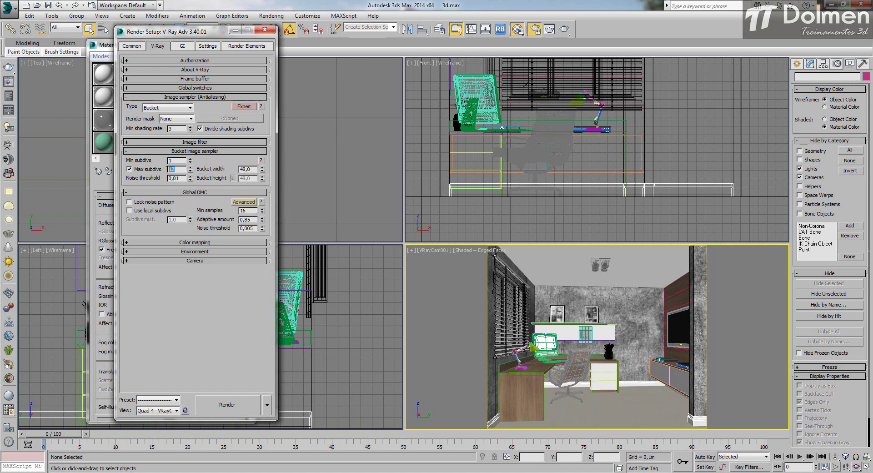
Step: Set the bucket width of the bucket image sampler to 16
left_click(246, 169)
type("16")
key("Return")
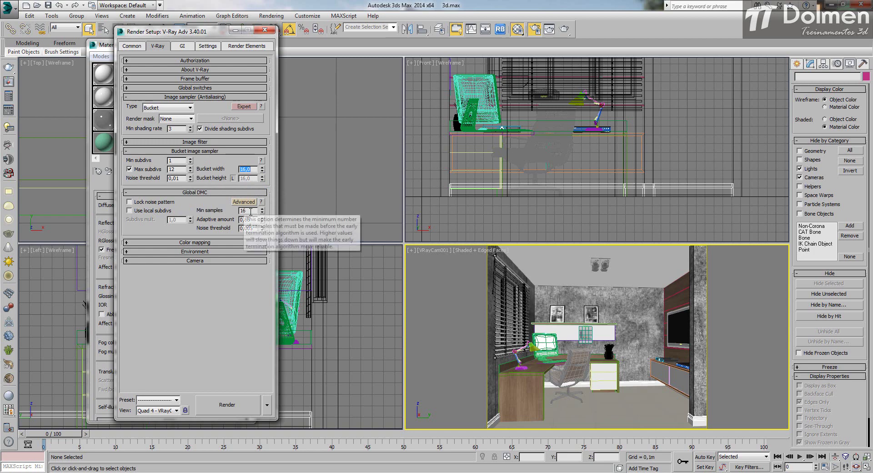
Step: Set Global DMC min samples to 8, adaptive amount to 0,65 and noise threshold to 0,015, enable local subdivs, and show the image filter settings
double_click(246, 210)
type("8")
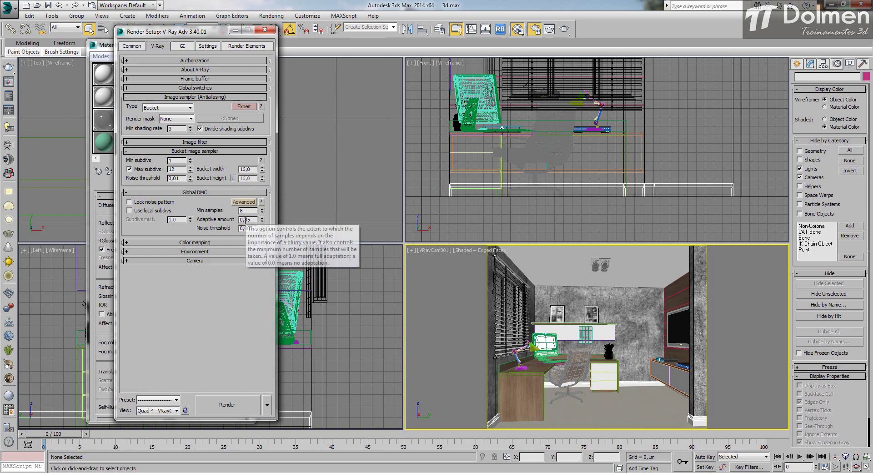
double_click(247, 220)
type("0,65")
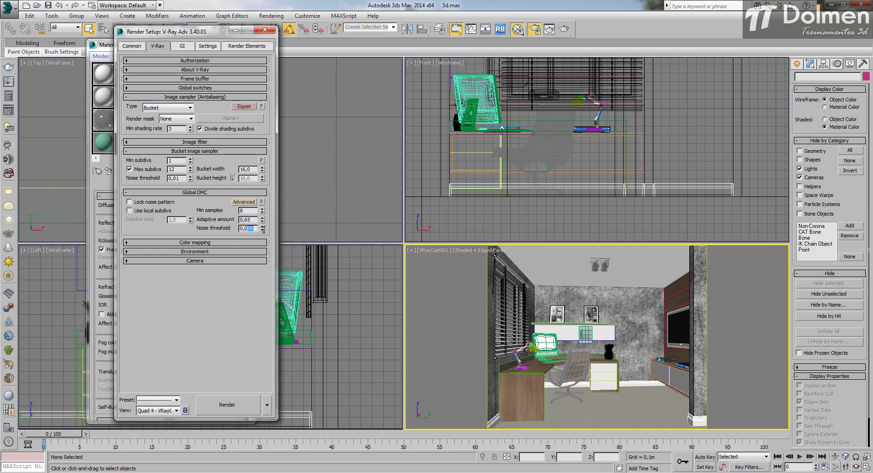
left_click(262, 227)
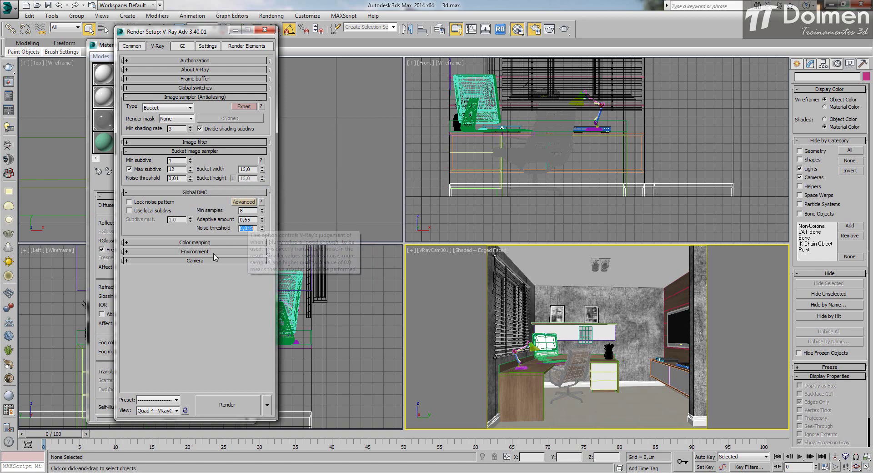
left_click(150, 211)
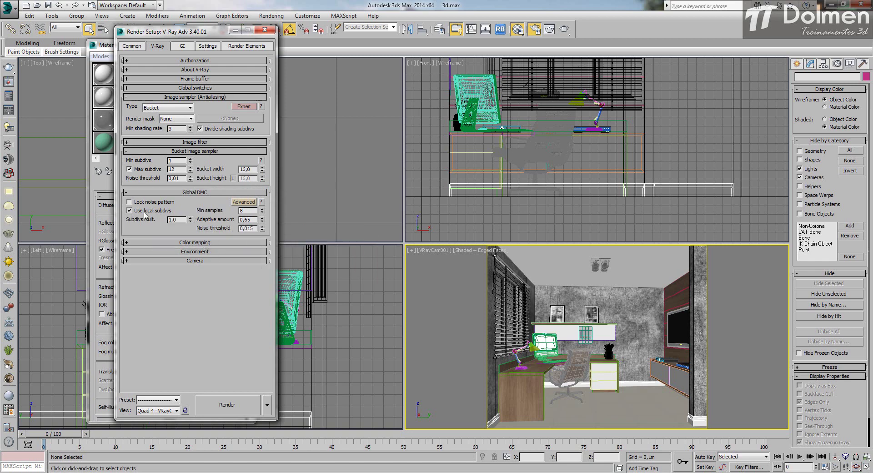
left_click(192, 142)
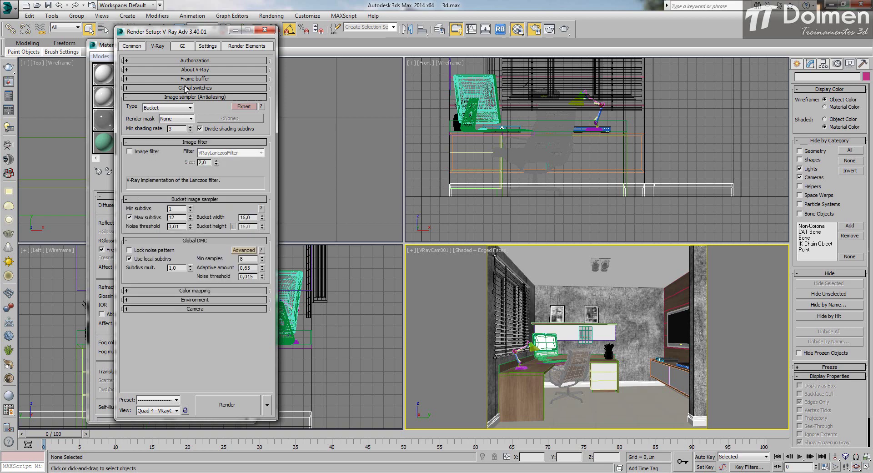
Step: Make Irradiance map the primary GI engine, with 20 subdivs and the Low preset
left_click(182, 46)
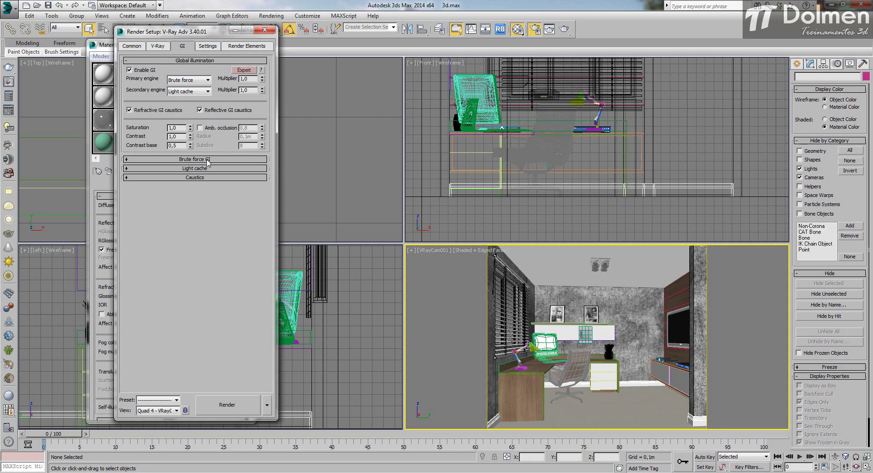
left_click(196, 80)
left_click(182, 90)
left_click(203, 158)
double_click(246, 178)
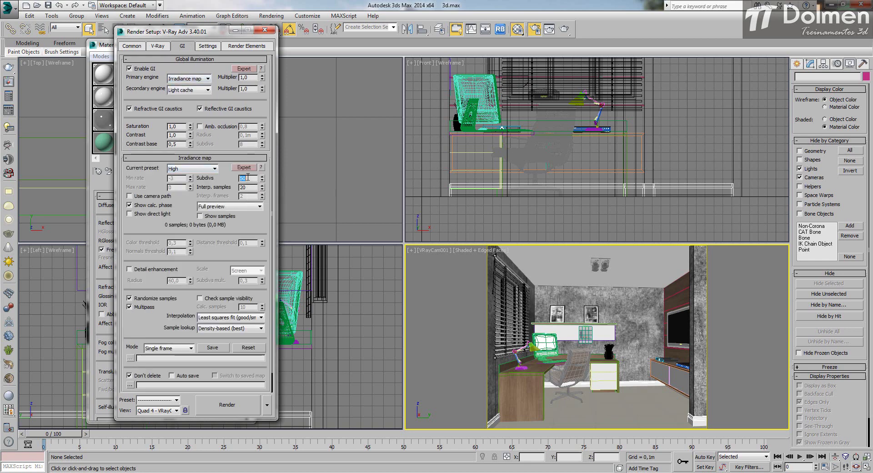
type("20")
left_click(214, 168)
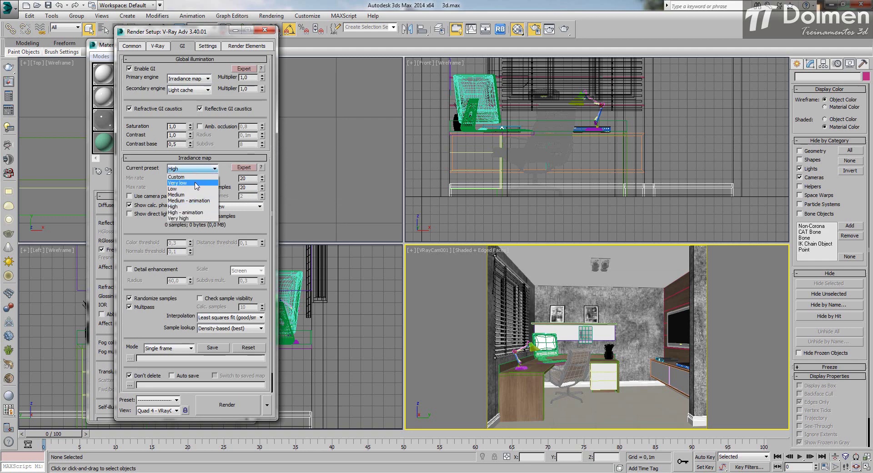
left_click(197, 191)
Step: Adjust the light cache subdivs and toggle its pre-filter option
scroll(205, 303, "down", 1)
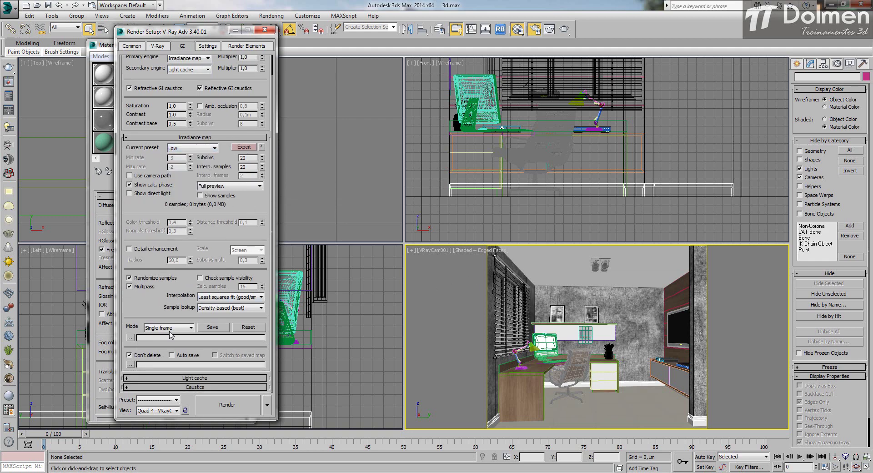
left_click(196, 378)
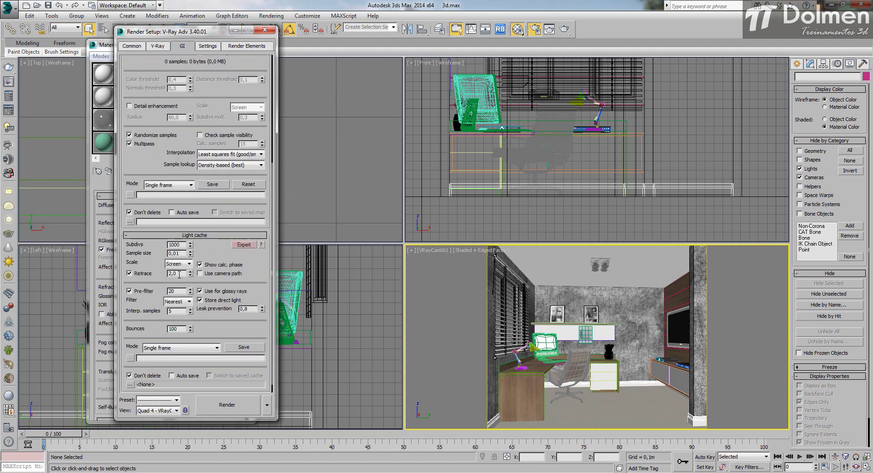
double_click(178, 245)
type("40")
left_click(145, 292)
Step: Delete all existing render elements, from VRayRawLighting to VRaySpecular
left_click(236, 47)
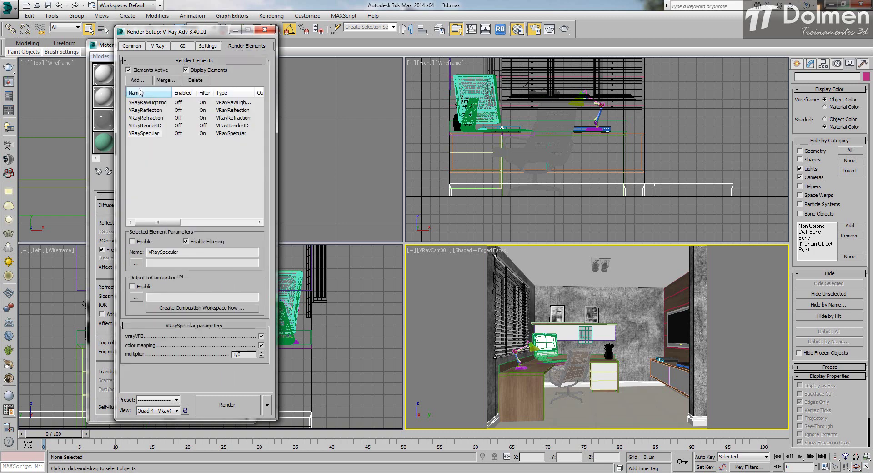
left_click(159, 145)
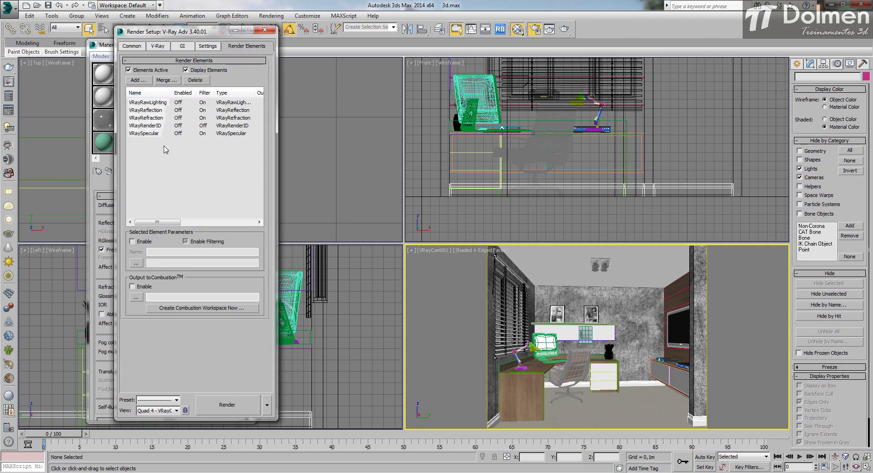
left_click(150, 109)
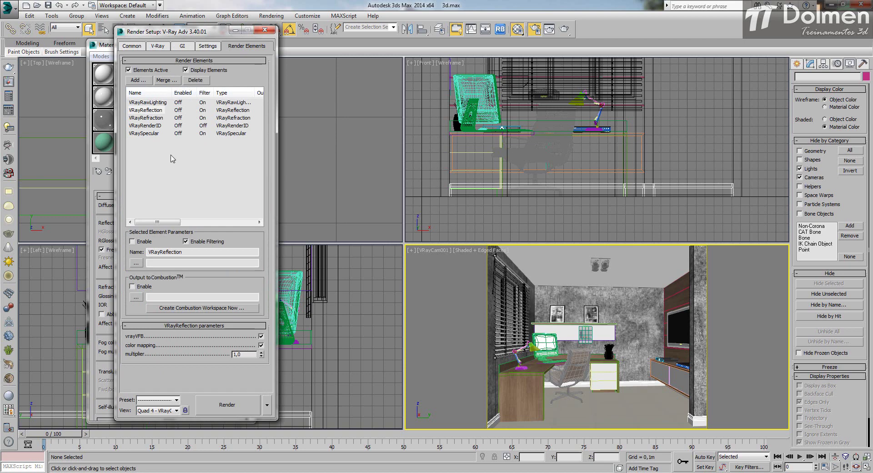
left_click_drag(172, 156, 132, 93)
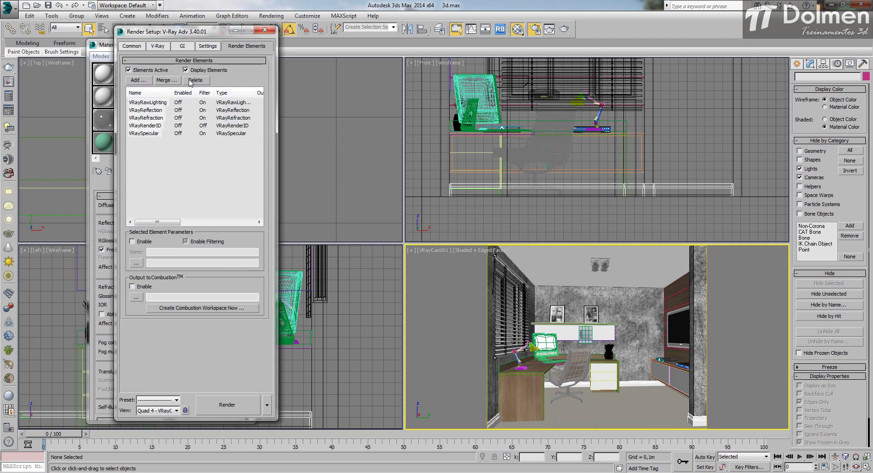
left_click(196, 80)
Step: Add the render elements VRayGlobalIllumination, VRayLighting, VRayReflection and VRaySampleRate
left_click(138, 80)
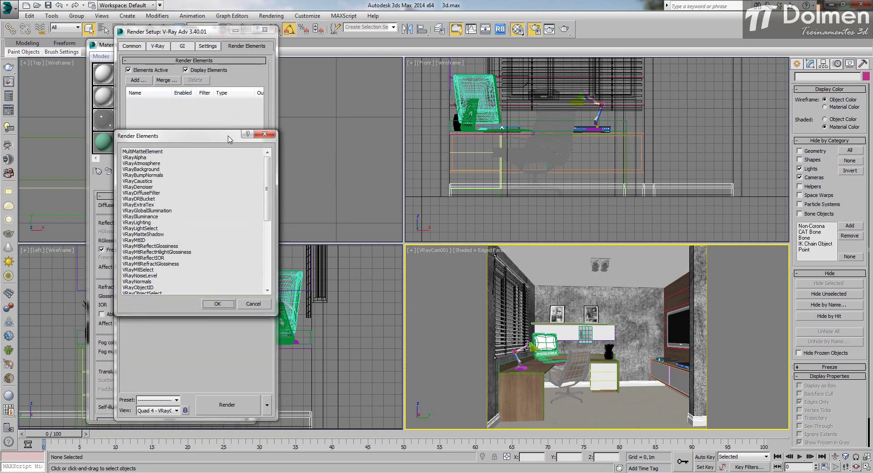
left_click(151, 211)
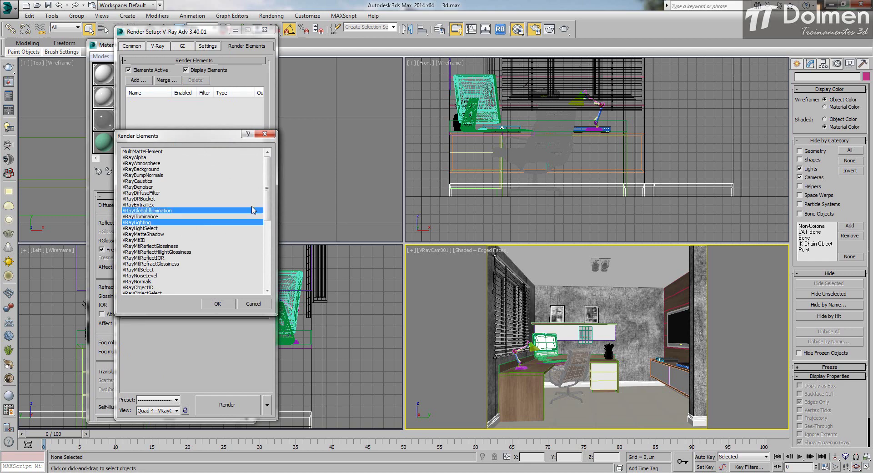
left_click_drag(265, 201, 264, 257)
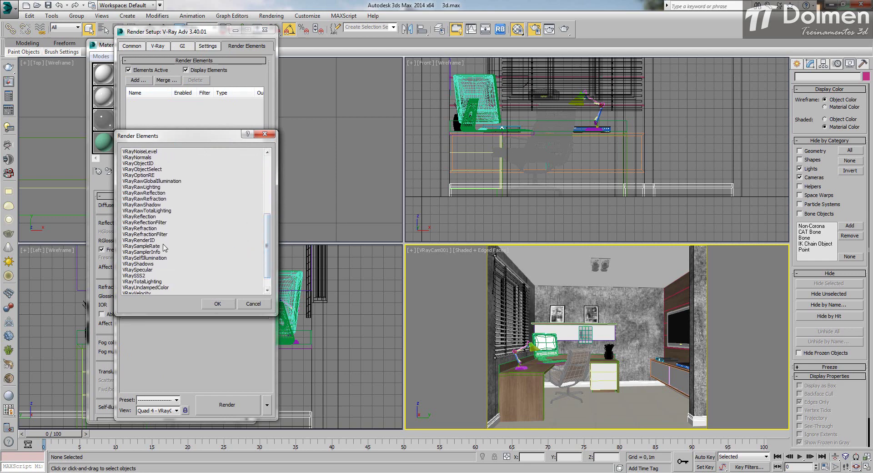
left_click(150, 246)
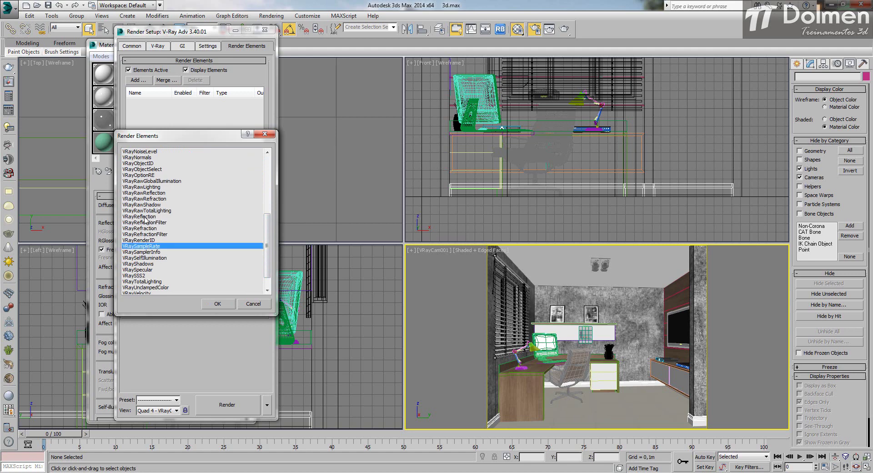
left_click(146, 217, "ctrl")
left_click(217, 304)
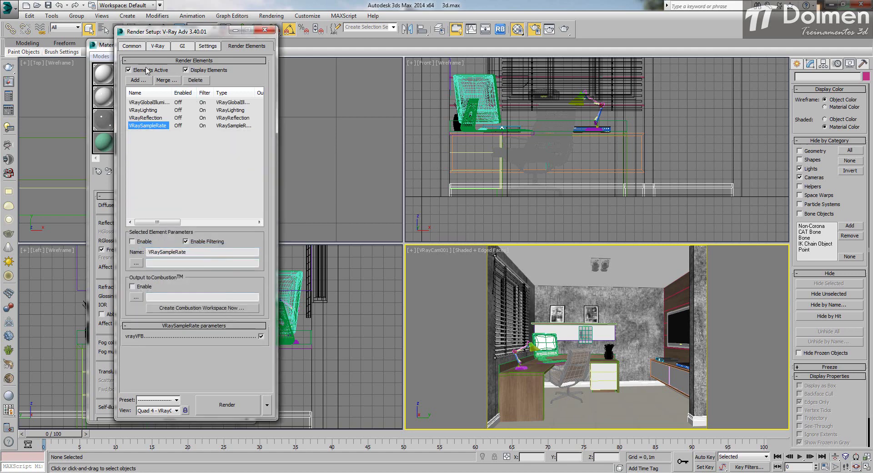
Step: Check the common output and V-Ray settings and render the VRayCam001 view
left_click(131, 46)
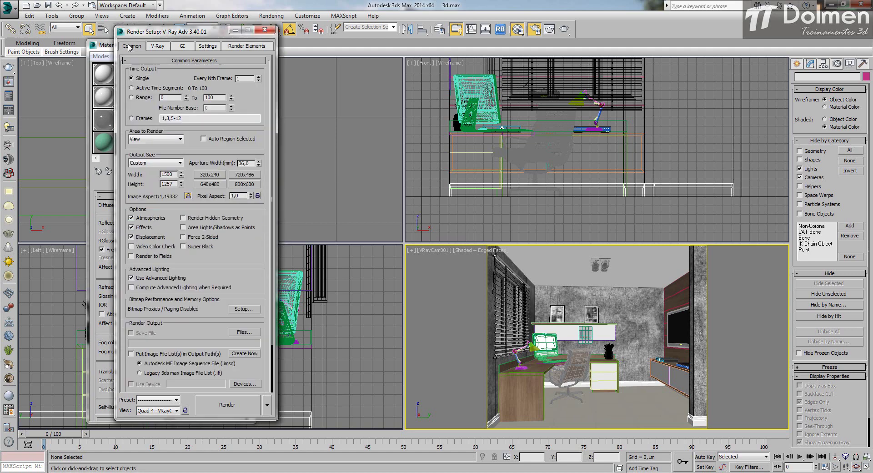
left_click(159, 47)
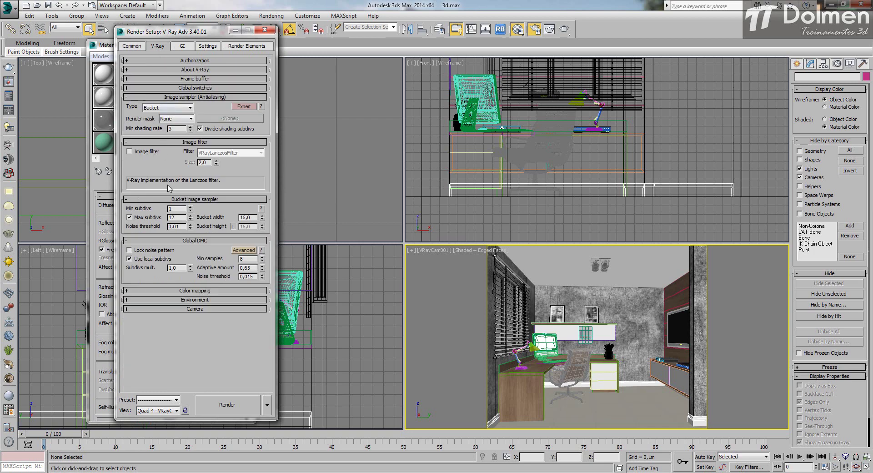
left_click(236, 407)
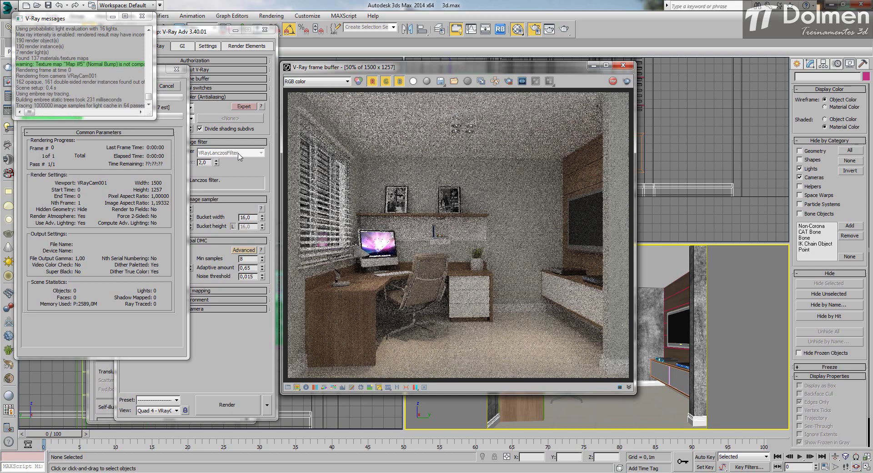
left_click(169, 155)
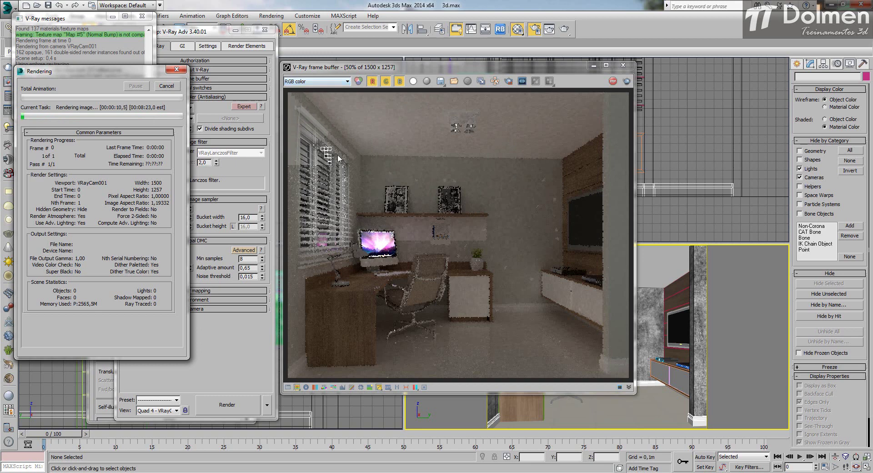
Step: Display the VRaySampleRate element in the frame buffer and turn on the render information stamp
left_click(311, 81)
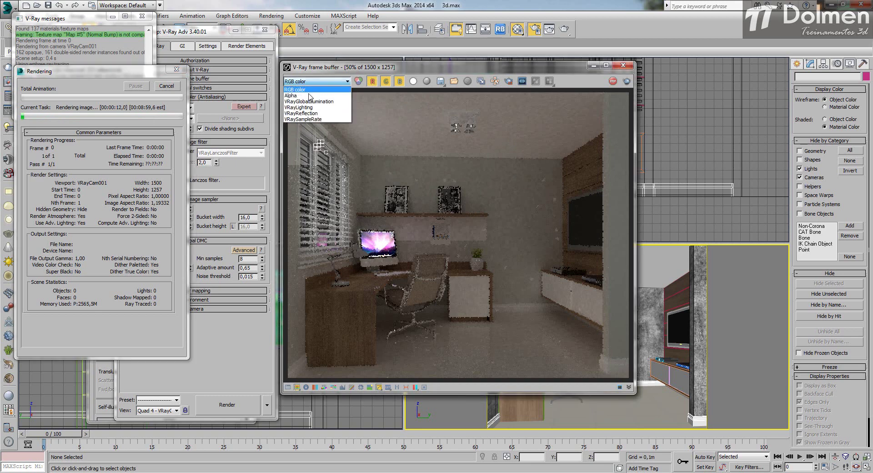
left_click(311, 119)
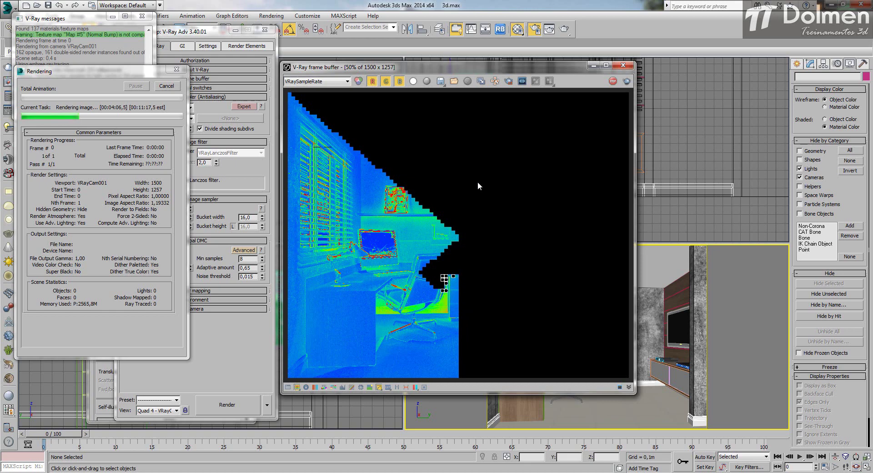
left_click(630, 387)
left_click(592, 397)
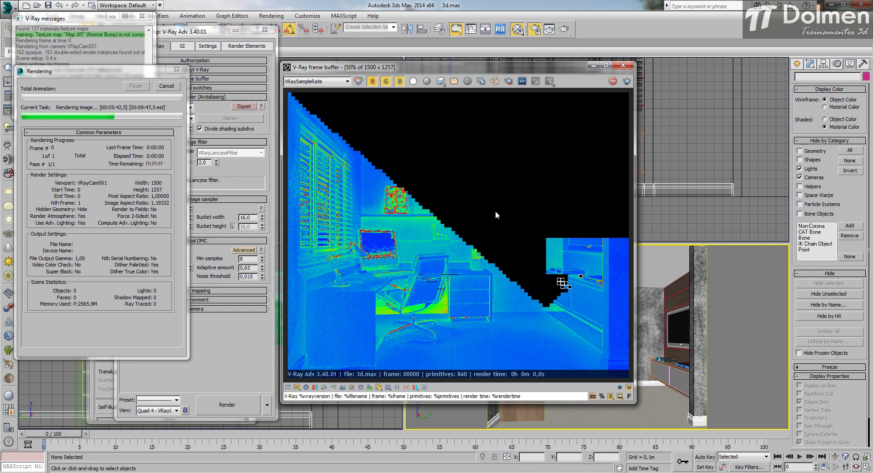
Step: Show the RGB color channel and examine the rendered floor, chair base, drawers and shelf pictures up close for noise
left_click(325, 82)
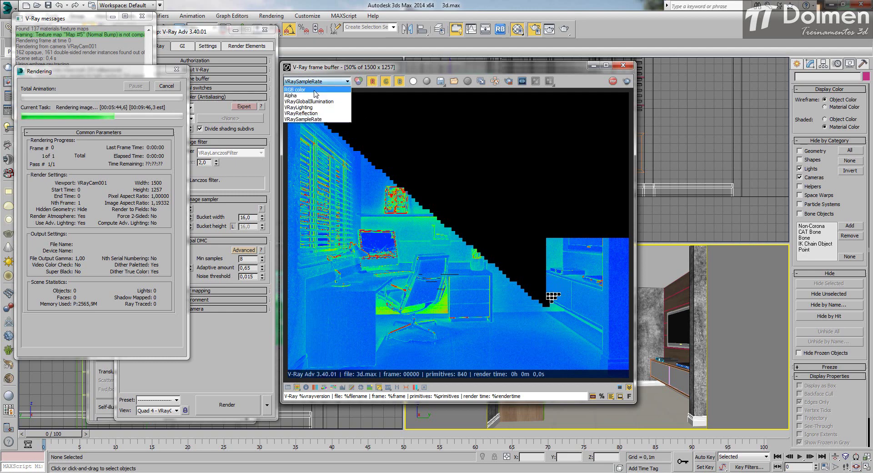
left_click(300, 89)
scroll(433, 275, "up", 4)
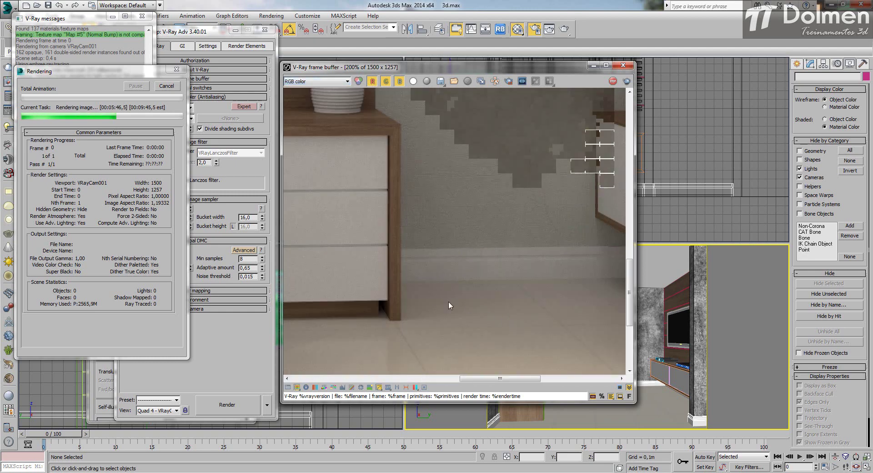
scroll(428, 286, "up", 2)
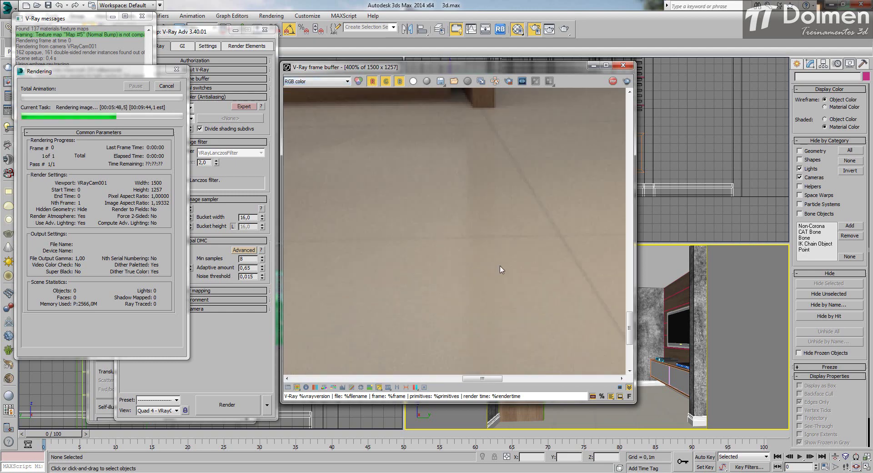
middle_click_drag(415, 291, 350, 232)
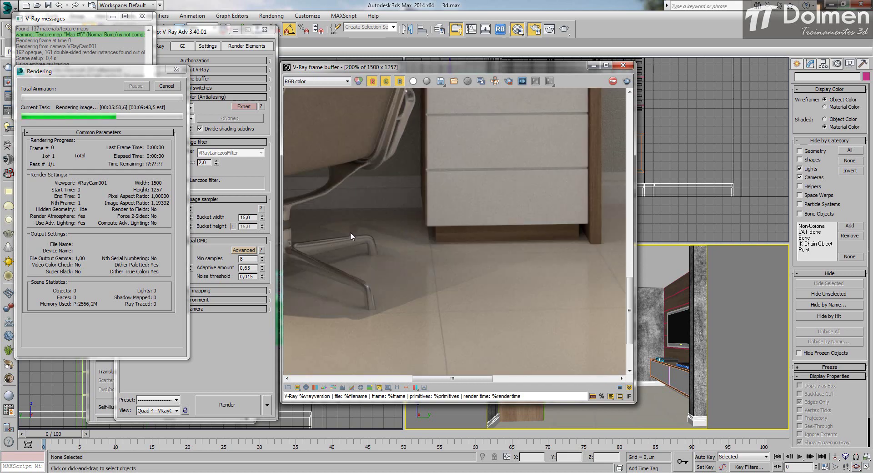
scroll(427, 184, "down", 2)
middle_click_drag(436, 162, 432, 293)
scroll(433, 190, "down", 1)
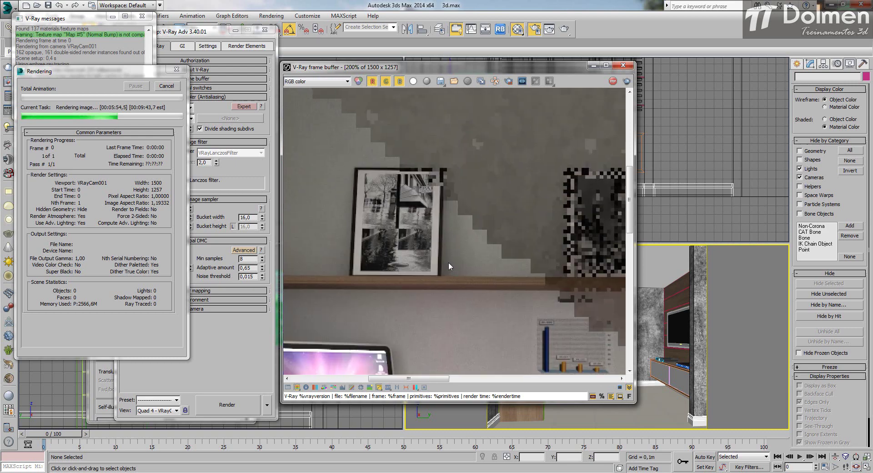
Step: Examine the shelf pictures and the TV wall in the ongoing render, and display the VRaySampleRate element
scroll(403, 211, "down", 1)
scroll(401, 210, "down", 1)
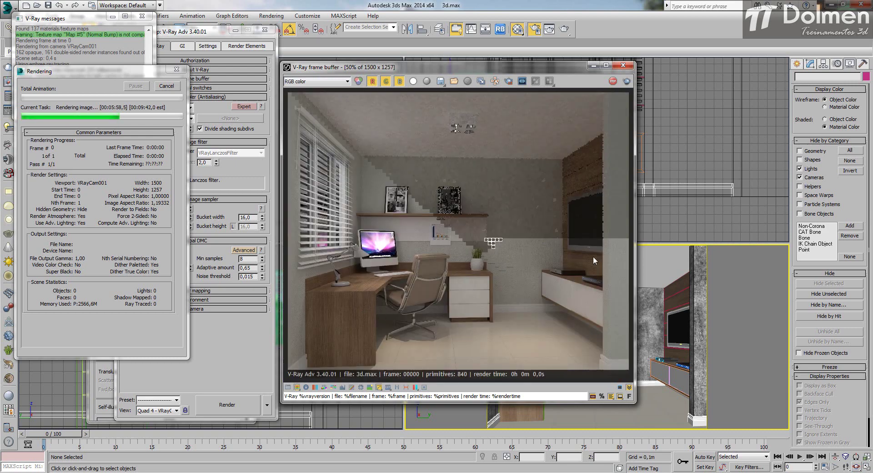
scroll(582, 245, "up", 2)
scroll(556, 251, "down", 1)
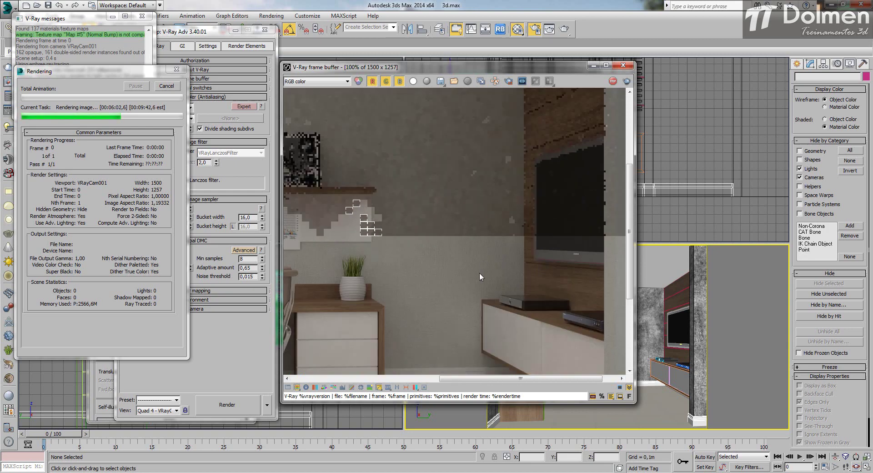
scroll(479, 272, "down", 1)
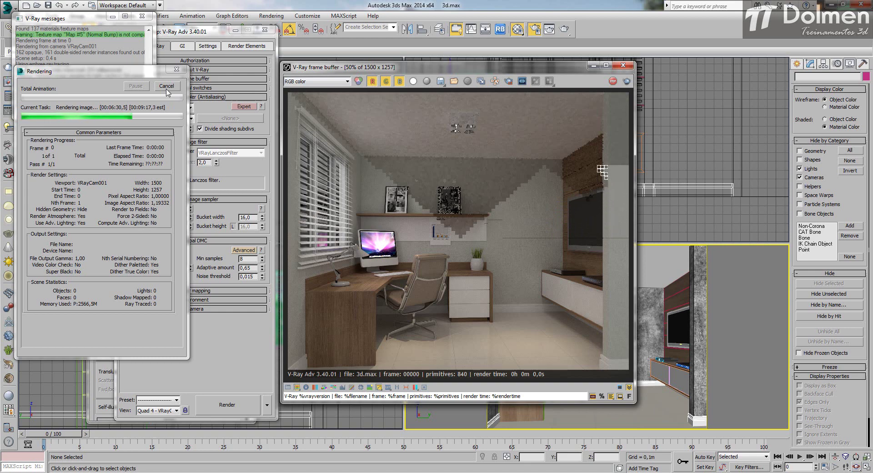
left_click(324, 82)
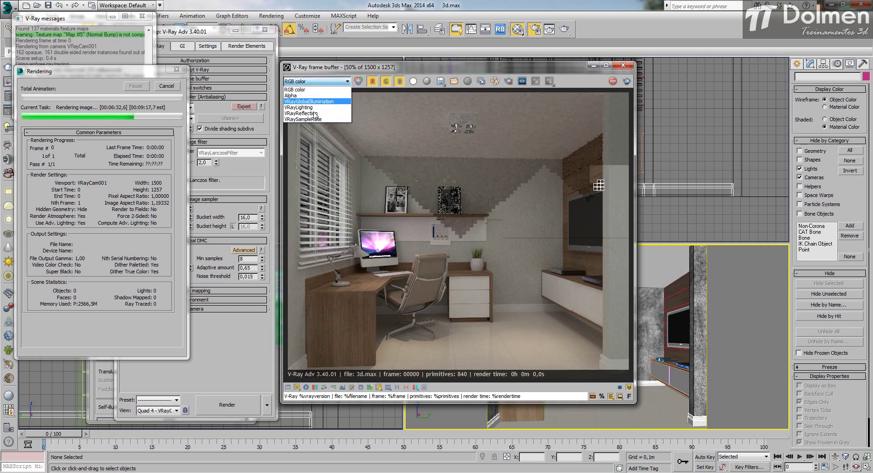
left_click(310, 124)
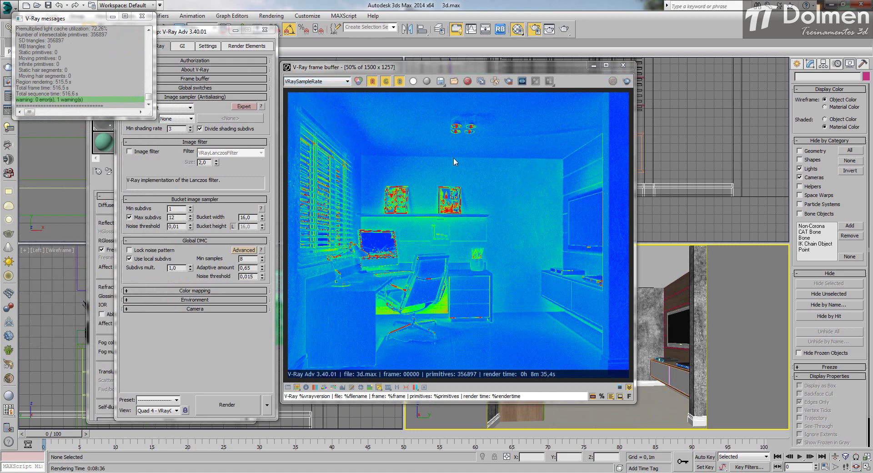
Step: Close the V-Ray messages and review the VRayGlobalIllumination, VRayLighting, VRayReflection and VRaySampleRate elements one after another in the frame buffer
left_click(142, 16)
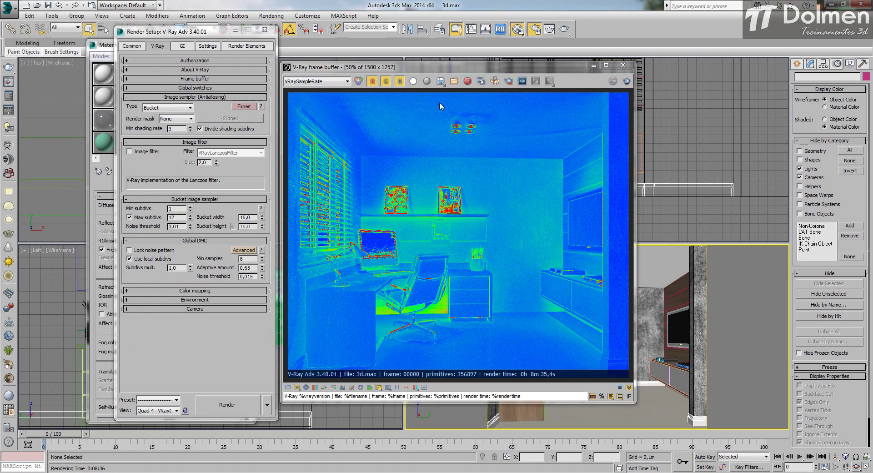
left_click_drag(439, 71, 482, 67)
left_click(353, 77)
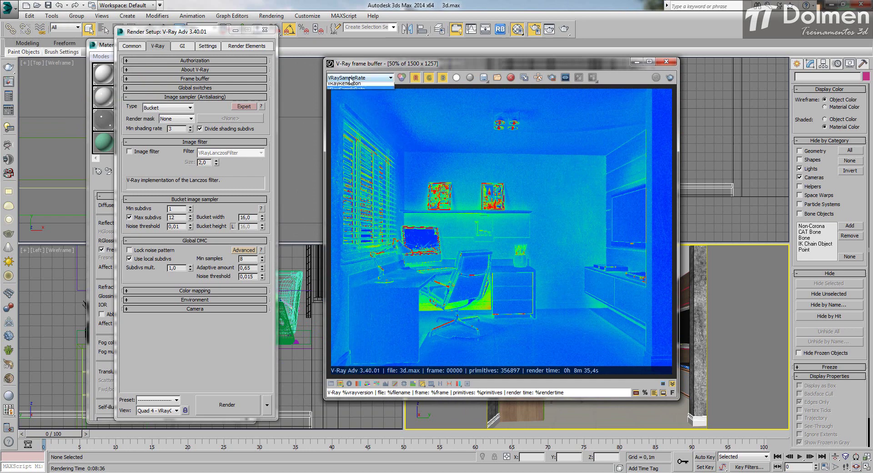
left_click(354, 98)
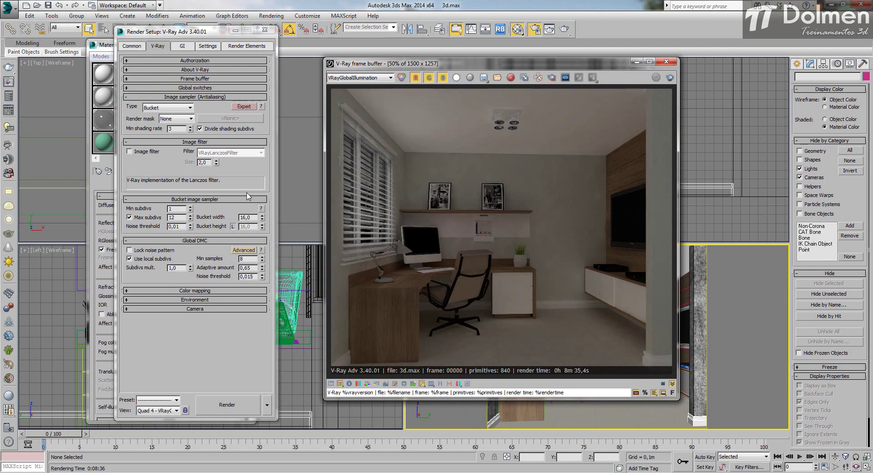
left_click(368, 79)
left_click(364, 105)
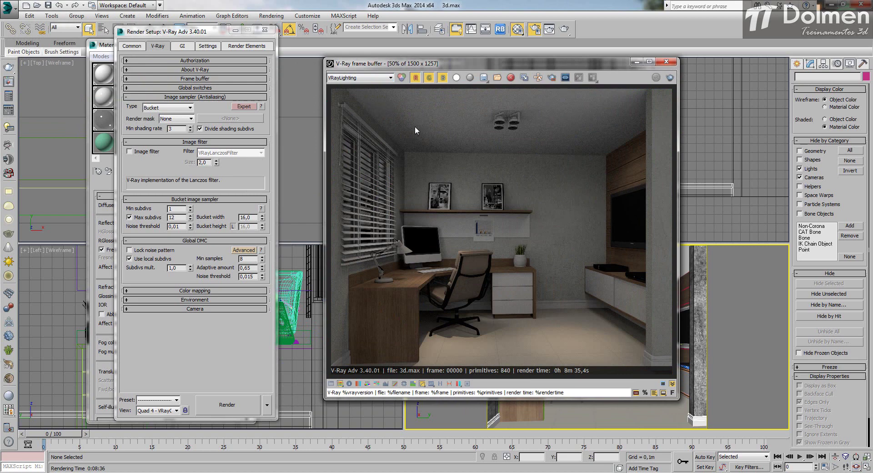
left_click(364, 80)
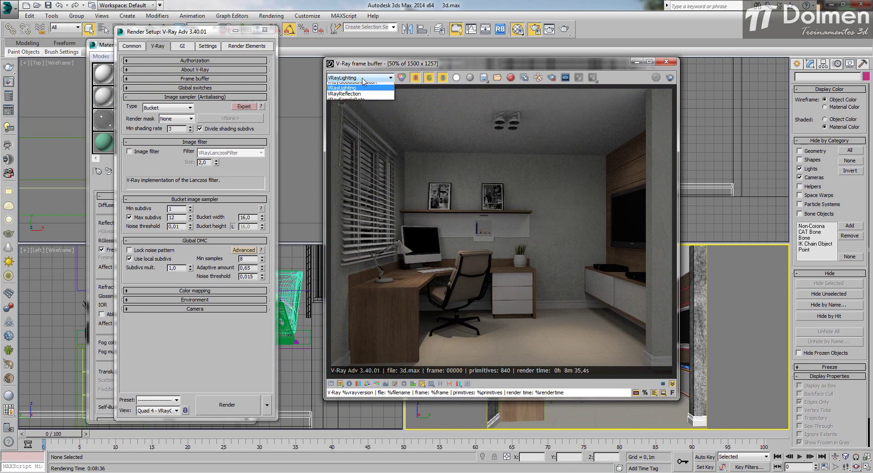
left_click(368, 111)
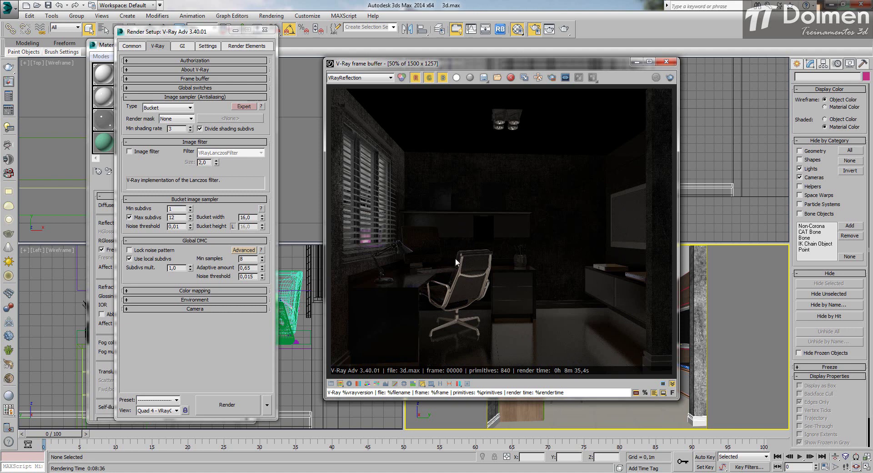
left_click(387, 77)
left_click(357, 116)
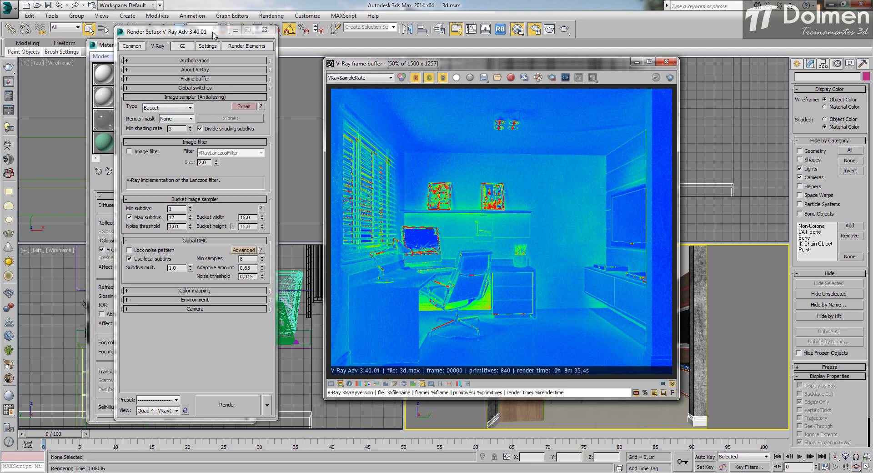
Step: Display the VRayGlobalIllumination element and examine the ceiling and back wall up close for blotches
left_click(370, 79)
left_click(381, 101)
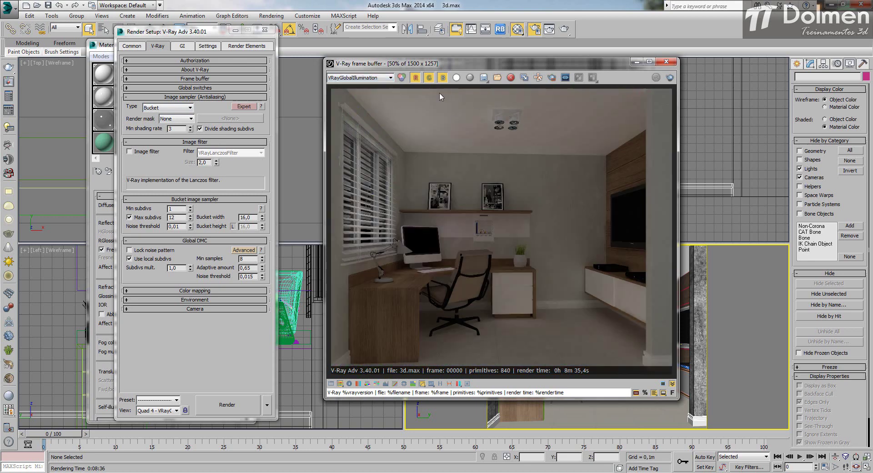
scroll(509, 140, "up", 3)
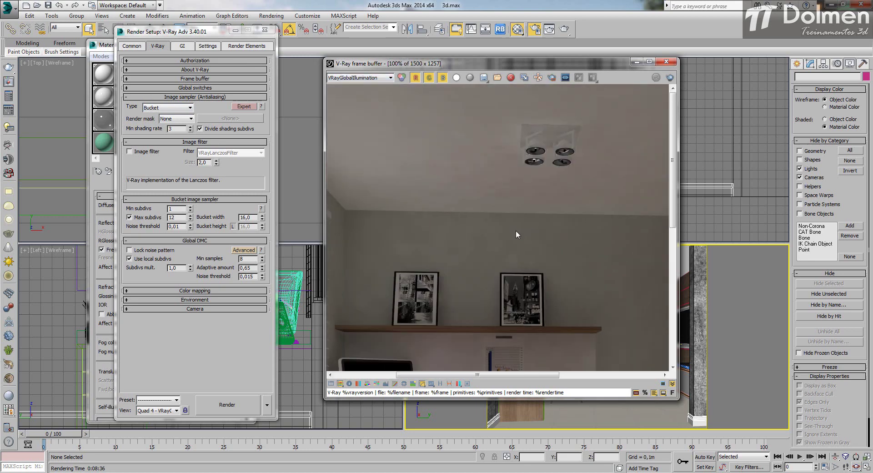
middle_click_drag(459, 144, 512, 144)
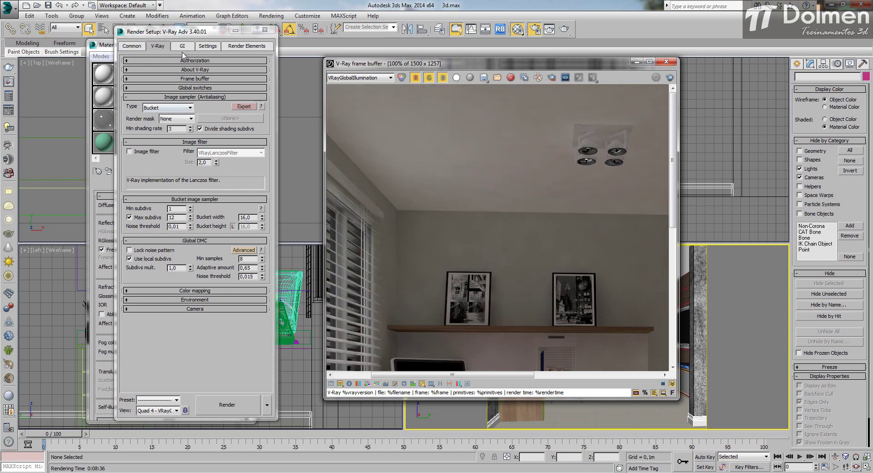
Step: Set the light cache subdivs to 500 in the GI settings
left_click(182, 49)
scroll(187, 266, "down", 2)
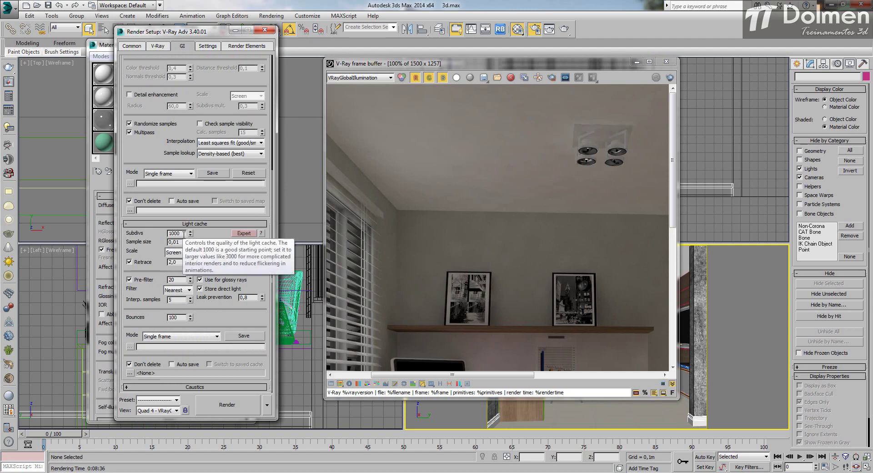
double_click(175, 233)
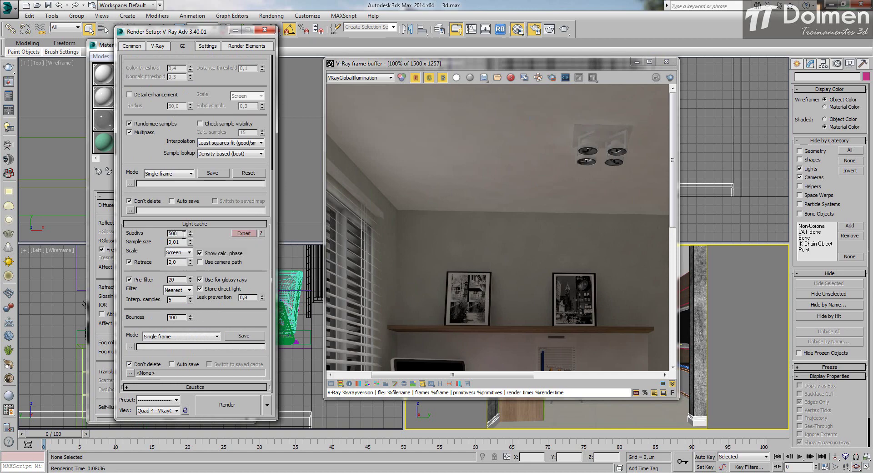
key("Return")
scroll(191, 132, "up", 5)
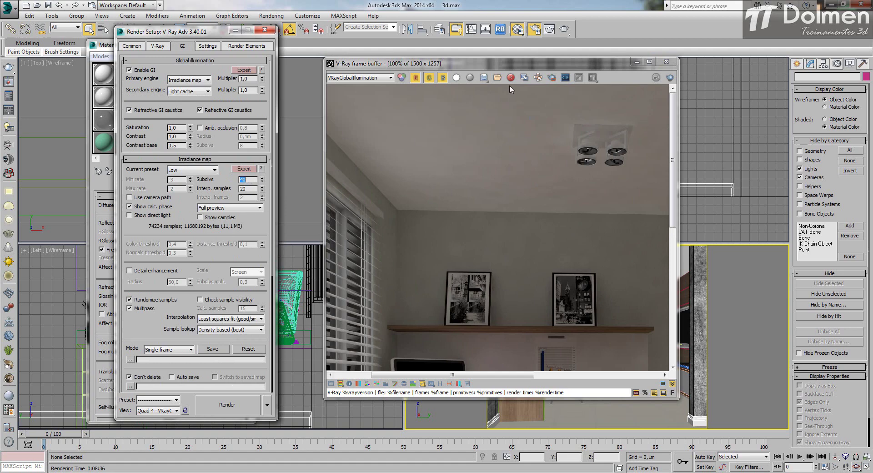
Step: Render only a region covering part of the ceiling and the wall above the shelf pictures
left_click(552, 78)
left_click_drag(395, 119, 567, 223)
left_click(670, 78)
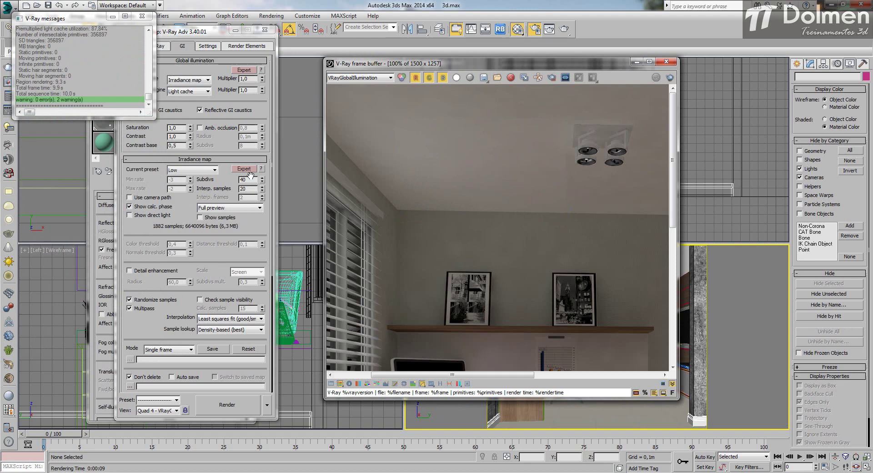
Step: Set the irradiance map subdivs to 50, render a region of the wall beside the TV, and turn region rendering off
left_click(251, 178)
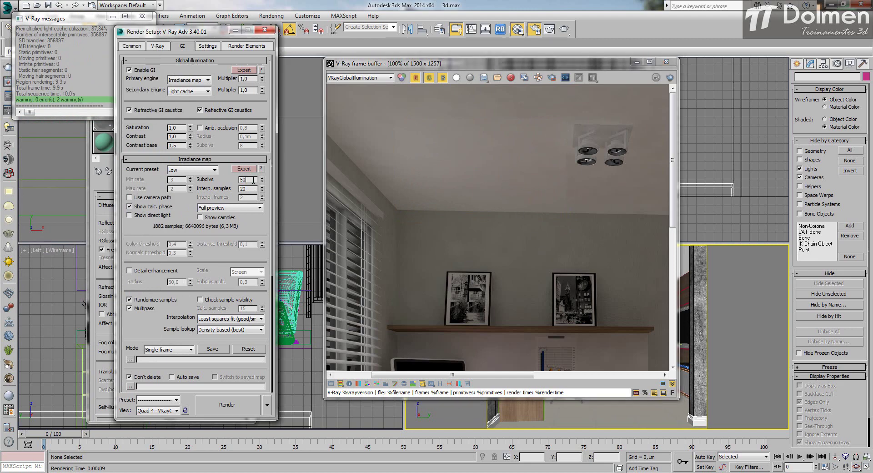
key("Return")
left_click(552, 77)
middle_click_drag(598, 236, 468, 156)
left_click_drag(424, 117, 558, 237)
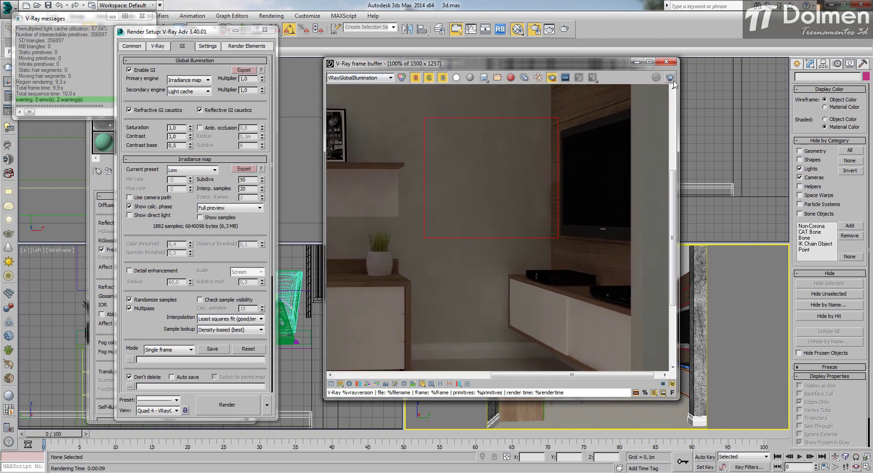
left_click(671, 78)
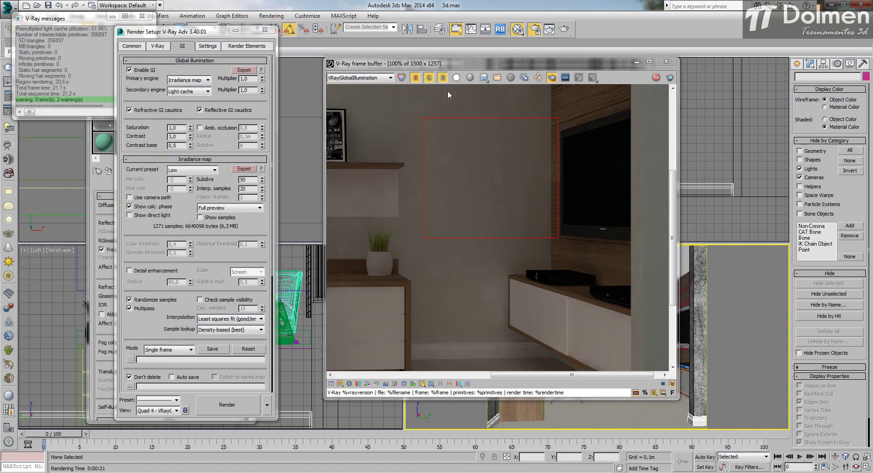
left_click(551, 77)
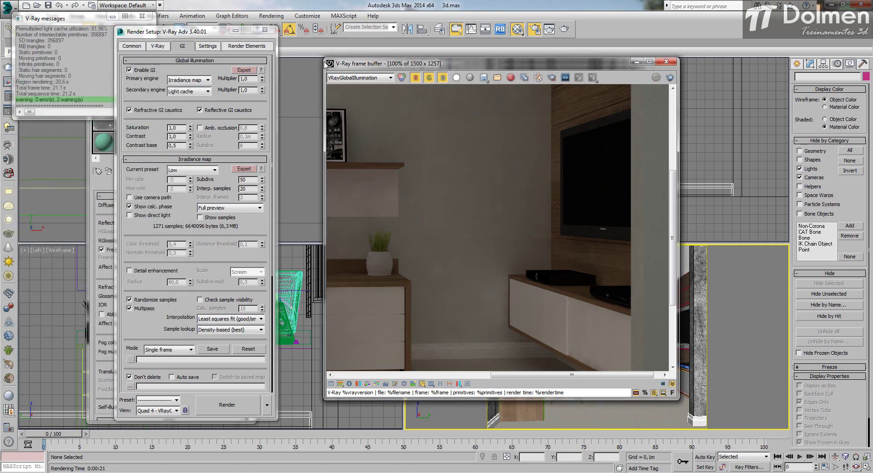
Step: Close the frame buffer, render setup, messages and material editor windows, and unhide the lights category
left_click(667, 61)
left_click(265, 30)
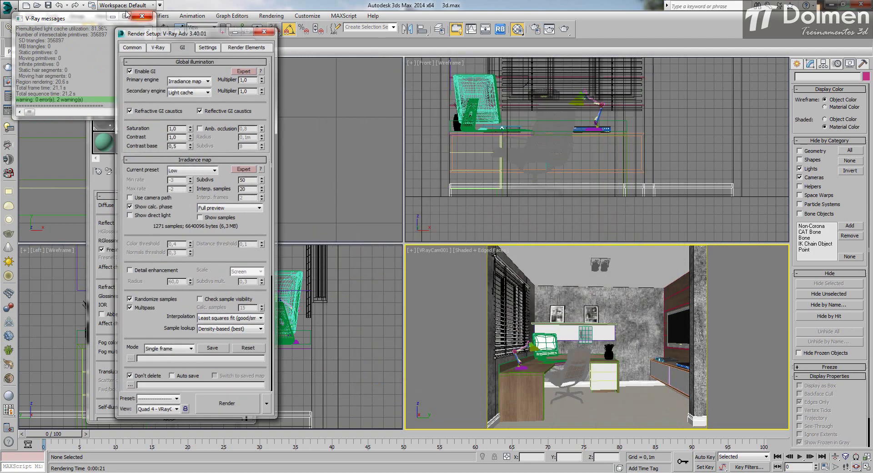
left_click(142, 18)
left_click(242, 43)
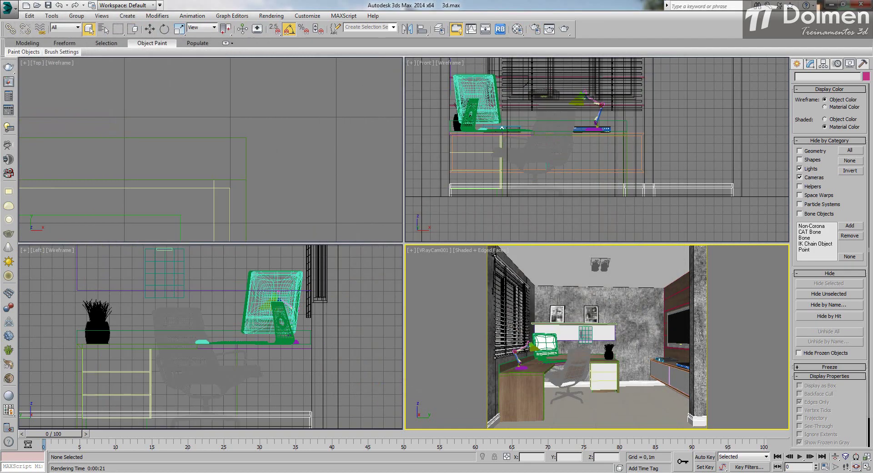
left_click(799, 169)
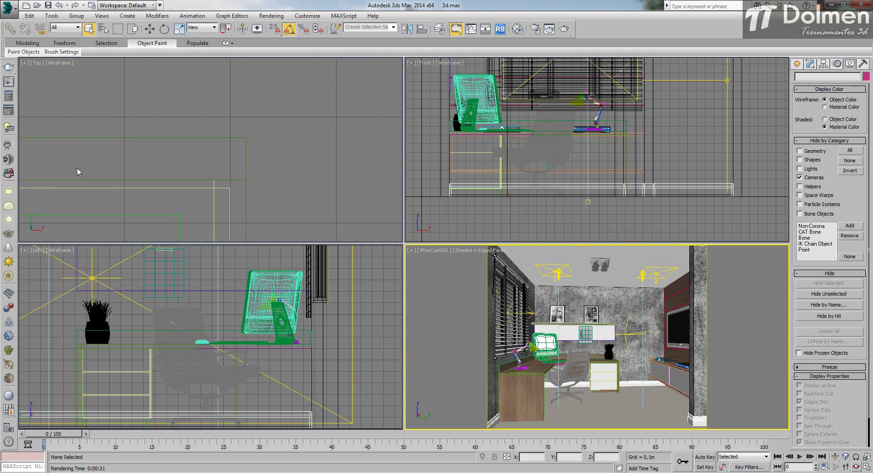
Step: Select the V-Ray light on the wall opposite the desk drawers, pointing into the room, in the Top viewport
left_click(250, 113)
scroll(277, 123, "down", 10)
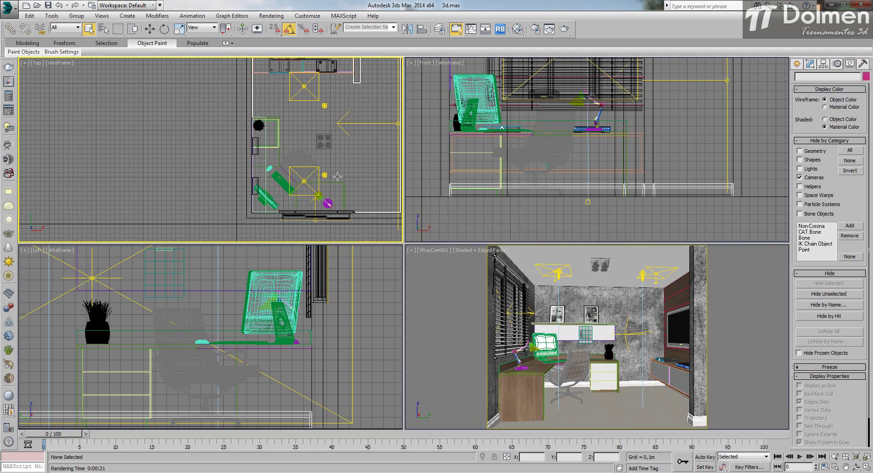
middle_click_drag(338, 177, 197, 157)
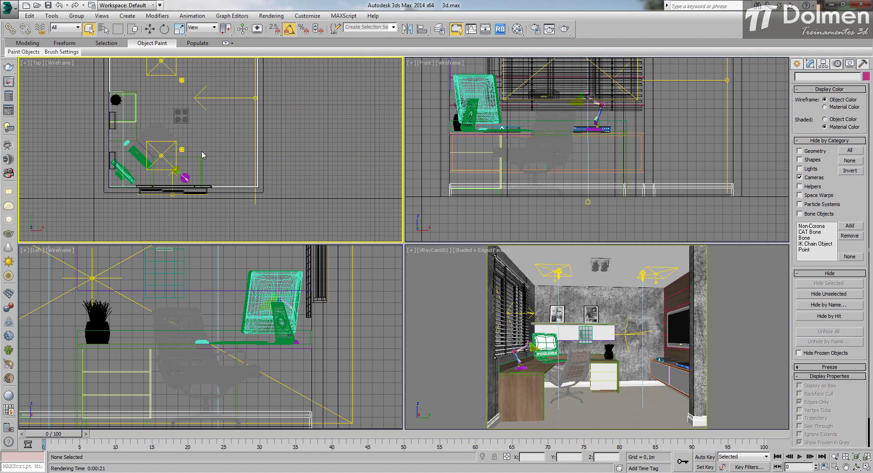
middle_click_drag(203, 156, 199, 184)
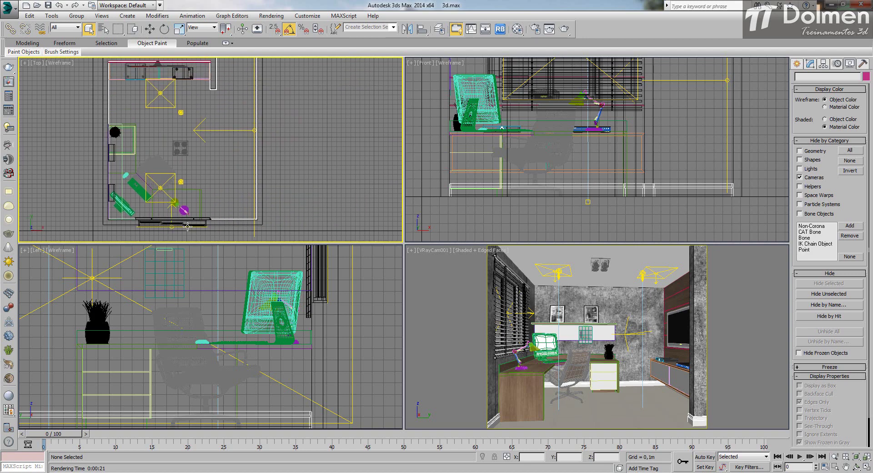
left_click(162, 104)
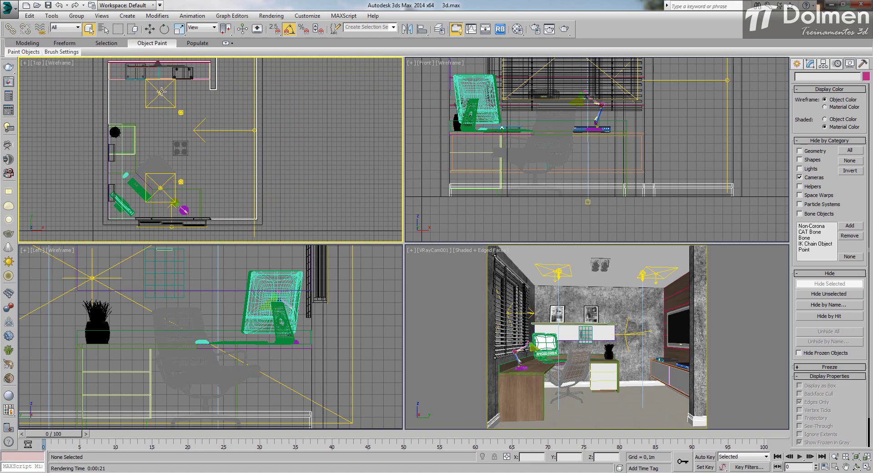
left_click(157, 129)
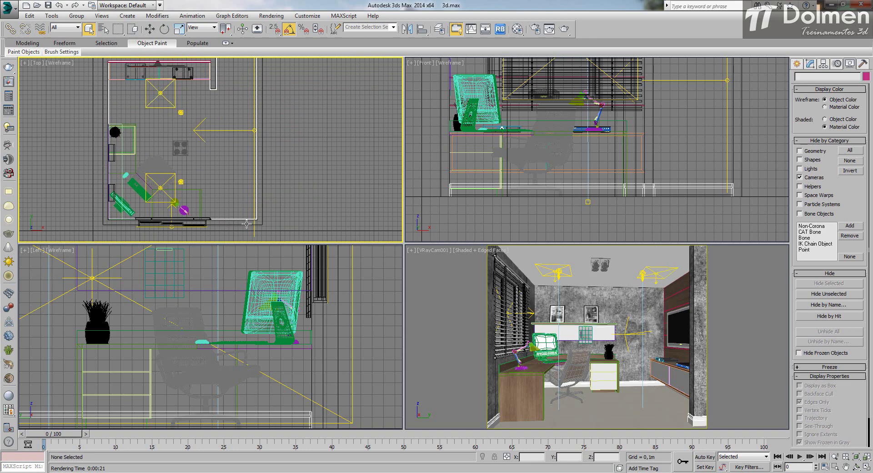
left_click(226, 130)
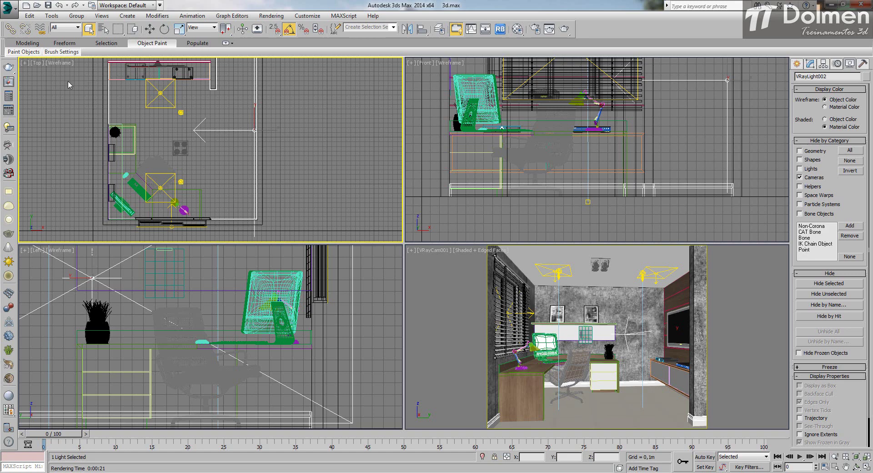
Step: Reopen the frame buffer, display the VRayLighting element, and examine the ceiling and back wall up close for noise
left_click(8, 82)
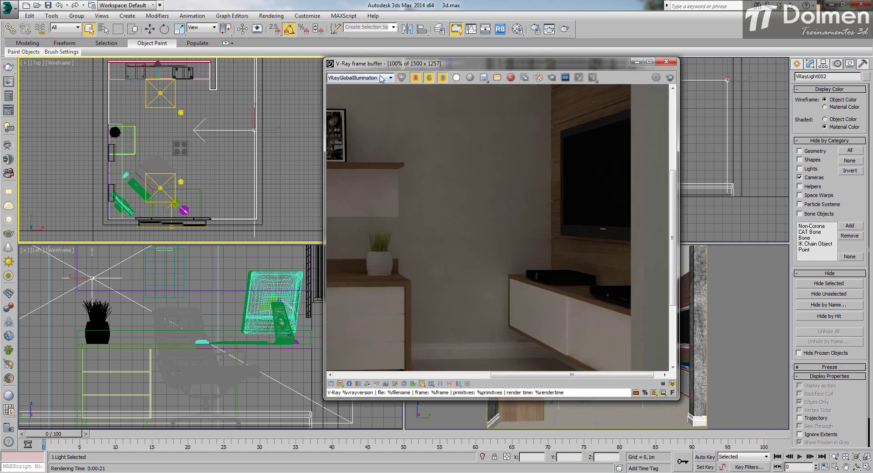
left_click(382, 78)
scroll(484, 207, "down", 4)
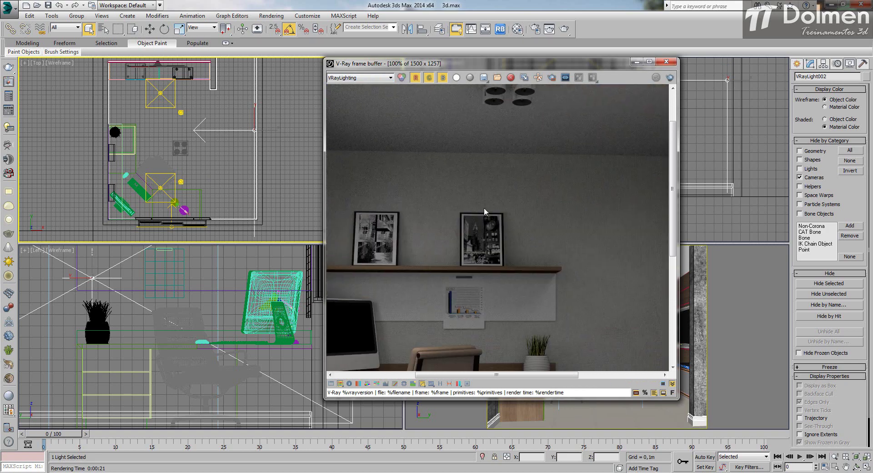
scroll(388, 97, "up", 4)
middle_click_drag(403, 120, 496, 98)
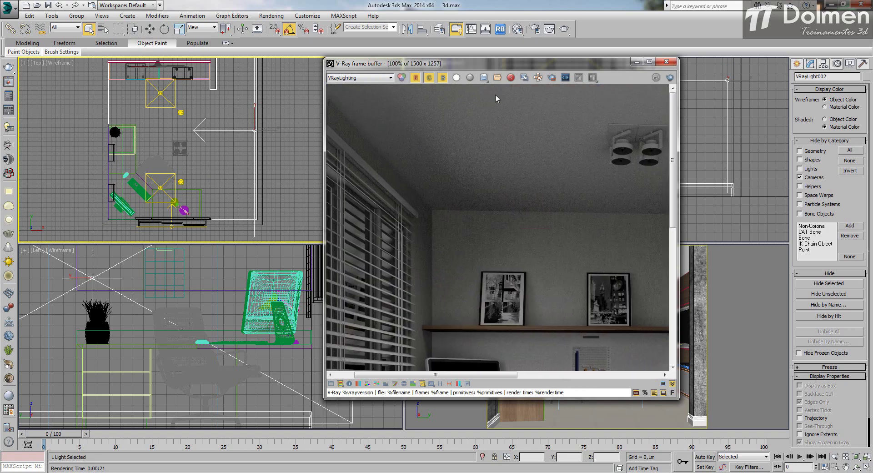
Step: Mark a render region on the ceiling, set the V-Ray lights' subdivs to 200 and the IES light's to 64, and render it
left_click(552, 77)
left_click_drag(399, 110, 583, 224)
left_click(8, 128)
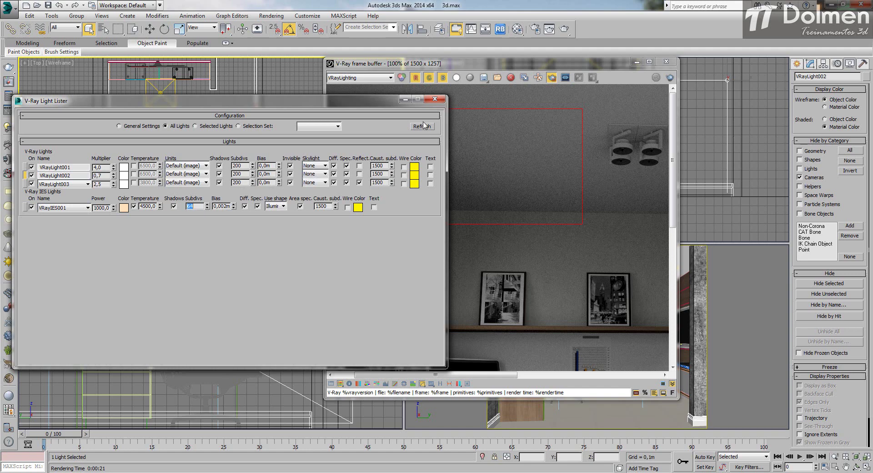
left_click(517, 70)
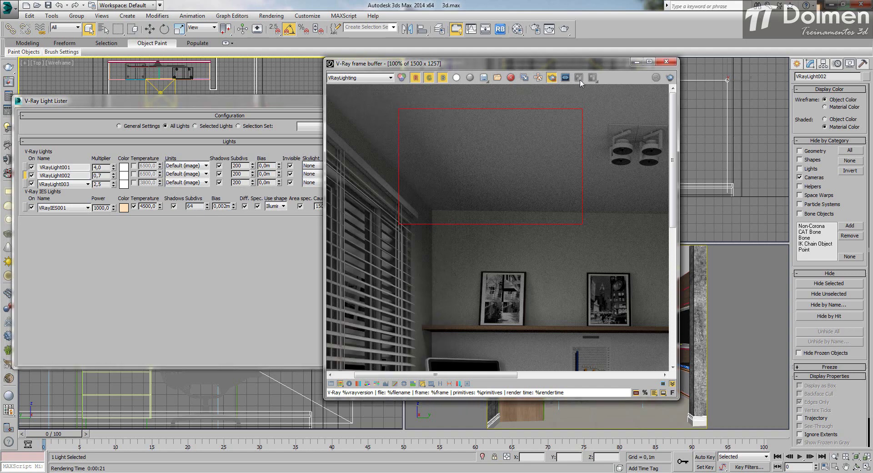
left_click(671, 78)
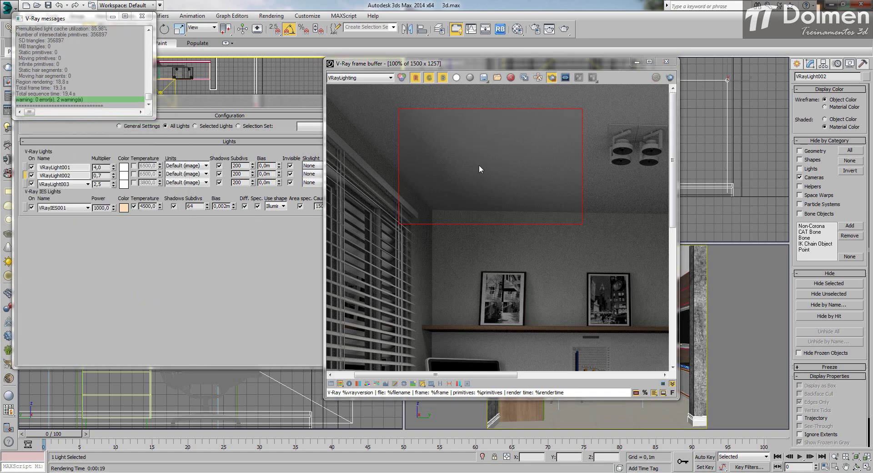
Step: Set the subdivs of VRayLight001 to 260 in the light lister and render the ceiling region again
scroll(478, 172, "up", 1)
middle_click_drag(516, 188, 510, 217)
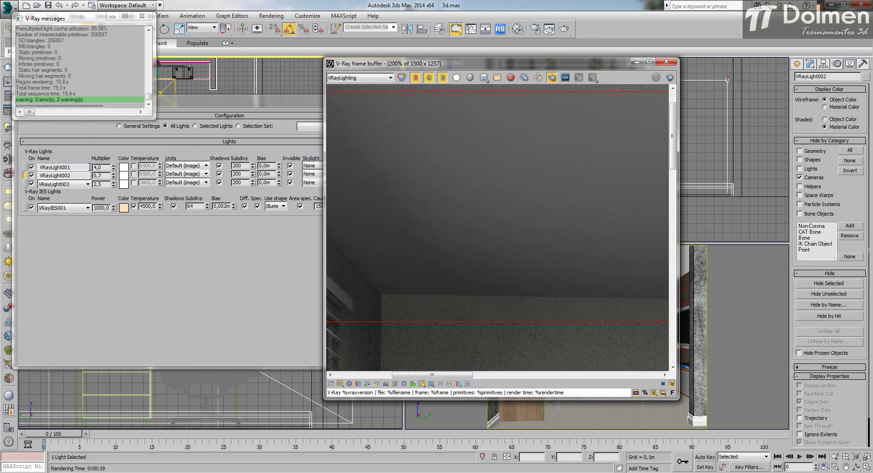
left_click(296, 129)
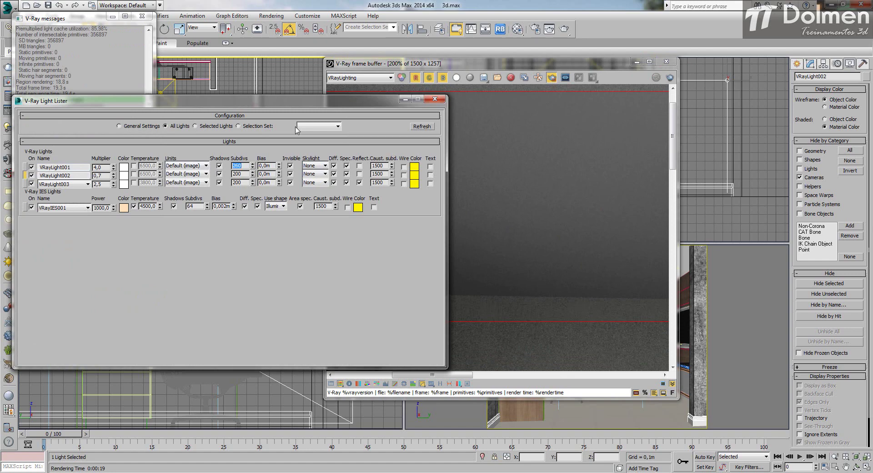
left_click(623, 71)
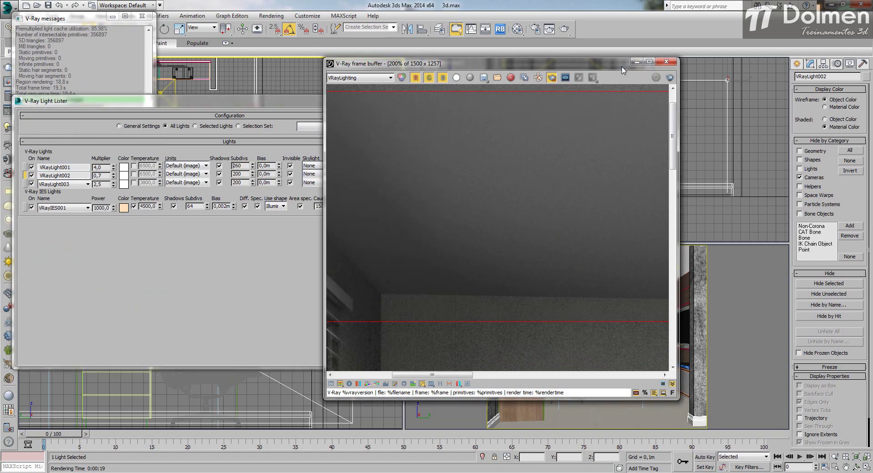
left_click(669, 78)
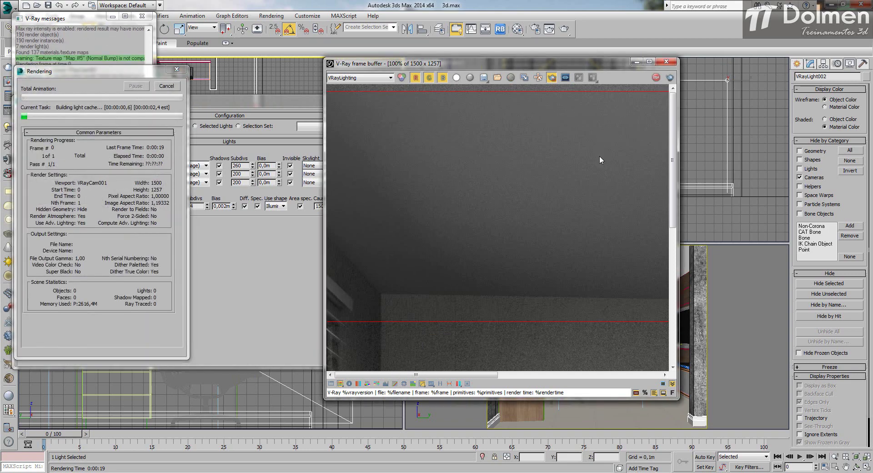
scroll(600, 156, "down", 2)
scroll(564, 132, "up", 1)
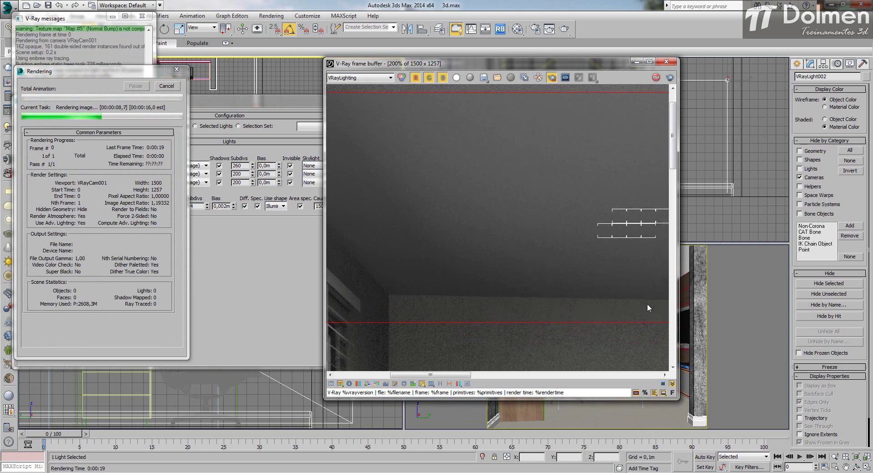
scroll(546, 212, "down", 1)
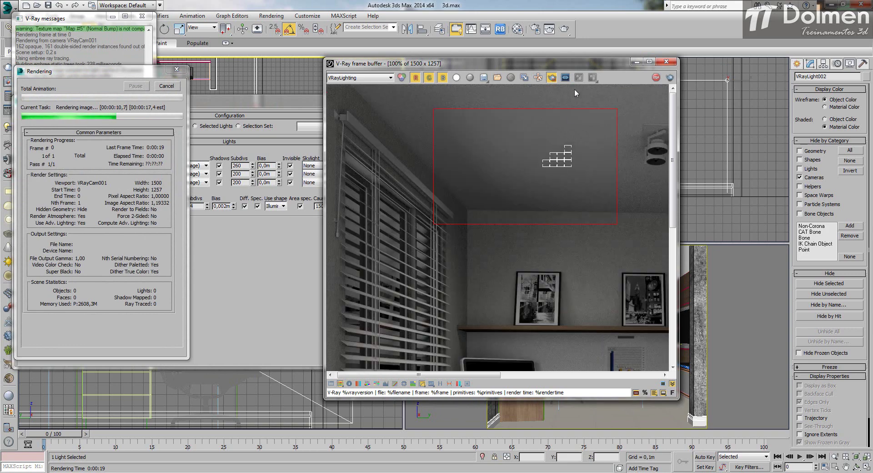
Step: Display the RGB color channel and examine the ceiling region up close for remaining noise
left_click(363, 78)
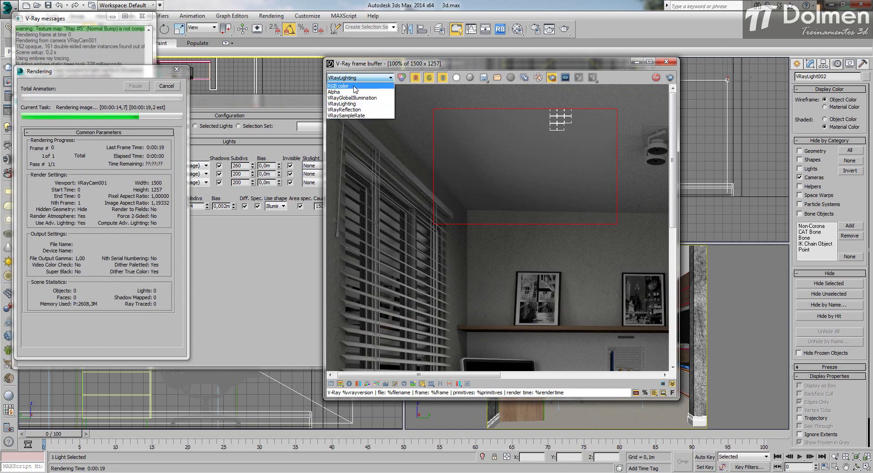
left_click(355, 87)
scroll(492, 155, "up", 2)
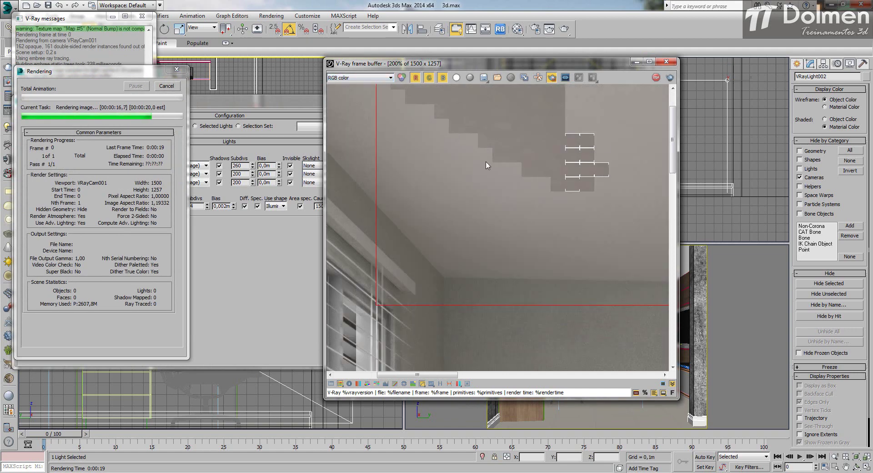
scroll(502, 213, "up", 1)
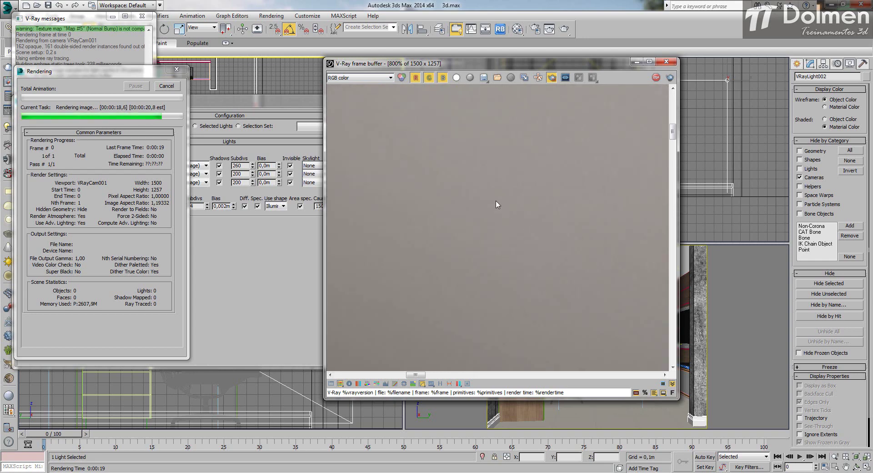
scroll(495, 220, "down", 1)
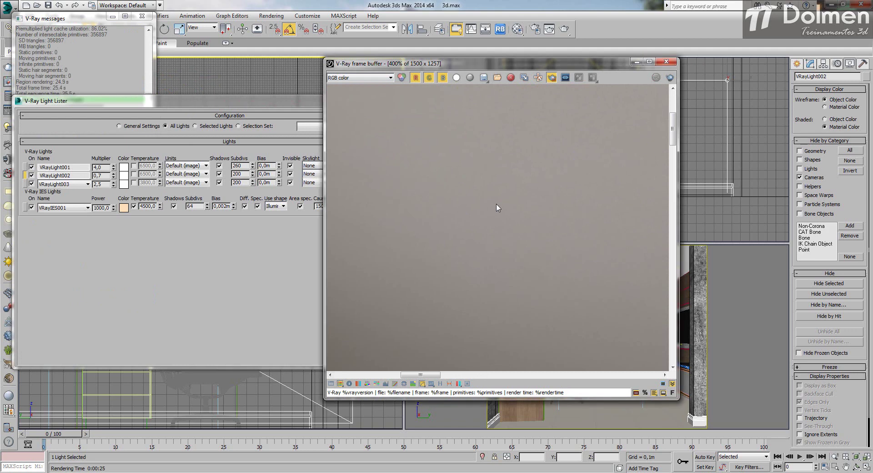
scroll(500, 206, "down", 2)
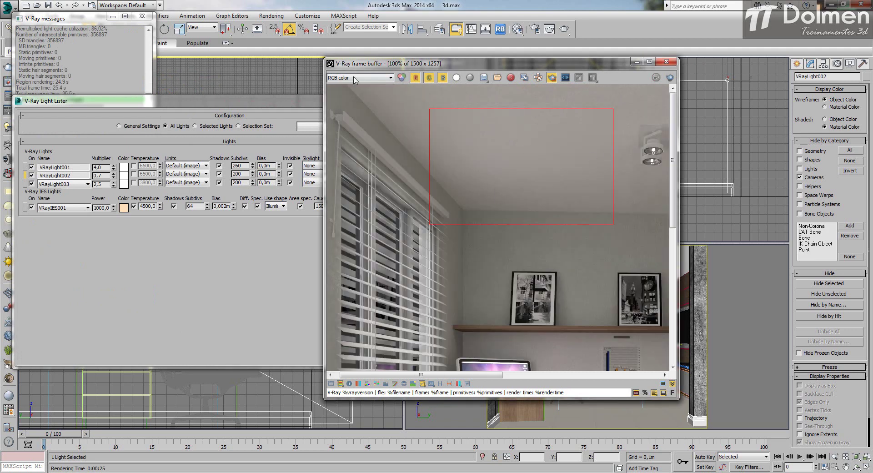
Step: Display the VRayLighting and VRayReflection elements in turn, close the light lister, and move the messages window aside
left_click(342, 77)
left_click(349, 104)
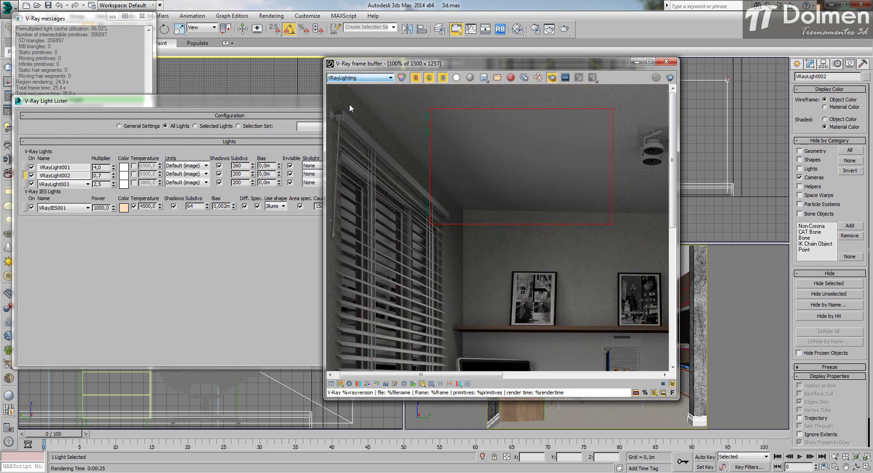
left_click(356, 79)
left_click(359, 120)
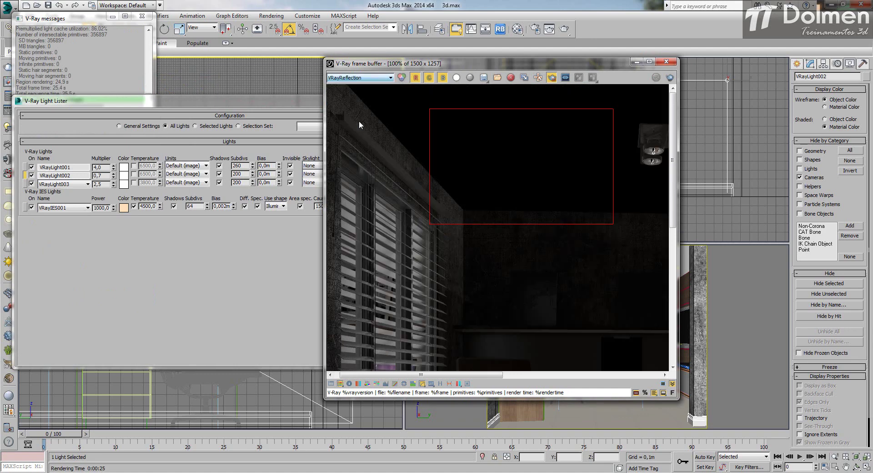
left_click(199, 107)
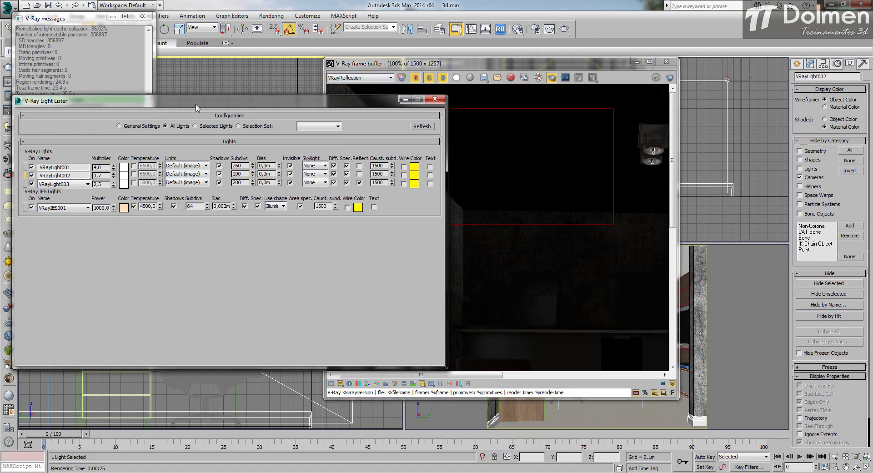
left_click(435, 99)
left_click_drag(96, 22, 183, 30)
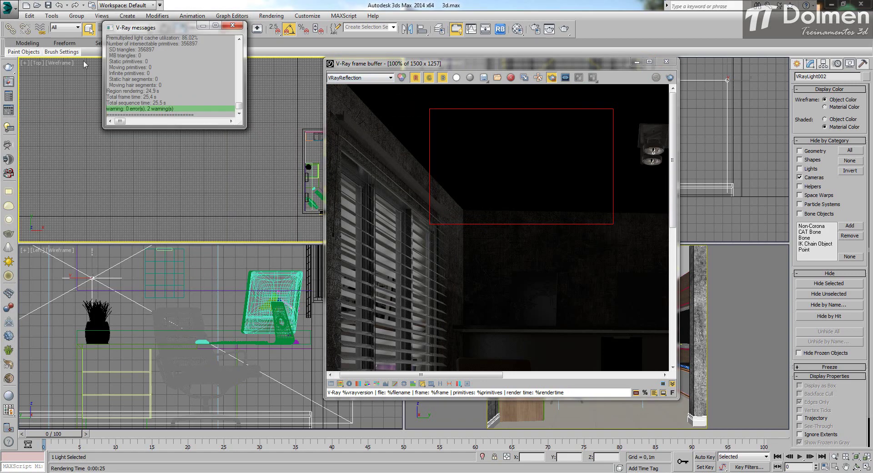
Step: Examine the VRayReflection element over the chair, desk, floor, wall cabinet and TV for noise
middle_click_drag(473, 197, 417, 232)
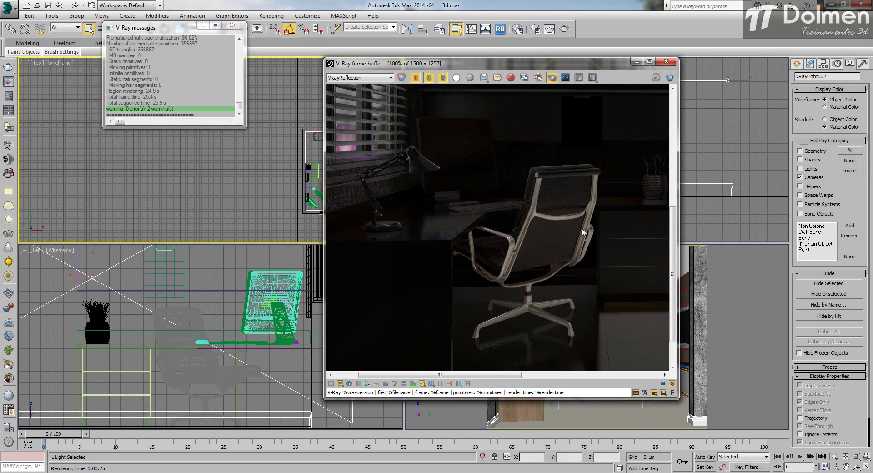
middle_click_drag(583, 233, 477, 199)
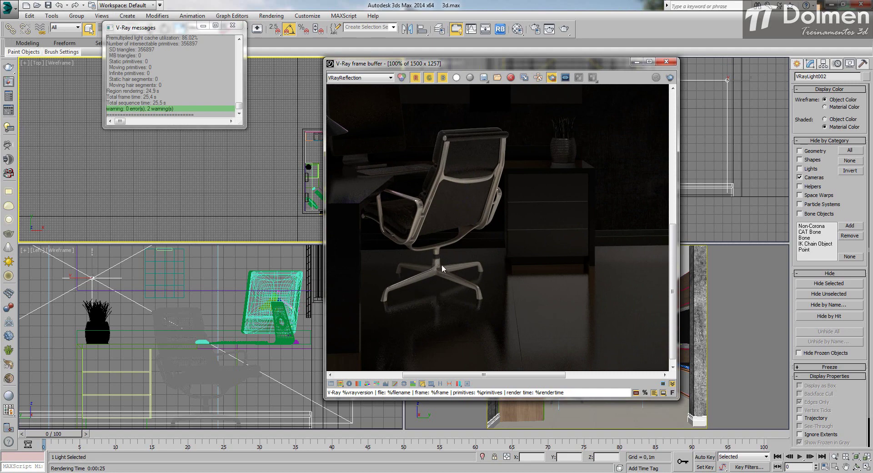
middle_click_drag(614, 205, 397, 218)
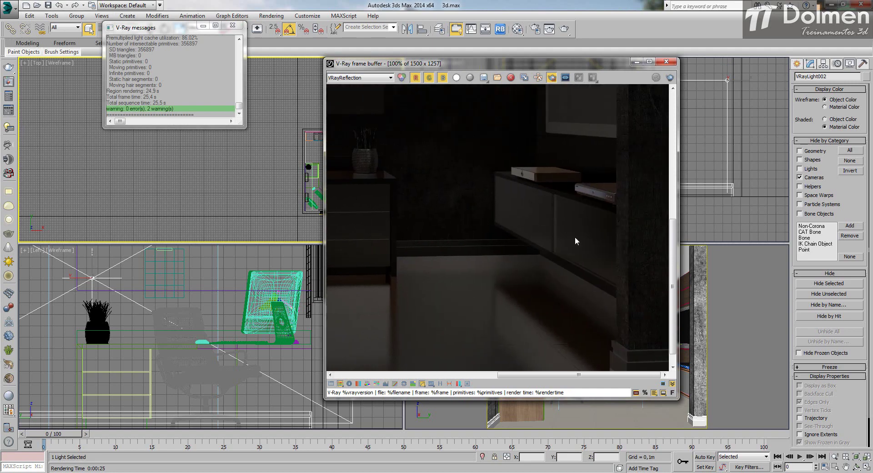
middle_click_drag(559, 233, 545, 300)
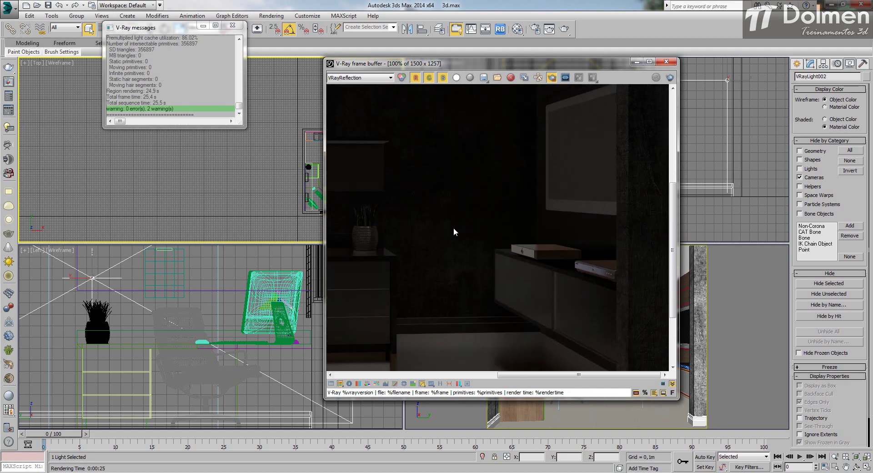
scroll(454, 232, "down", 3)
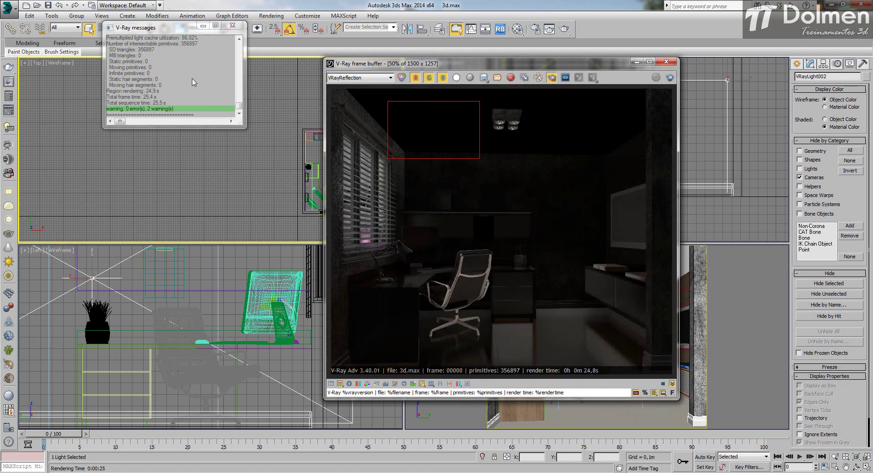
Step: Close the messages window and set the reflection subdivs of the brown Material #4 to 160 in the material editor
left_click(233, 25)
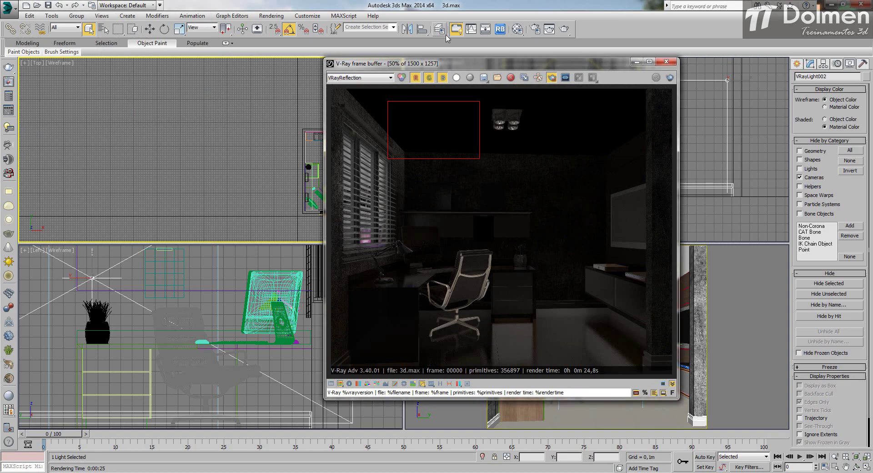
left_click(535, 29)
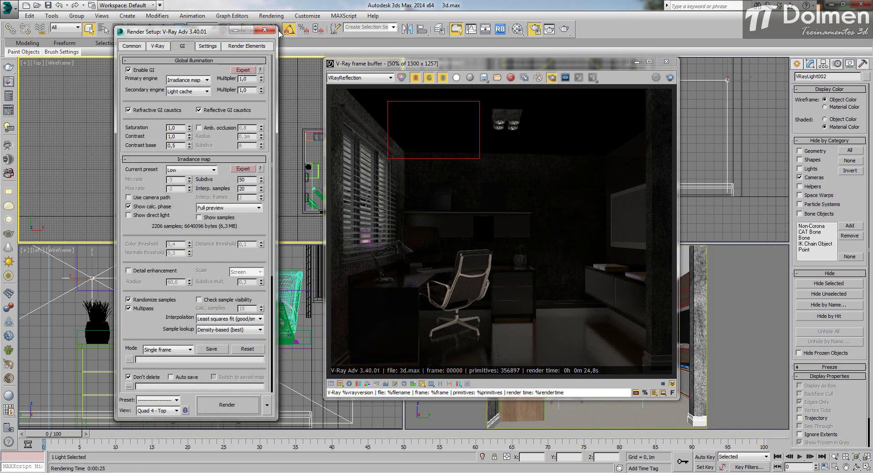
left_click(265, 30)
left_click(518, 29)
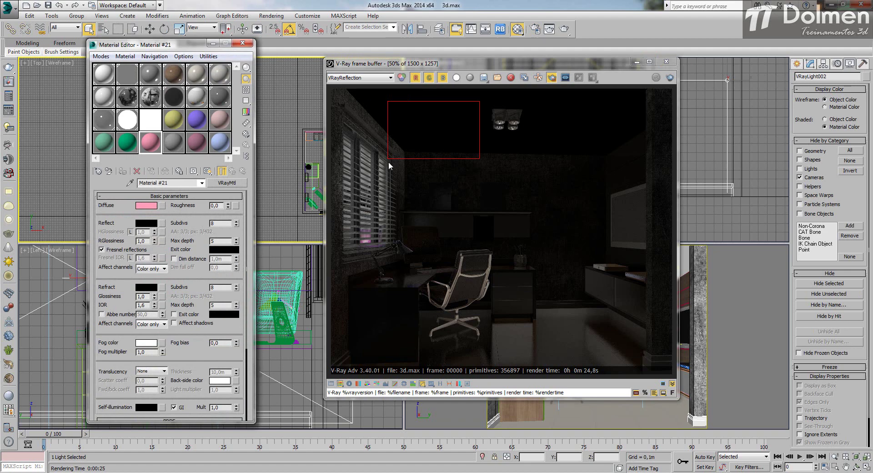
left_click(173, 74)
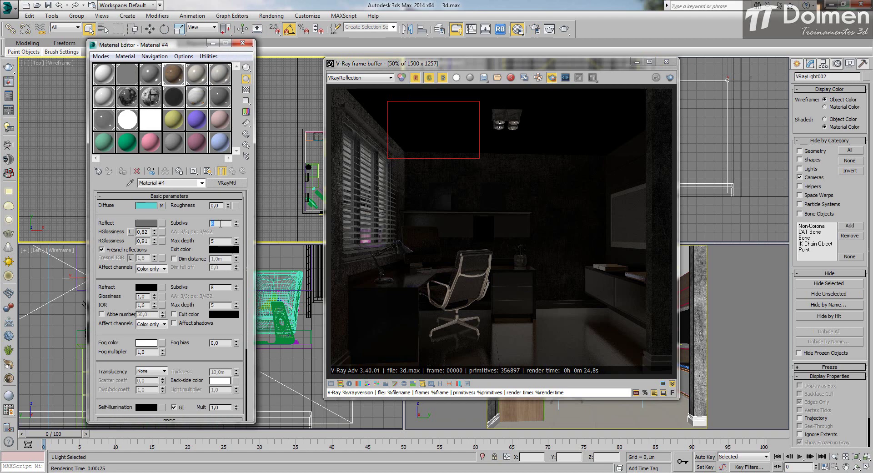
left_click(221, 224)
type("160")
key("Return")
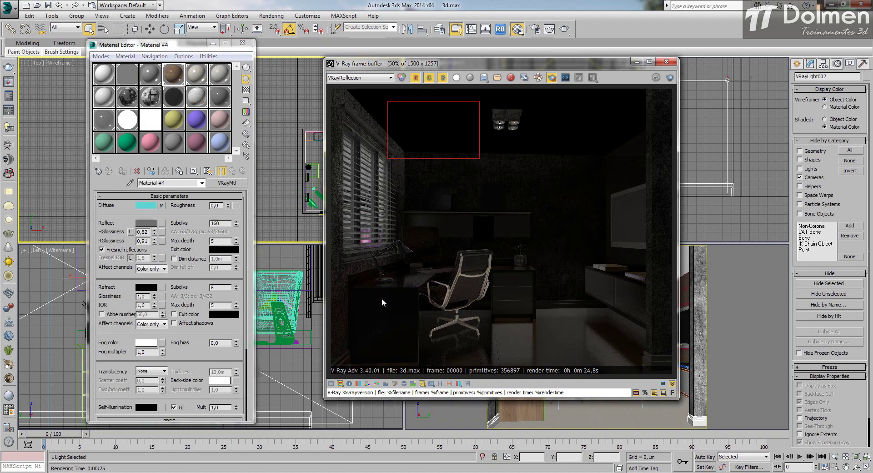
Step: Mark a small render region over the desk corner beside the chair, start rendering it, and cancel the render
left_click_drag(381, 298, 458, 258)
scroll(427, 275, "up", 1)
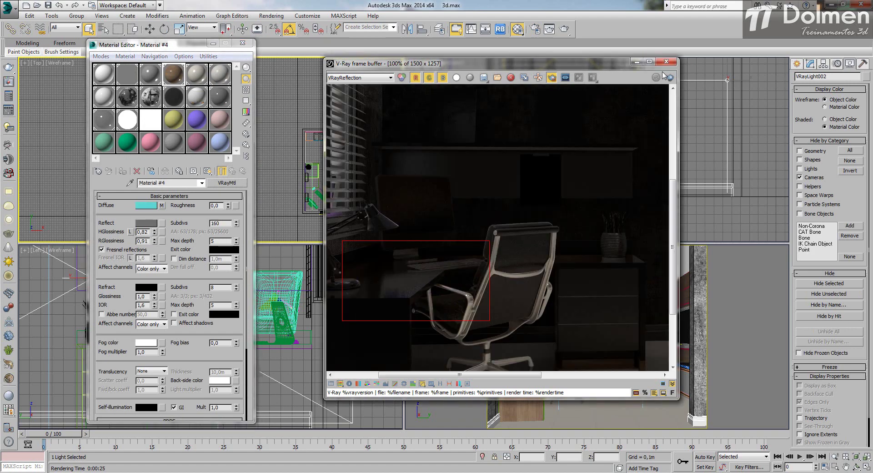
left_click_drag(436, 252, 353, 317)
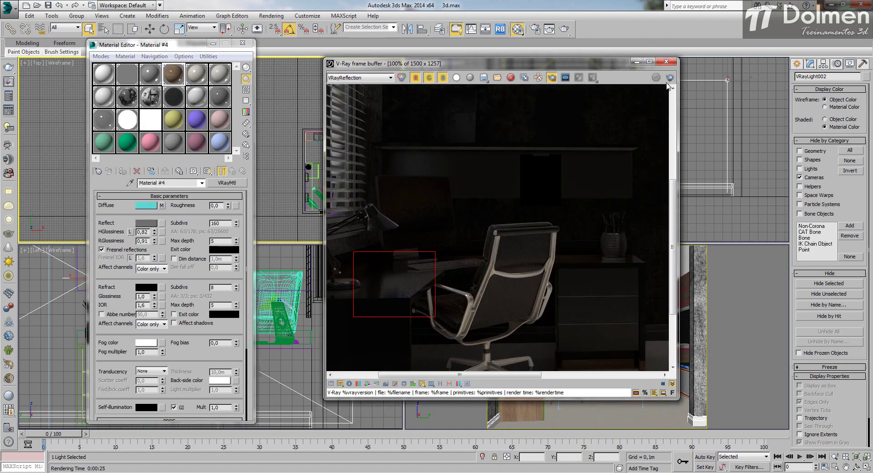
left_click(670, 78)
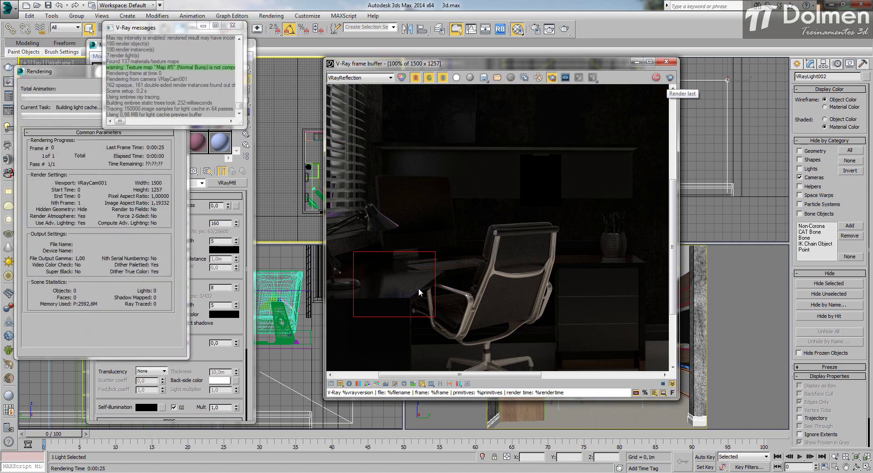
scroll(437, 283, "up", 1)
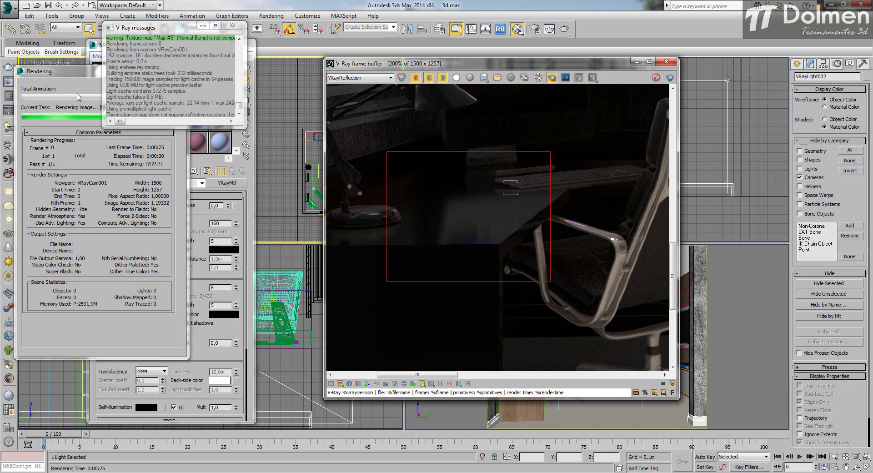
left_click(78, 83)
left_click(157, 85)
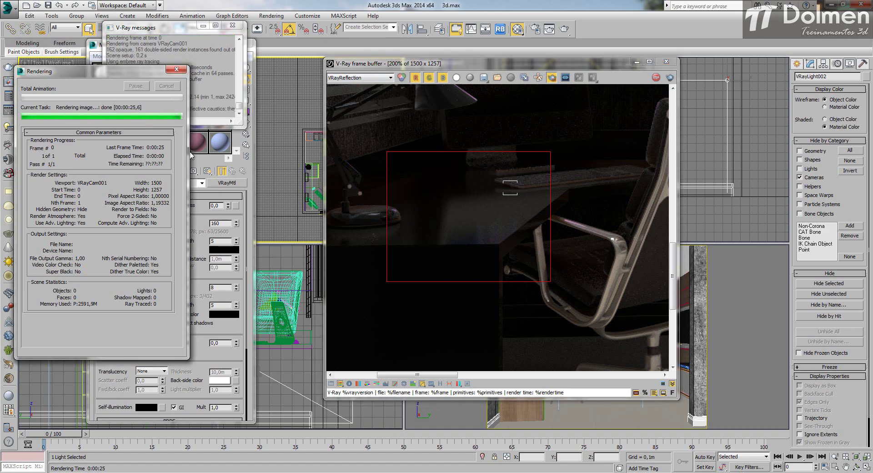
Step: Set the reflection subdivs of Material #4 to 128 and render the desk region again
left_click(226, 224)
double_click(226, 223)
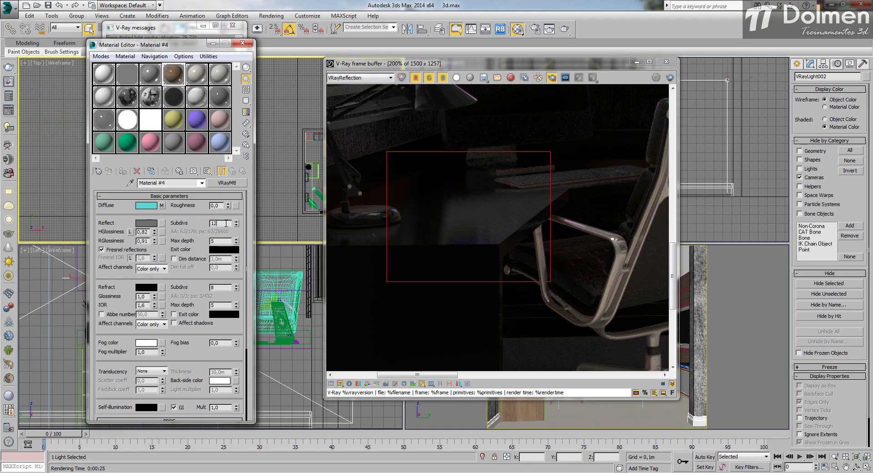
left_click(670, 78)
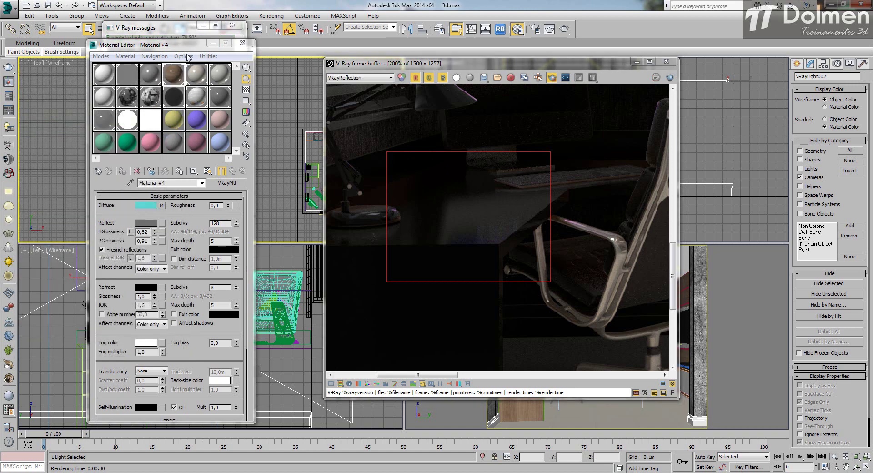
Step: Set the reflection subdivs of Material #4 to 150 and open the basic parameters of the floor's Material #5
double_click(224, 223)
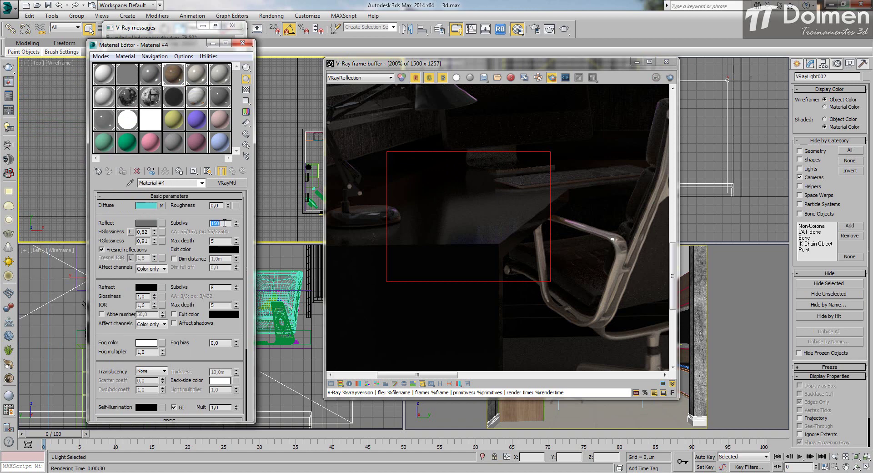
left_click(202, 78)
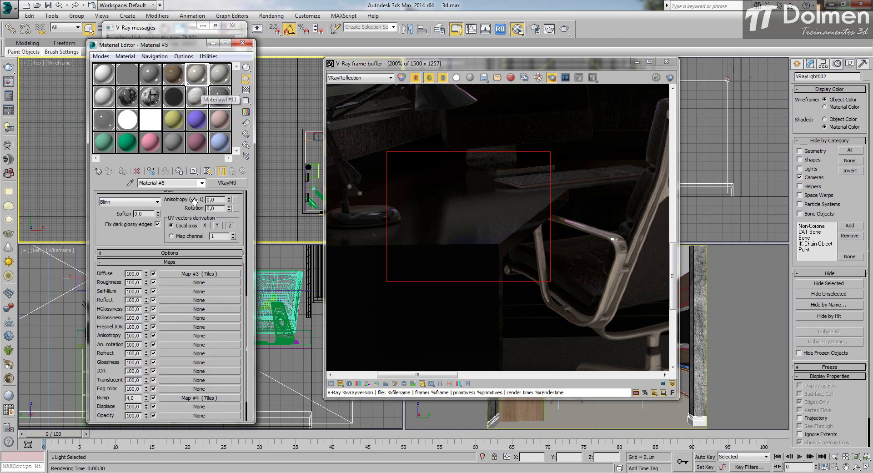
scroll(182, 208, "up", 5)
Step: Mark a render region over the tiled floor in front of the chair base
middle_click_drag(559, 284, 466, 255)
middle_click_drag(367, 296, 391, 198)
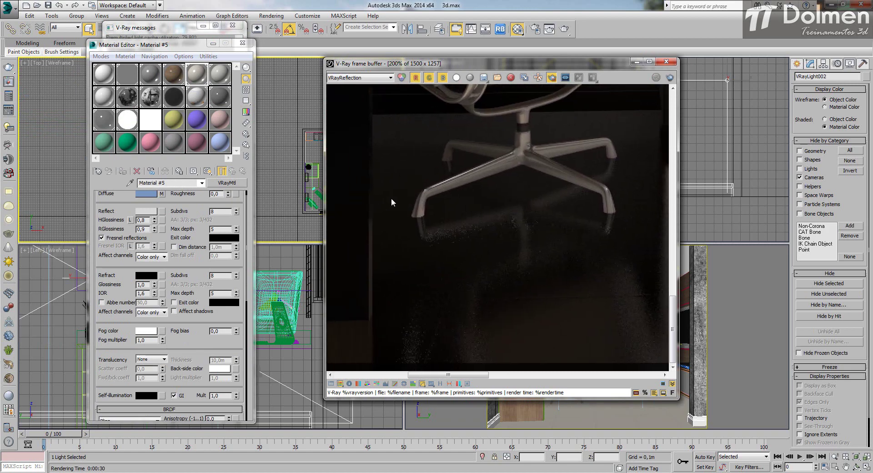
left_click_drag(381, 226, 571, 407)
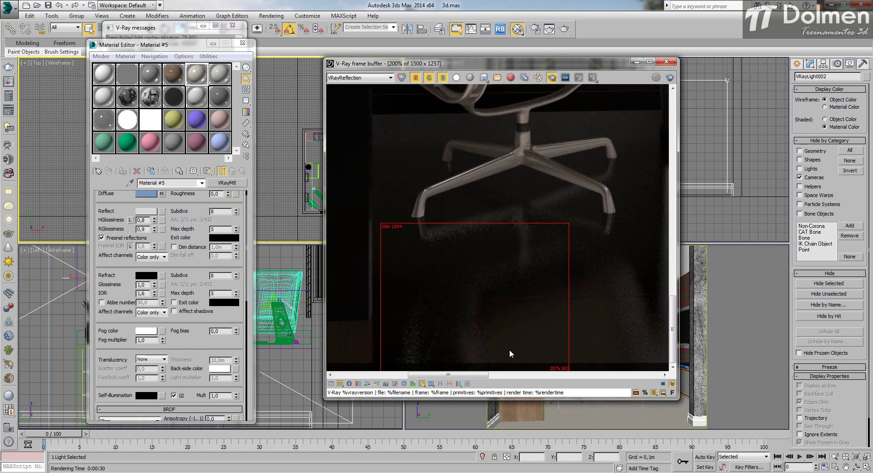
Step: Set the reflection subdivs of Material #5 to 200 and render the floor region
double_click(226, 210)
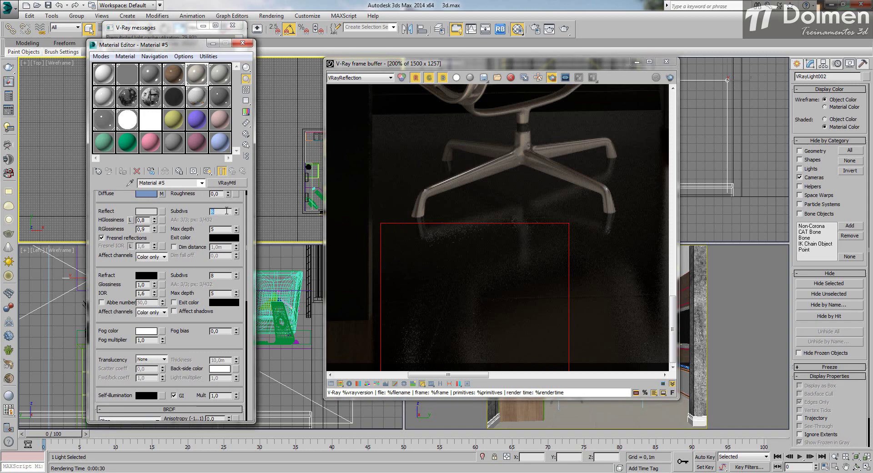
key("Return")
left_click(657, 77)
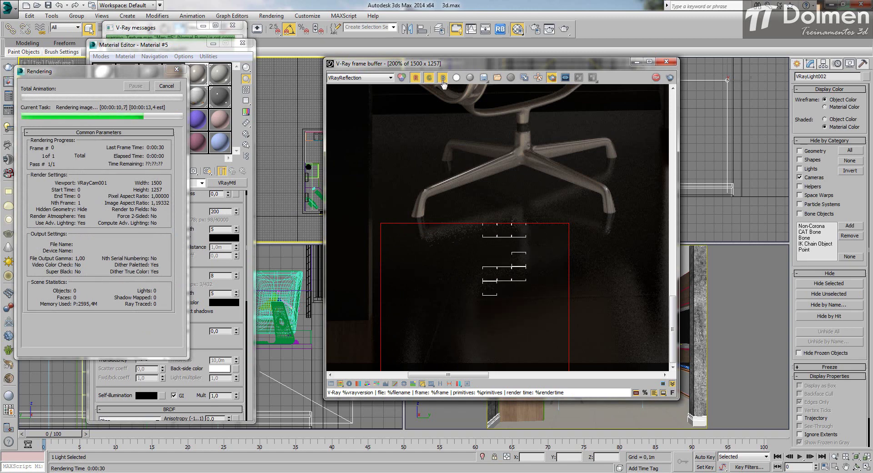
Step: Compare the VRaySampleRate and RGB color elements over the floor region and the chair
left_click(359, 78)
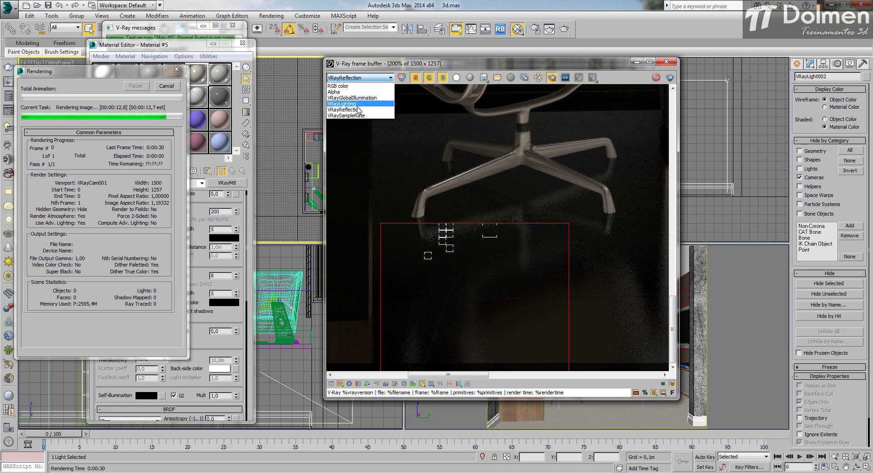
left_click(356, 116)
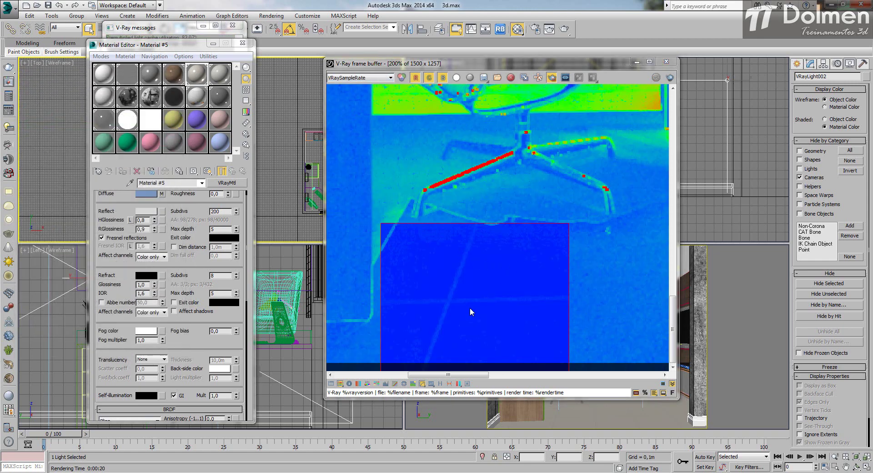
left_click(361, 78)
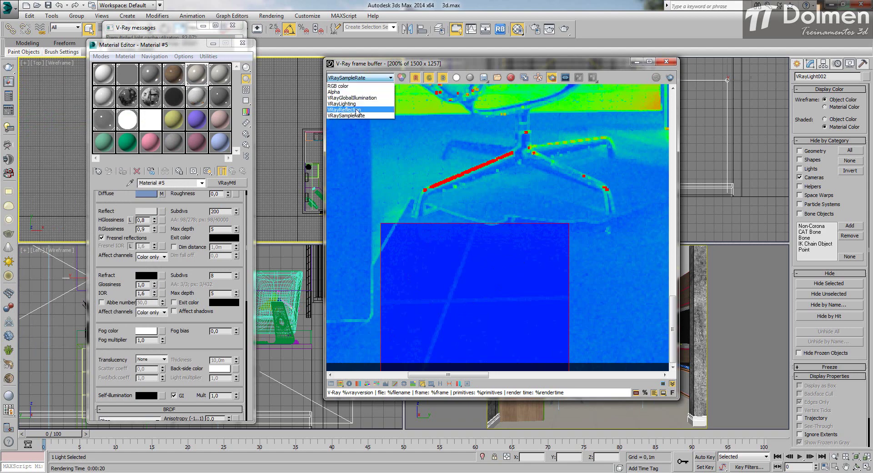
left_click(346, 86)
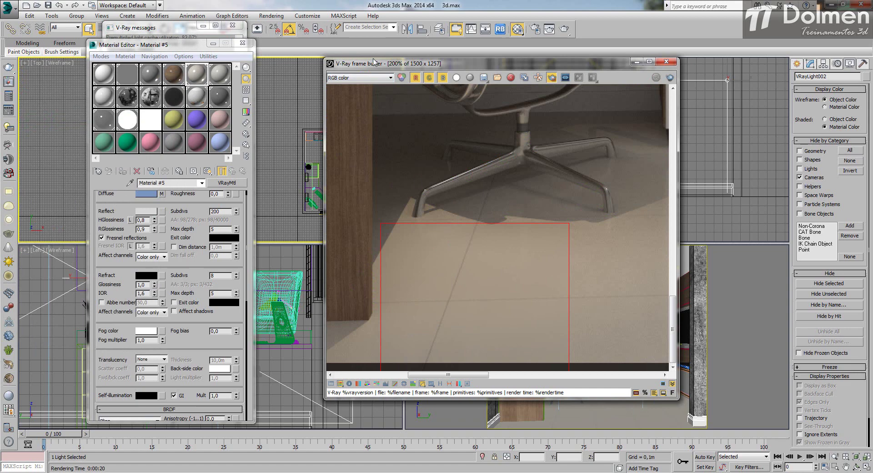
left_click(361, 79)
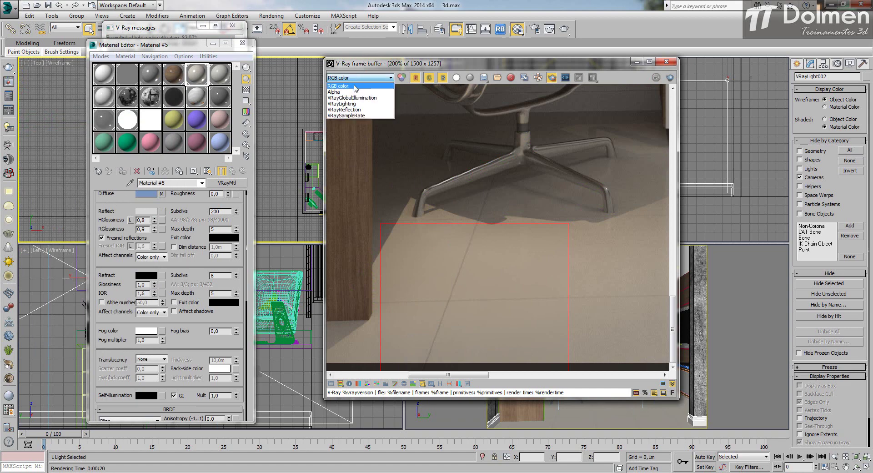
left_click(354, 116)
middle_click_drag(350, 118, 437, 261)
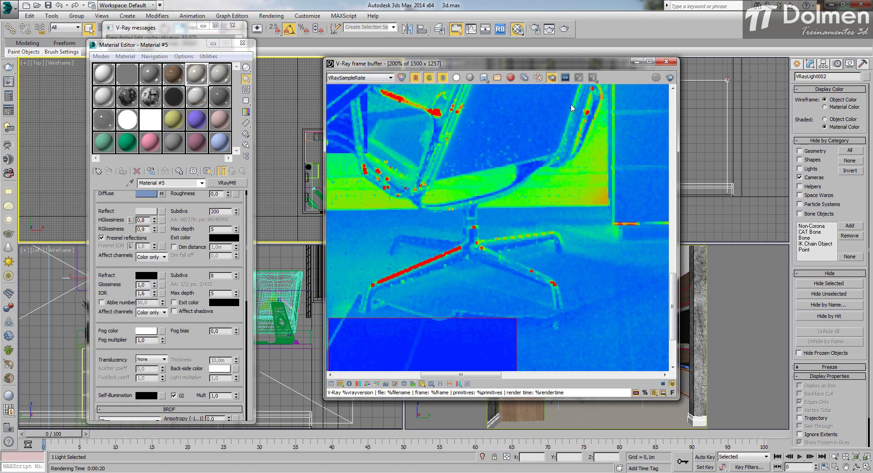
Step: Pick the chair's material from the camera view into the yellow Material #16 slot and open its leather sub-material
left_click_drag(538, 64, 448, 1)
left_click(843, 5)
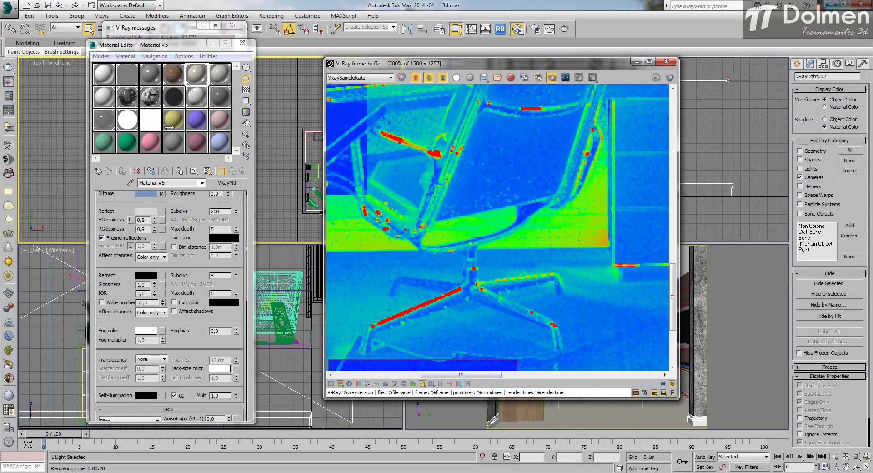
left_click_drag(443, 68, 304, 27)
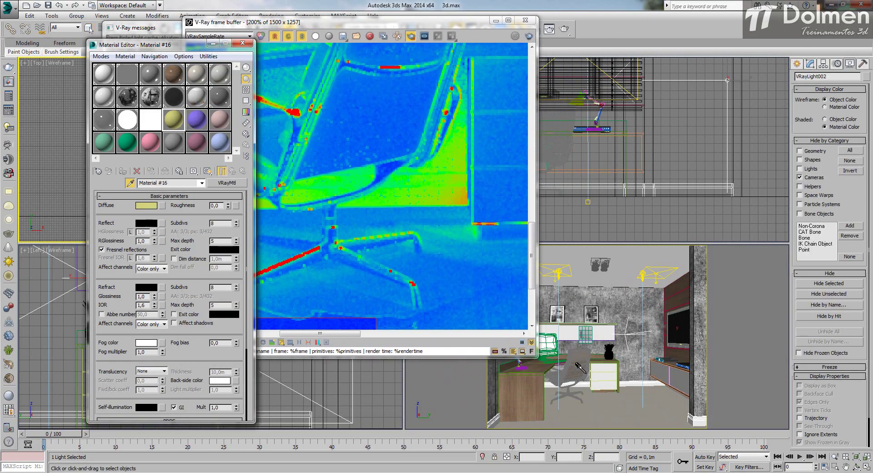
left_click(574, 367)
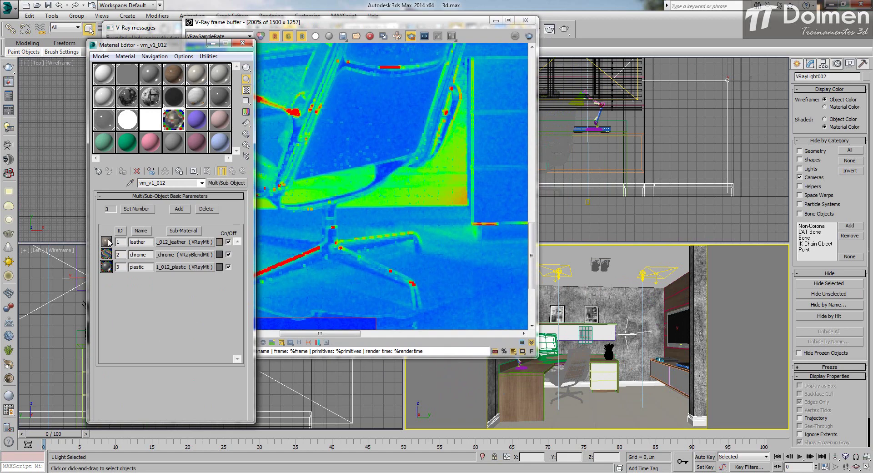
left_click(173, 242)
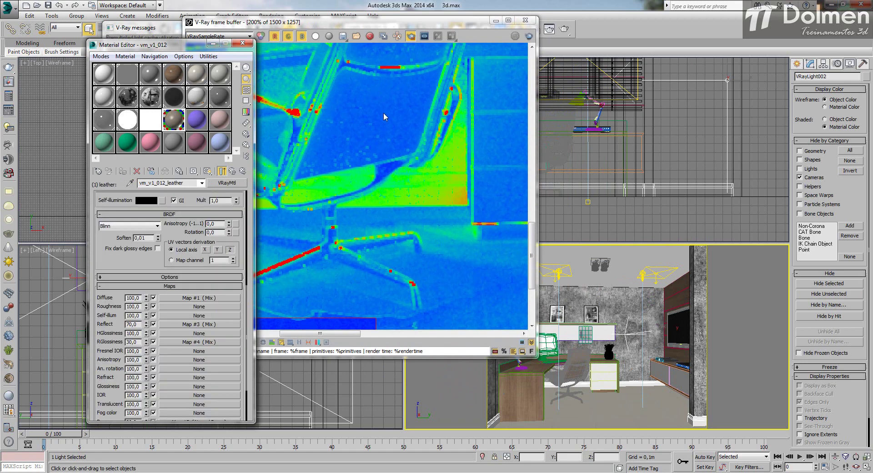
Step: Set the reflection subdivs of the chair's vm_v1_012_leather material to 128
middle_click_drag(385, 116, 400, 191)
left_click(137, 262)
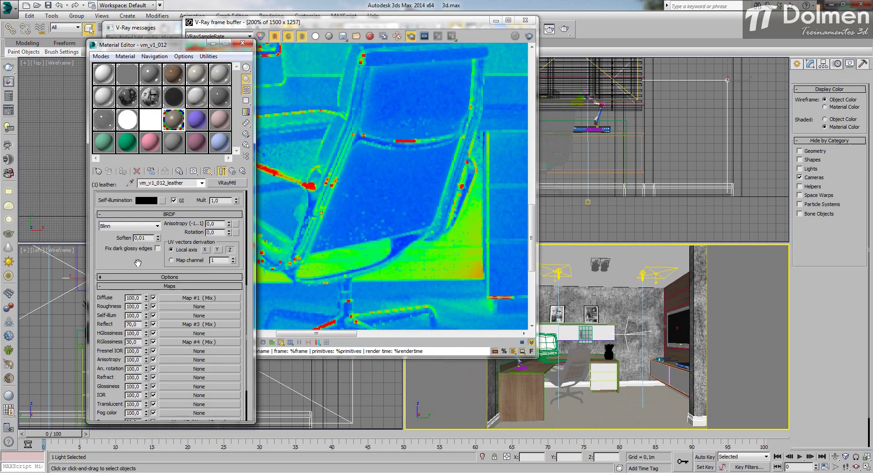
scroll(152, 264, "up", 5)
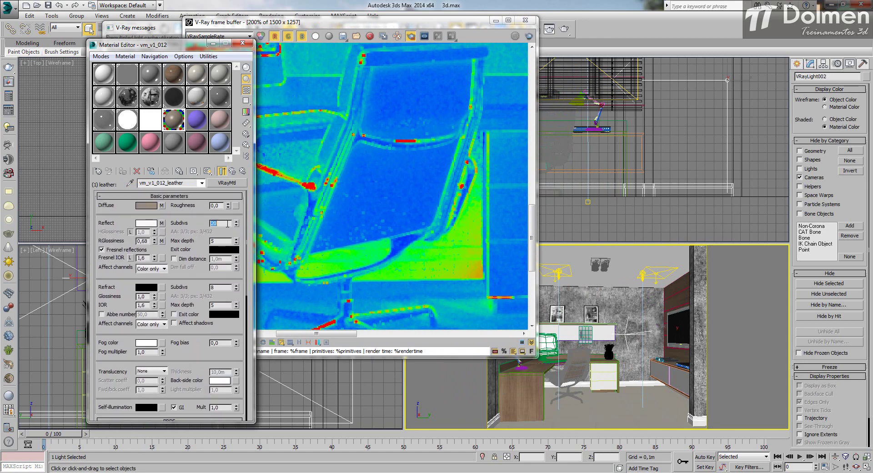
type("8")
key("Return")
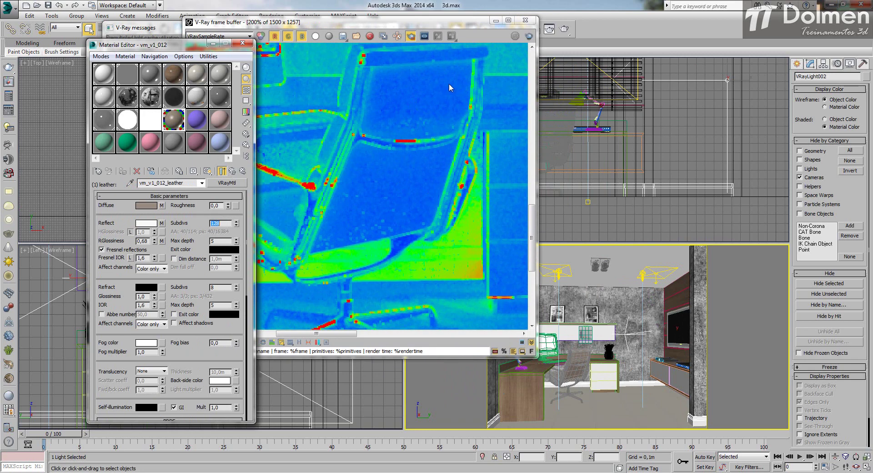
Step: Mark a render region over the chair's backrest and render it with the VRayReflection element displayed
left_click_drag(455, 80, 345, 194)
left_click(529, 36)
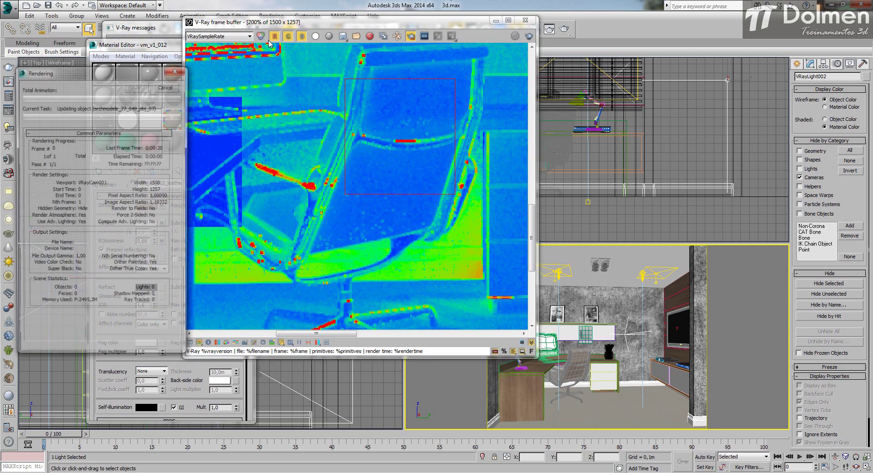
left_click(227, 36)
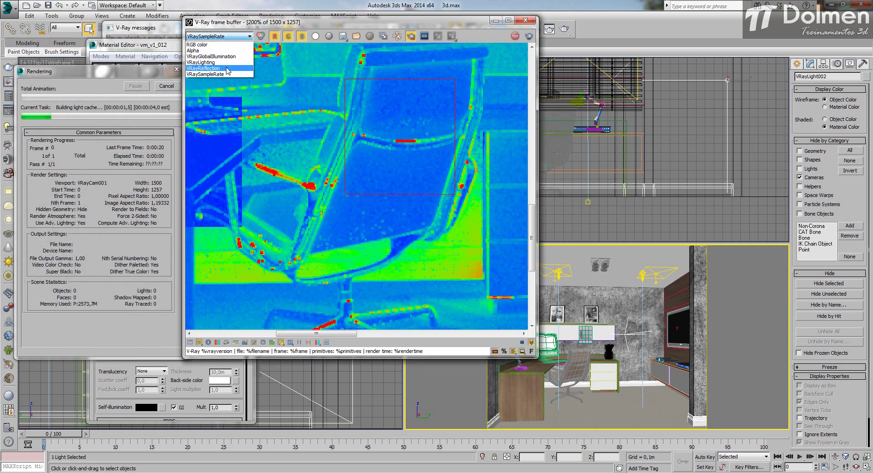
left_click(205, 68)
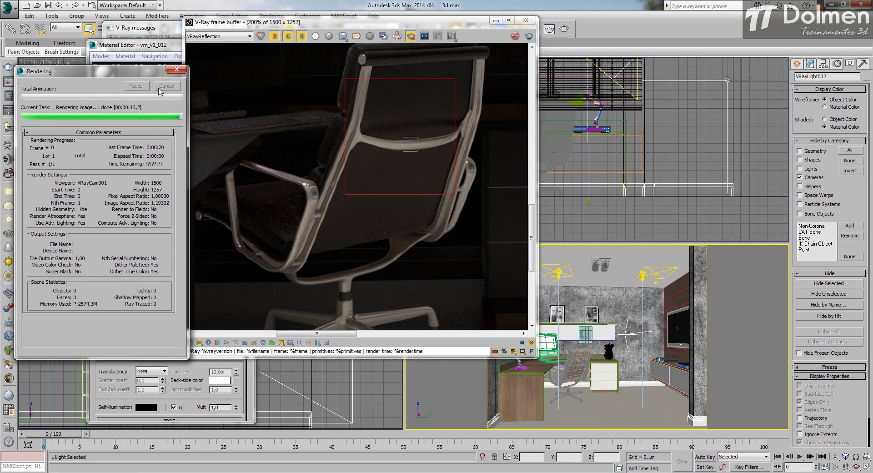
Step: Open the chair's chrome blend sub-material and set the reflection subdivs of its chrome_1 base material to 128
left_click(161, 48)
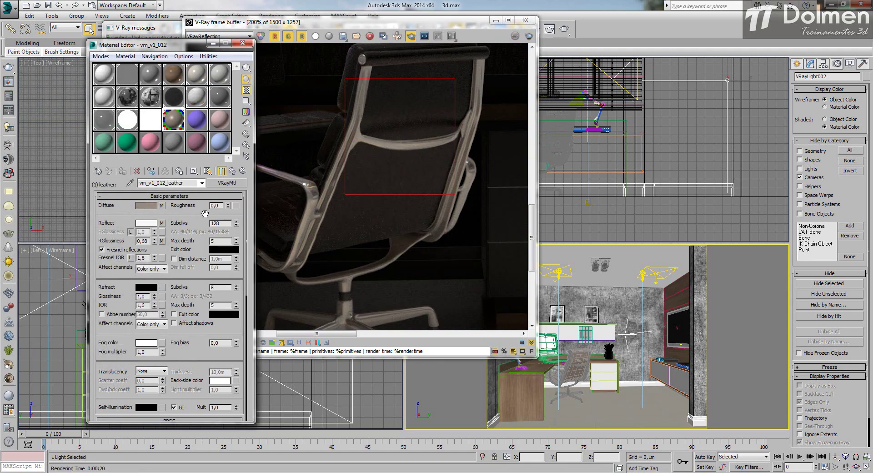
left_click(222, 171)
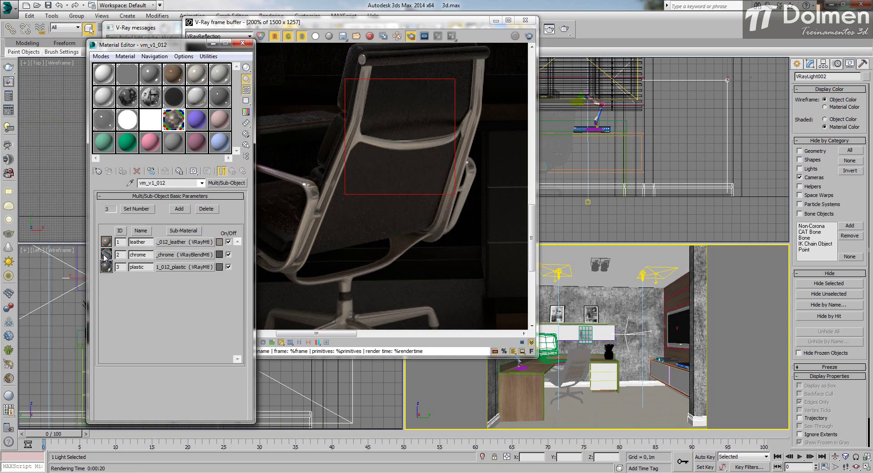
left_click(180, 255)
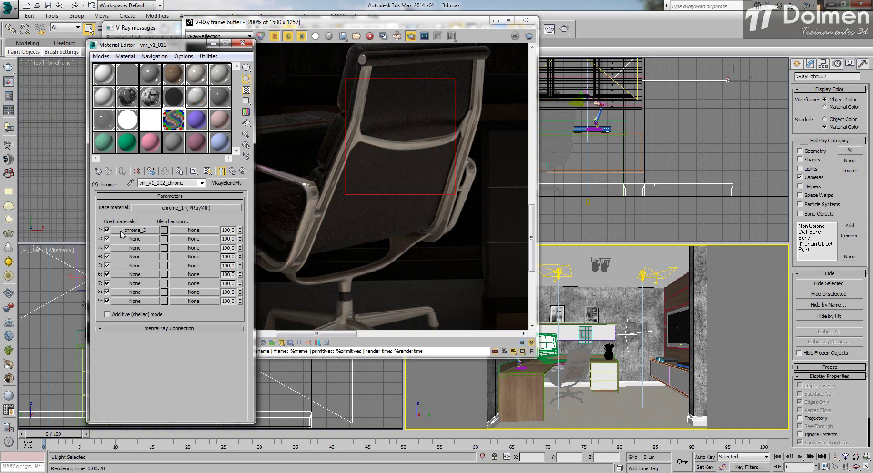
left_click(187, 207)
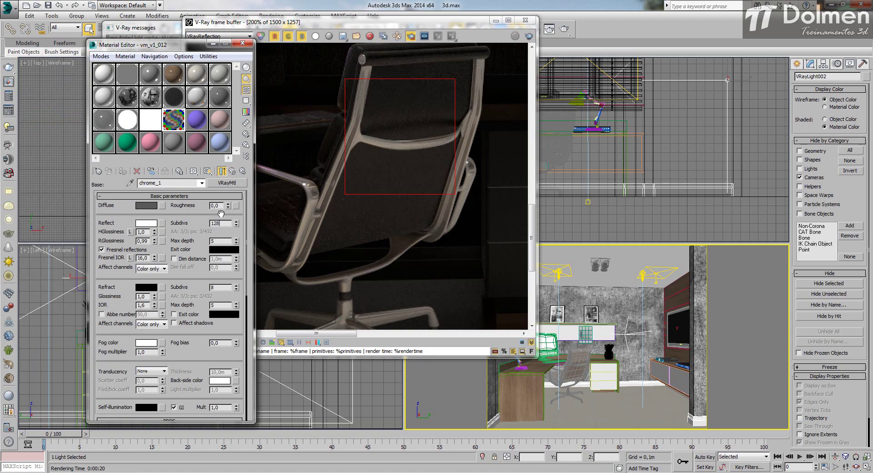
Step: Set the reflection subdivs of the chrome_2 coat material to 128
left_click(232, 171)
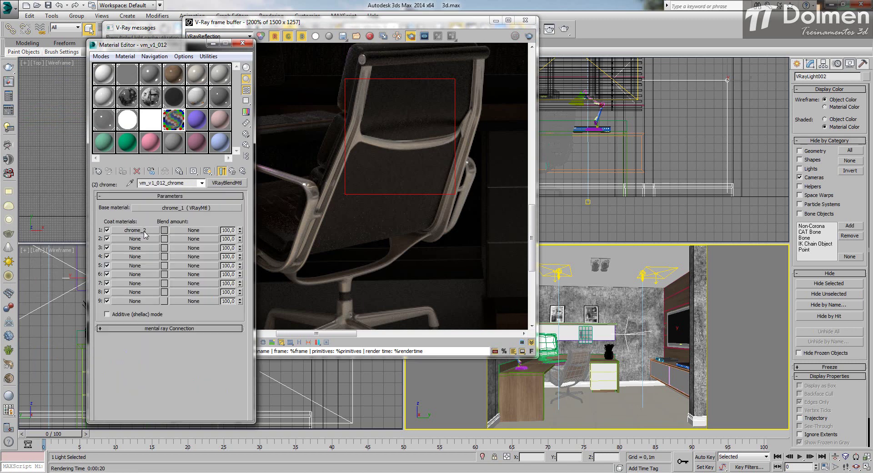
left_click(145, 230)
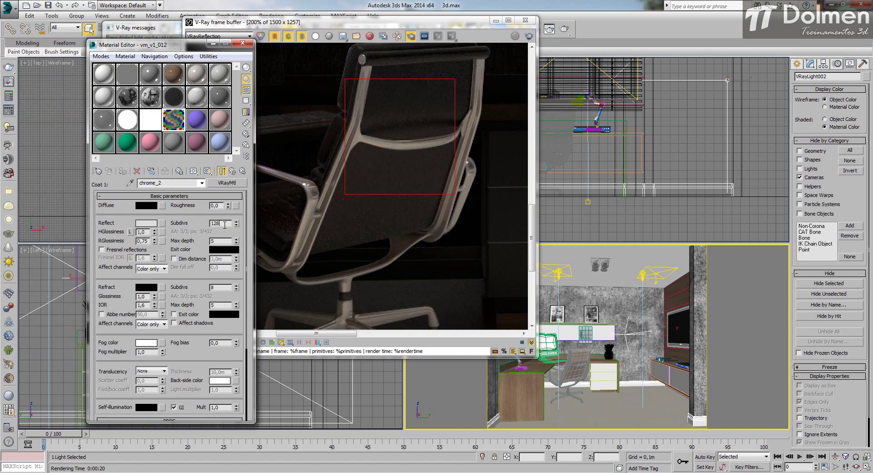
key("Return")
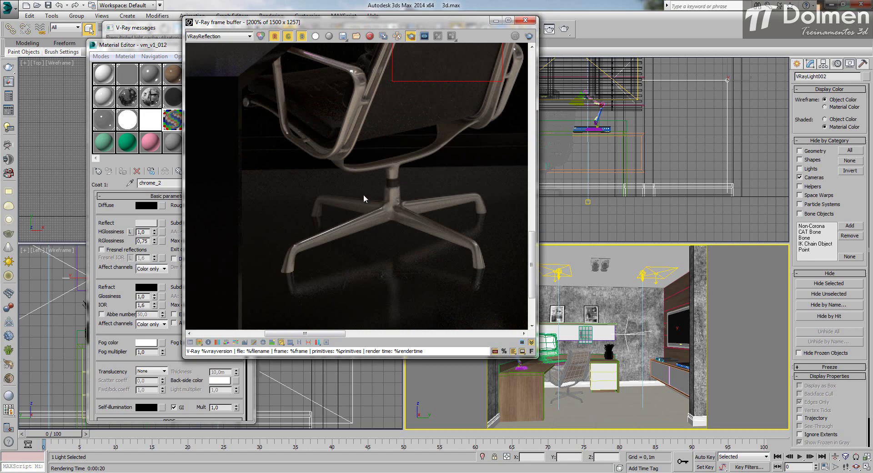
Step: Start rendering a region over a leg of the chair base, check it in the VRaySampleRate element, and cancel the render
left_click_drag(400, 193, 287, 249)
left_click(529, 36)
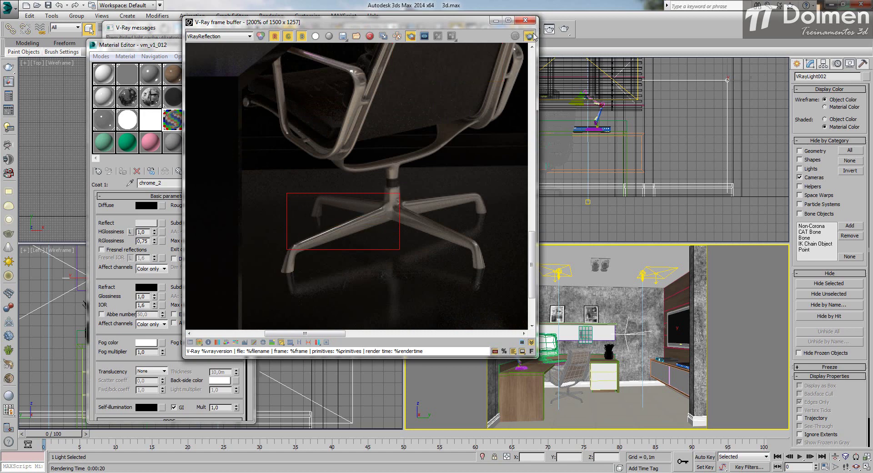
left_click(227, 36)
left_click(236, 72)
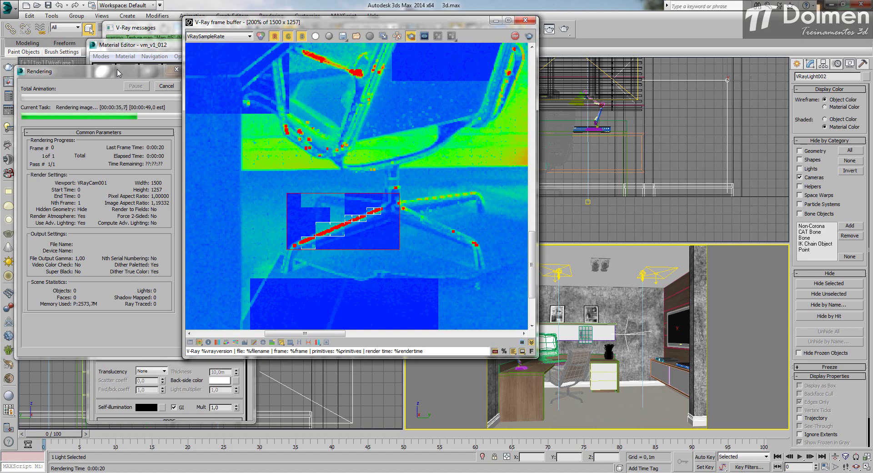
left_click(119, 73)
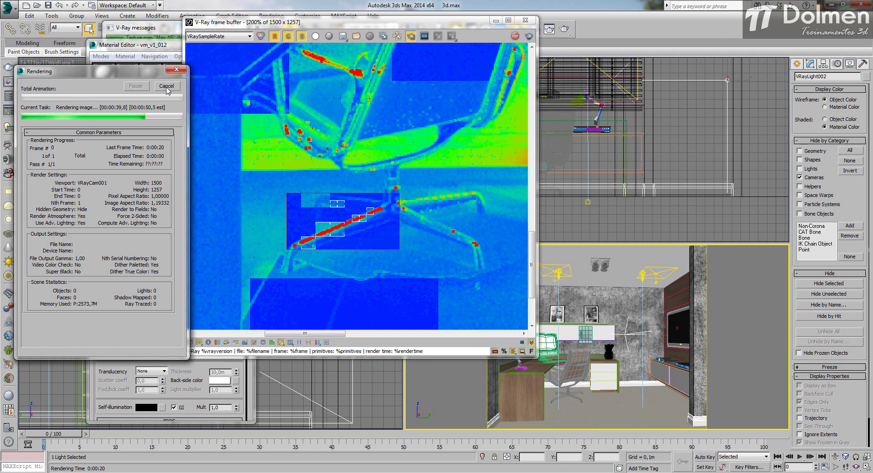
left_click(167, 86)
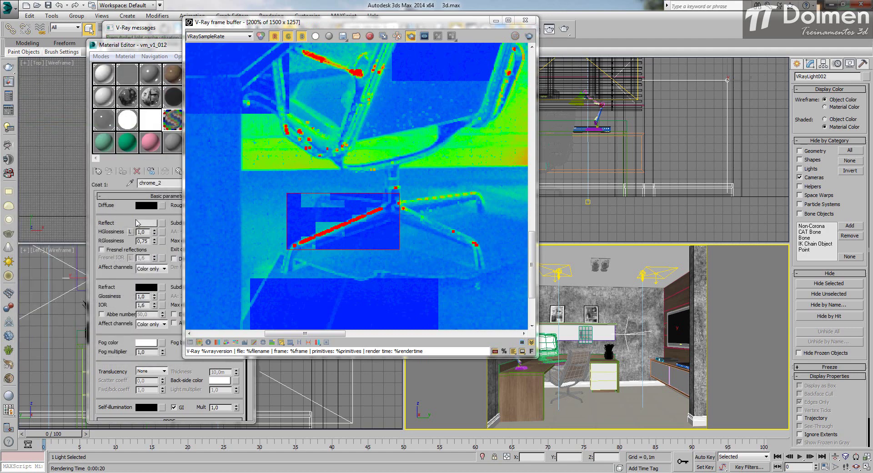
Step: Lower the reflection subdivs of the chair's chrome_2 coat material, and set the chrome_1 base material's reflection subdivs to 32
left_click_drag(142, 49, 75, 43)
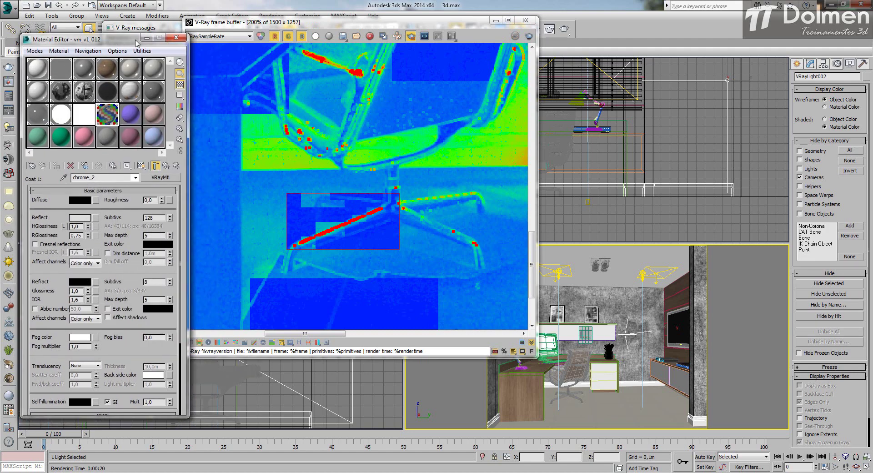
double_click(133, 217)
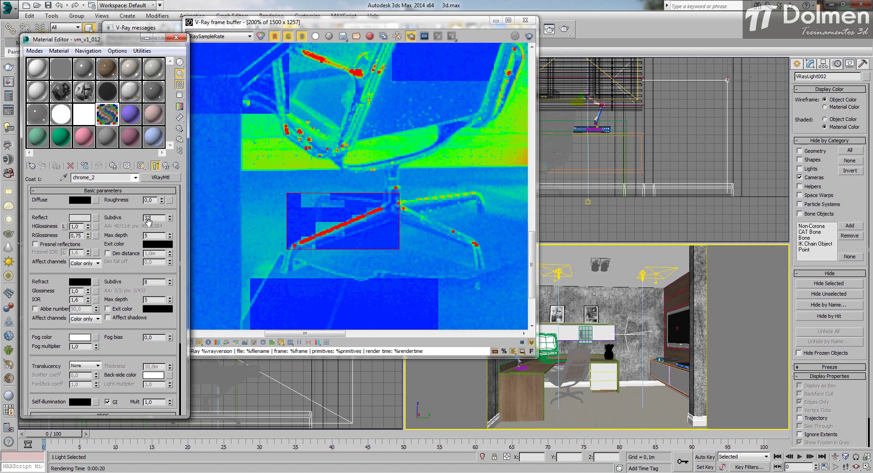
left_click(164, 168)
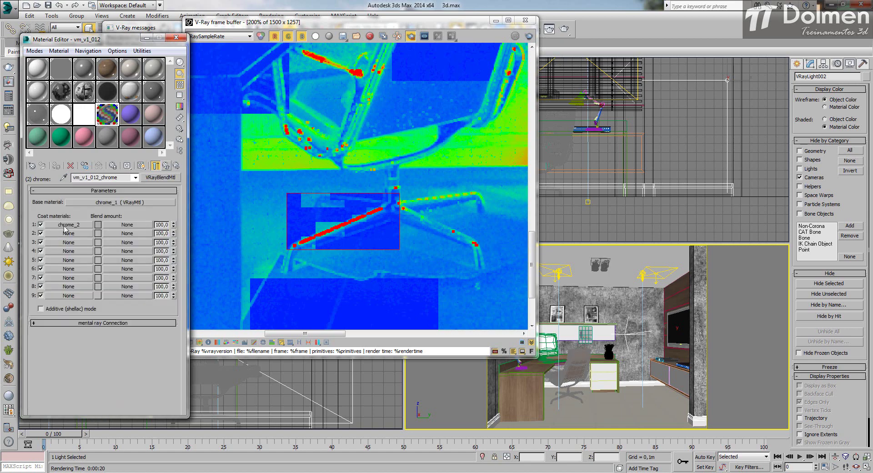
left_click(96, 202)
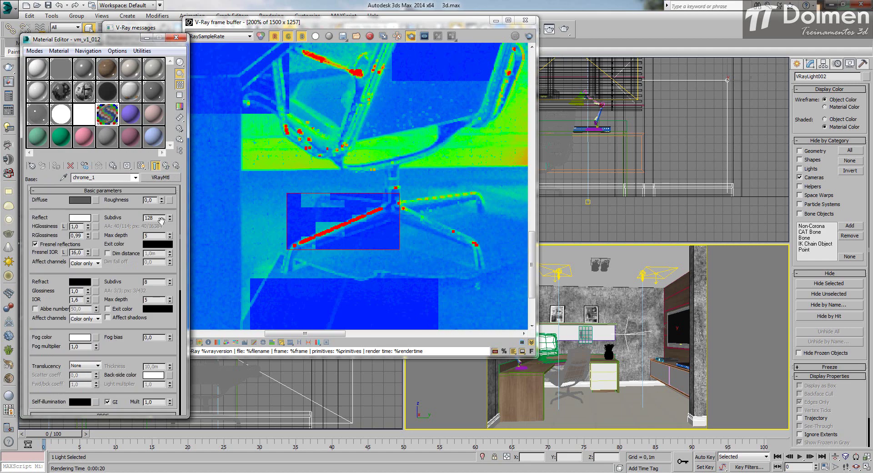
left_click(163, 218)
type("32")
key("Return")
Step: Render the chair leg region again and inspect the sideboard and television side of the room in the VRaySampleRate element
left_click(530, 37)
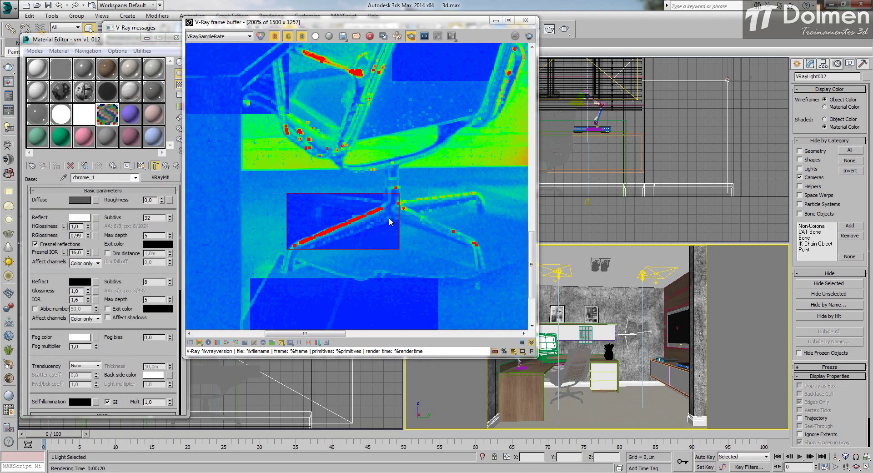
left_click_drag(449, 22, 558, 25)
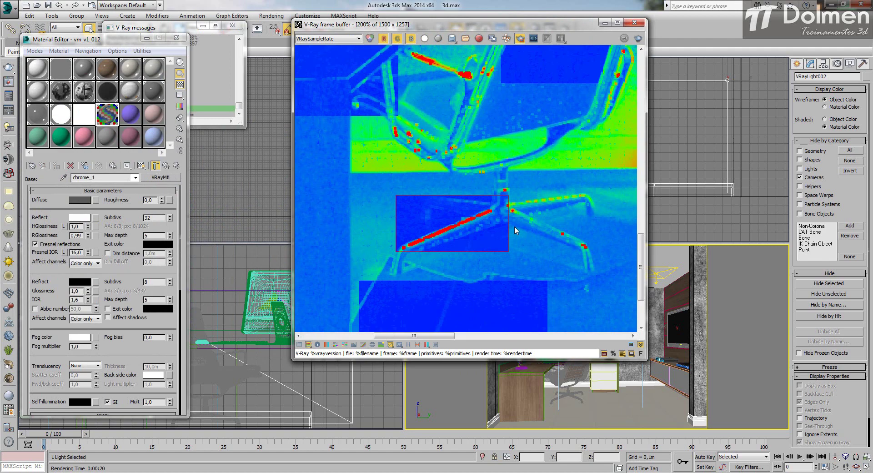
scroll(510, 236, "down", 1)
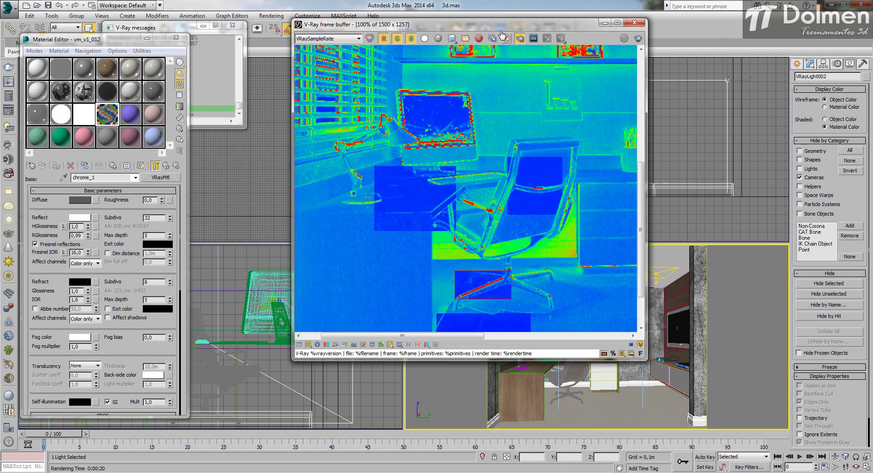
middle_click_drag(567, 209, 432, 203)
middle_click_drag(591, 175, 423, 151)
Step: Pick the television's material, Material #10we, into a spare sample slot and set its reflection subdivs to 128
left_click(132, 116)
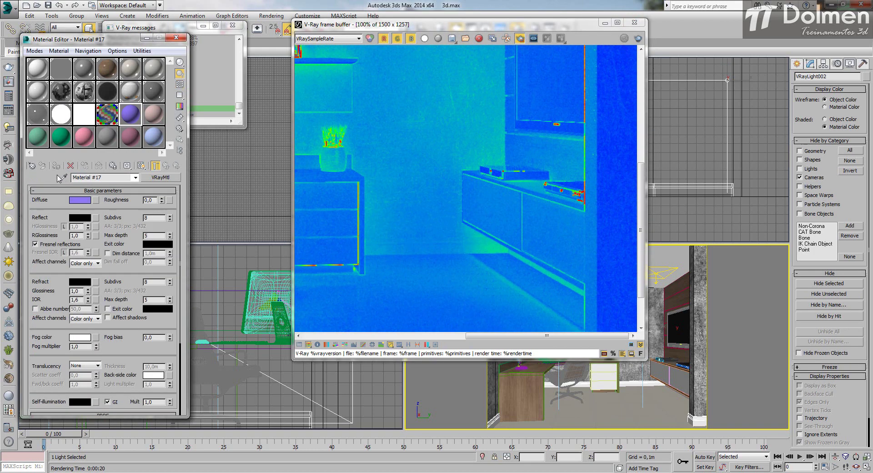
left_click(667, 321)
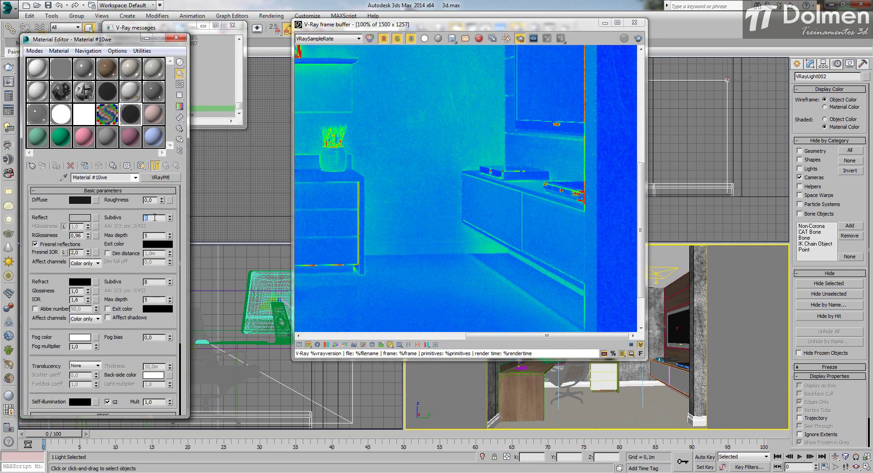
key("Return")
Step: Mark a render region over the television, render it, and examine it in the VRayReflection element
middle_click_drag(523, 86, 500, 117)
left_click_drag(512, 106, 610, 211)
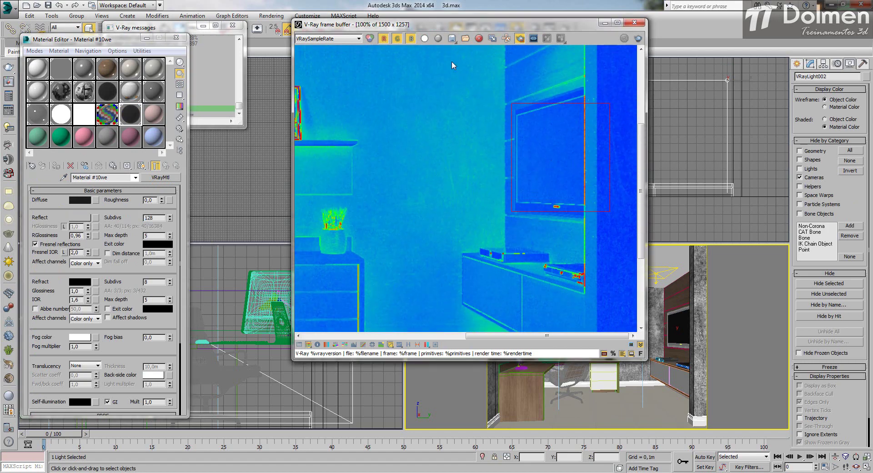
left_click(638, 39)
left_click(340, 39)
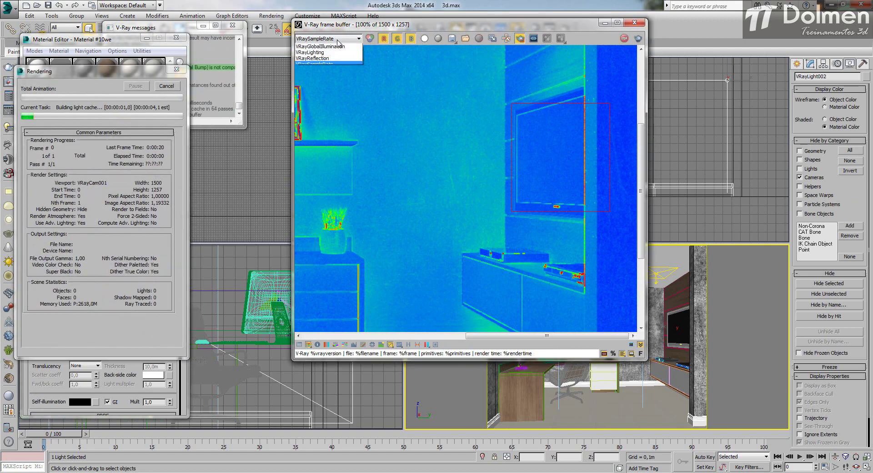
left_click(329, 71)
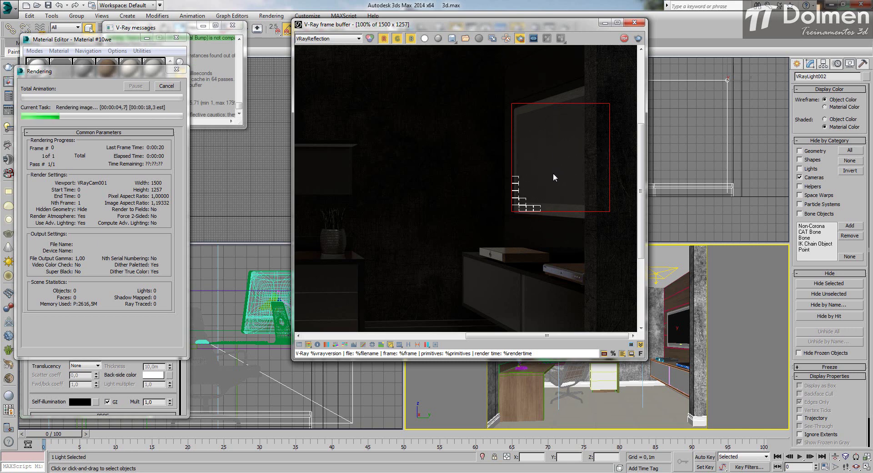
scroll(498, 163, "up", 1)
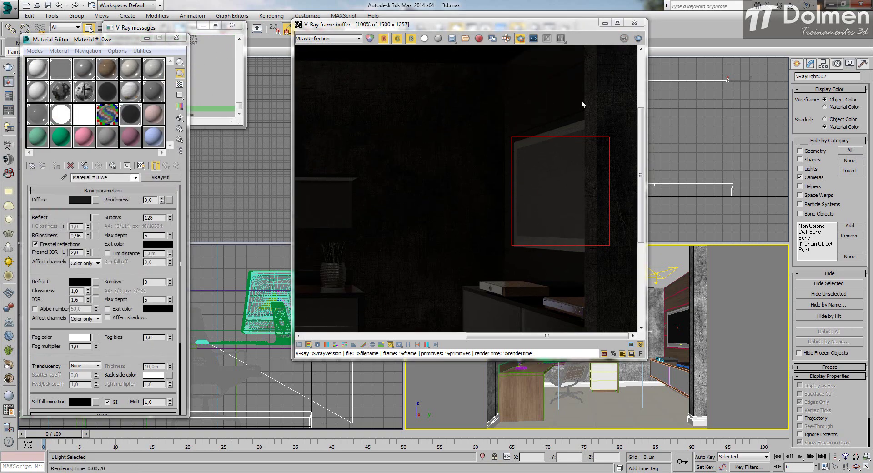
Step: Set the television material's reflection subdivs to 64 and check the floor and ceiling spotlights in the VRayReflection element
left_click(161, 217)
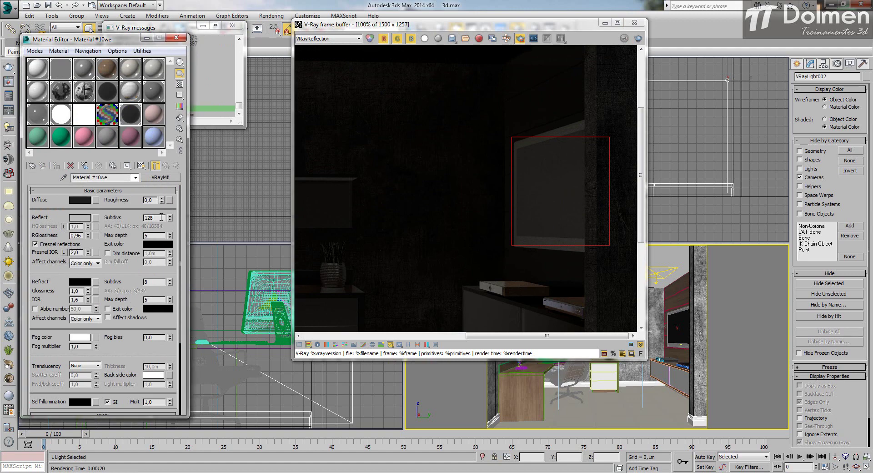
key("Return")
middle_click_drag(427, 246, 396, 81)
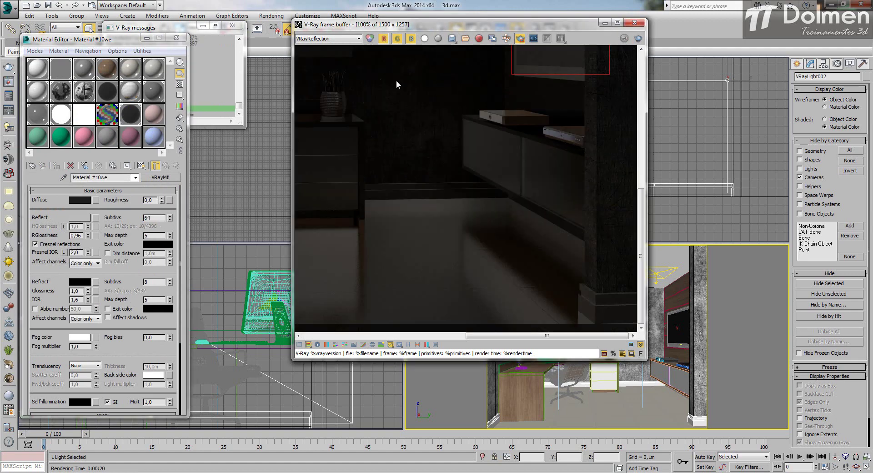
scroll(490, 219, "down", 1)
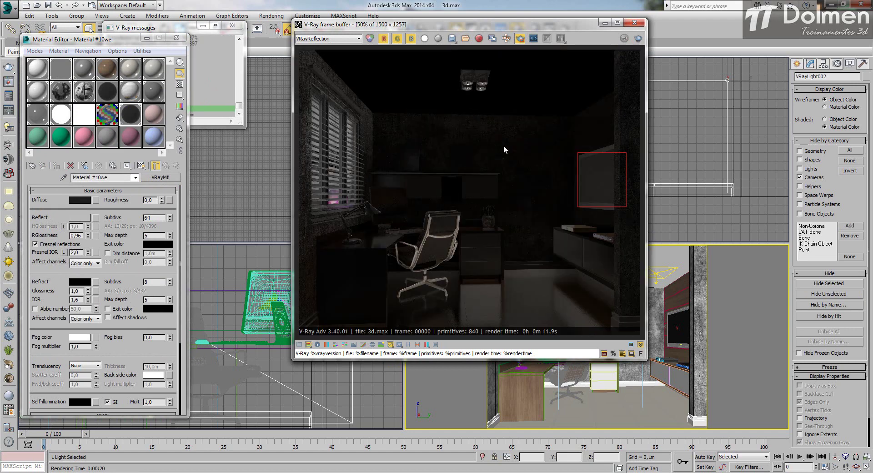
scroll(460, 61, "up", 2)
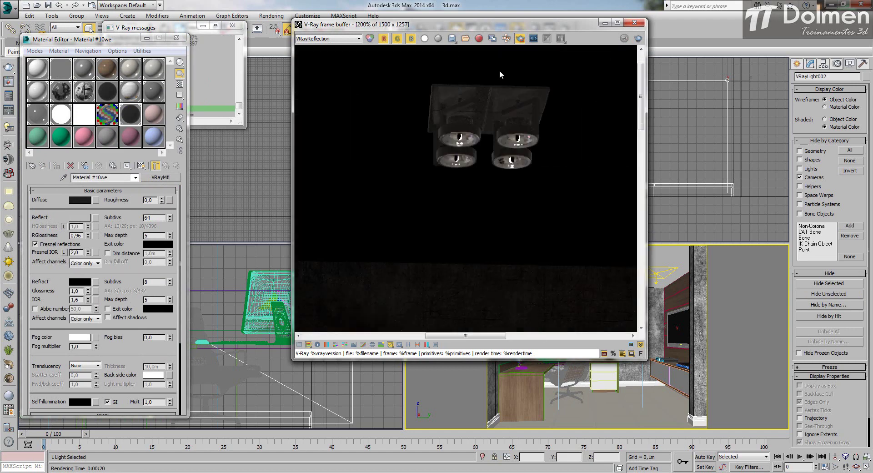
scroll(505, 103, "down", 2)
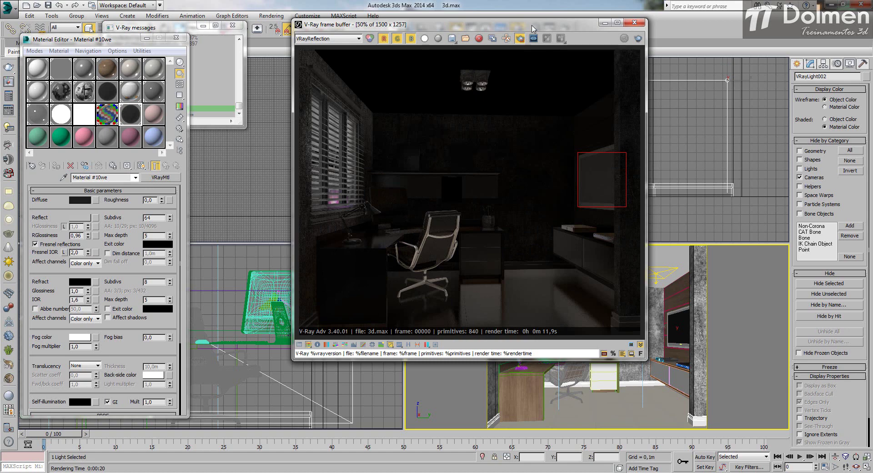
Step: Pick the AM_78_022_03 material from the desk objects into the next spare slot and set its reflection subdivs to 64
left_click_drag(548, 26, 334, 147)
left_click(157, 118)
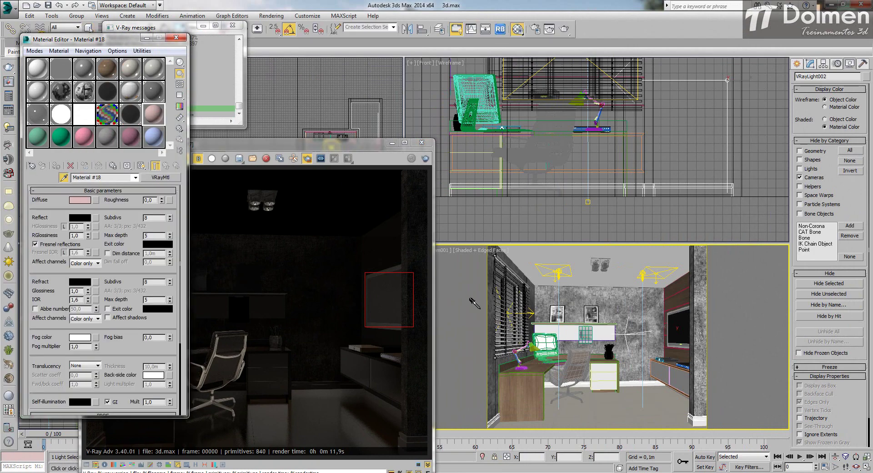
left_click(530, 347)
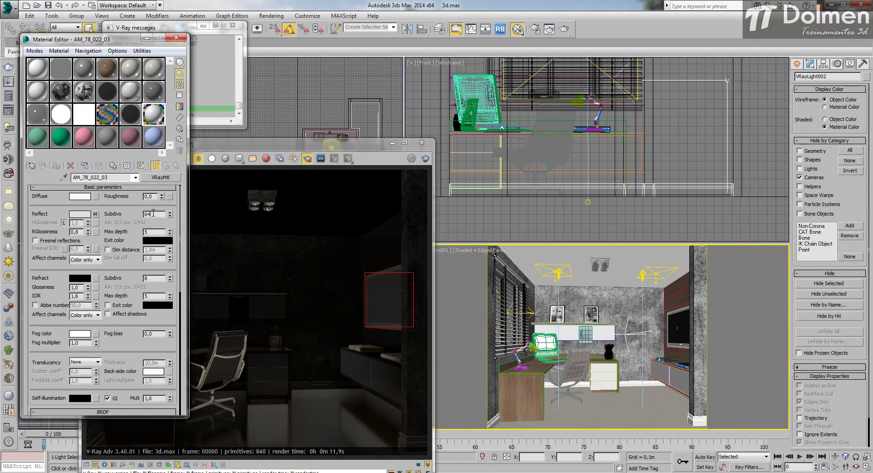
key("Return")
Step: Pick the AM_78_022_02 material from the monitor area into another spare slot and set its reflection subdivs to 64
left_click(46, 142)
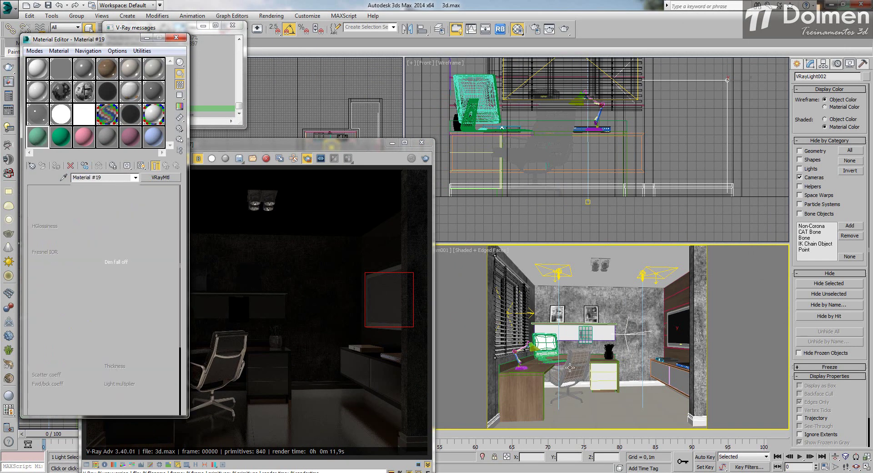
left_click(64, 177)
left_click(548, 357)
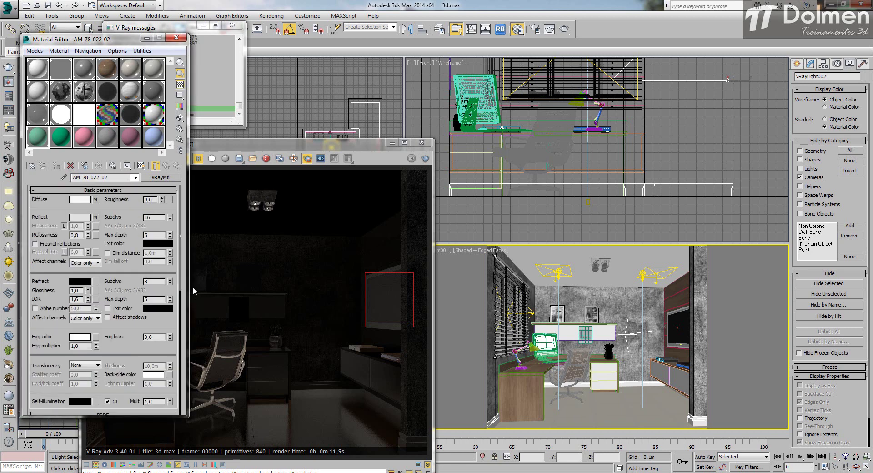
left_click(160, 220)
type("6")
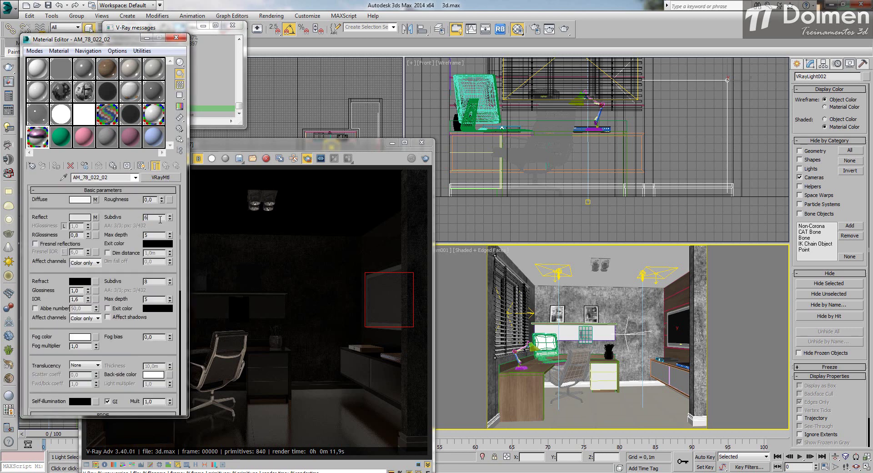
type("4")
key("Return")
Step: Mark a render region over the window blinds, start rendering it with the VRaySampleRate element displayed, and cancel the render
left_click(176, 37)
left_click_drag(321, 147, 555, 36)
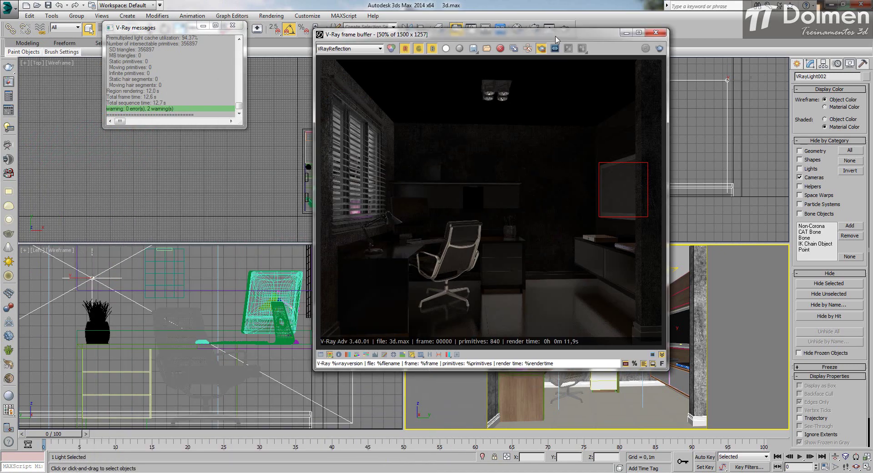
left_click(582, 49)
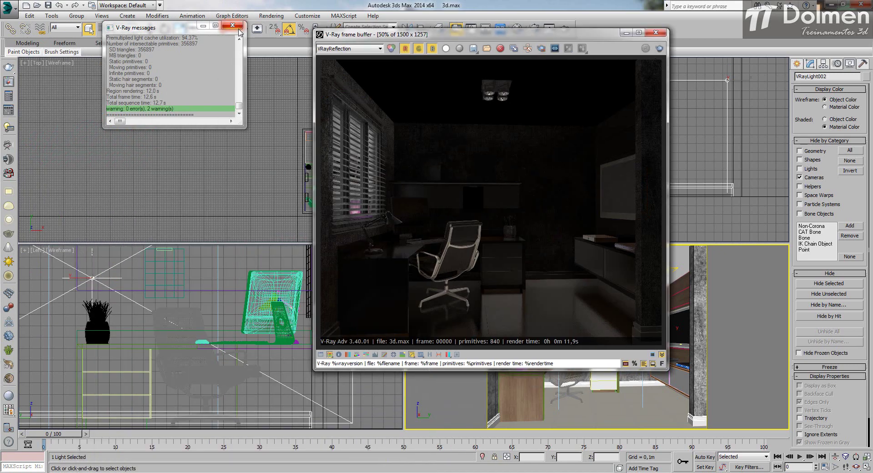
left_click(541, 48)
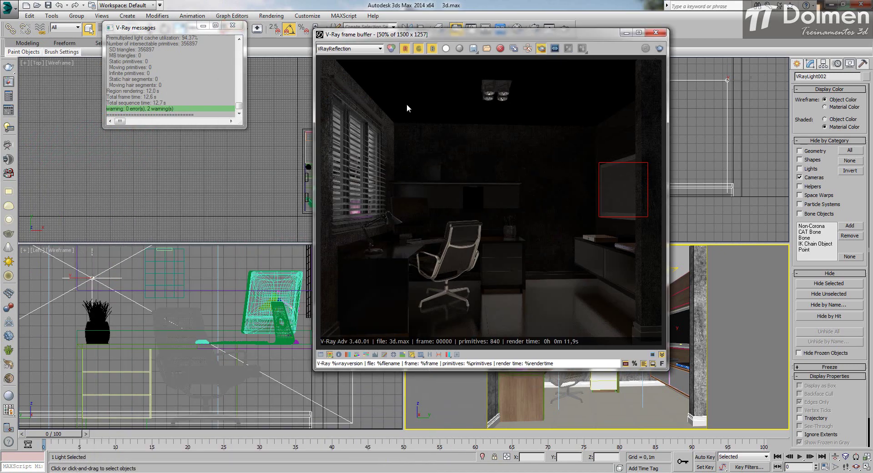
left_click_drag(387, 113, 321, 199)
left_click(659, 48)
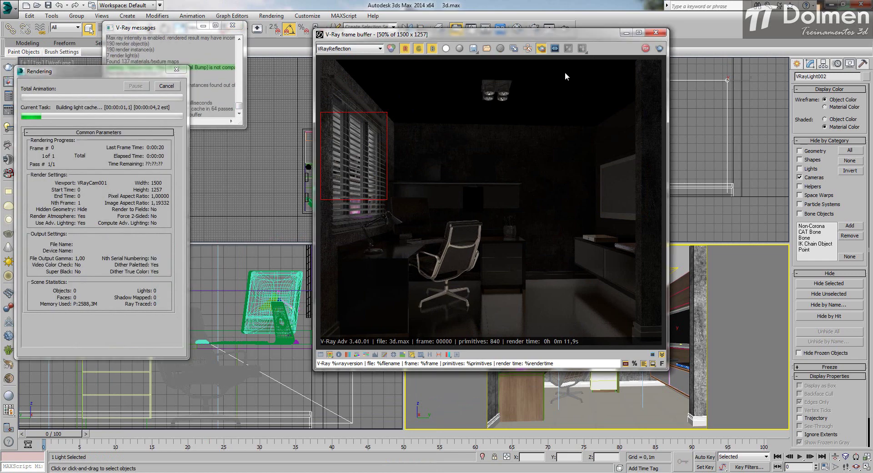
left_click(380, 49)
left_click(355, 84)
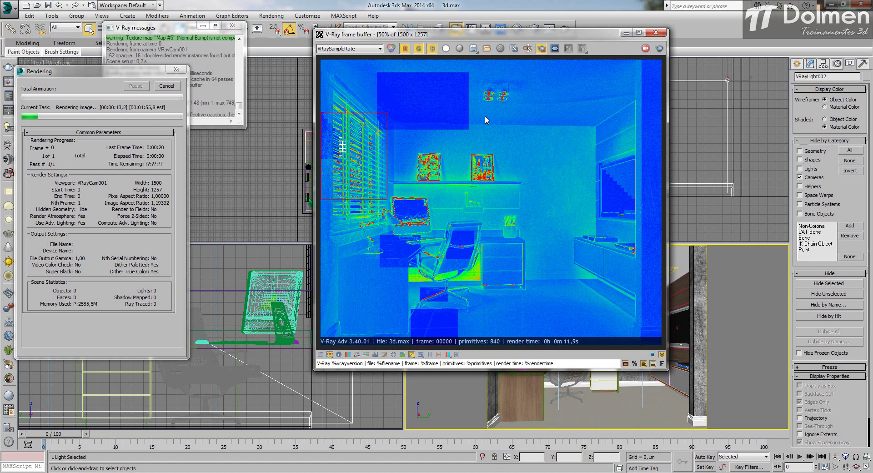
left_click(167, 86)
Step: Reopen the Material Editor, go through the settings of Material #3 and Material #6, and set Material #7's reflection subdivs to 64
left_click_drag(466, 36, 580, 79)
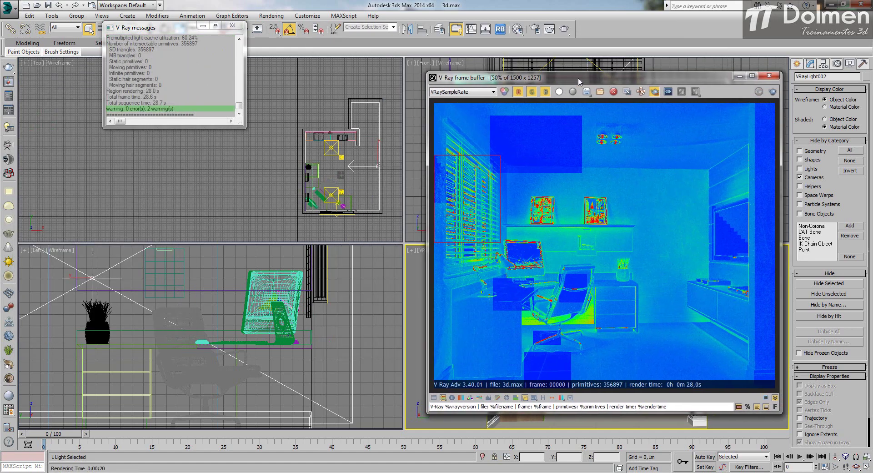
left_click(518, 29)
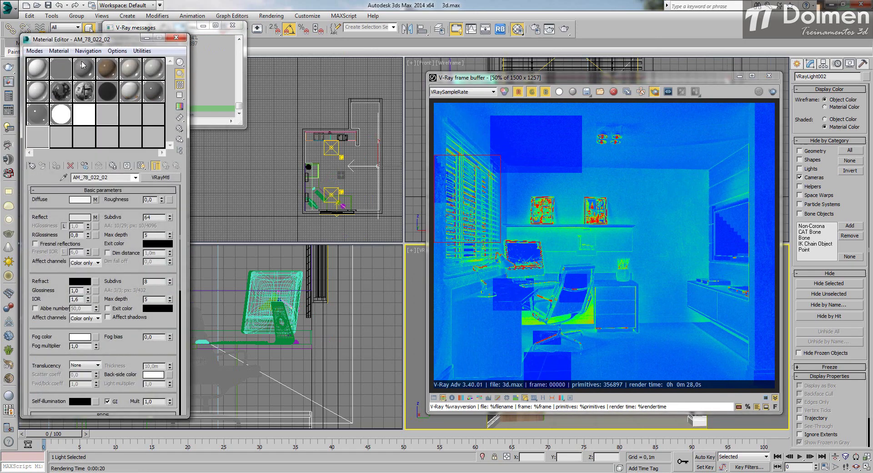
left_click(105, 77)
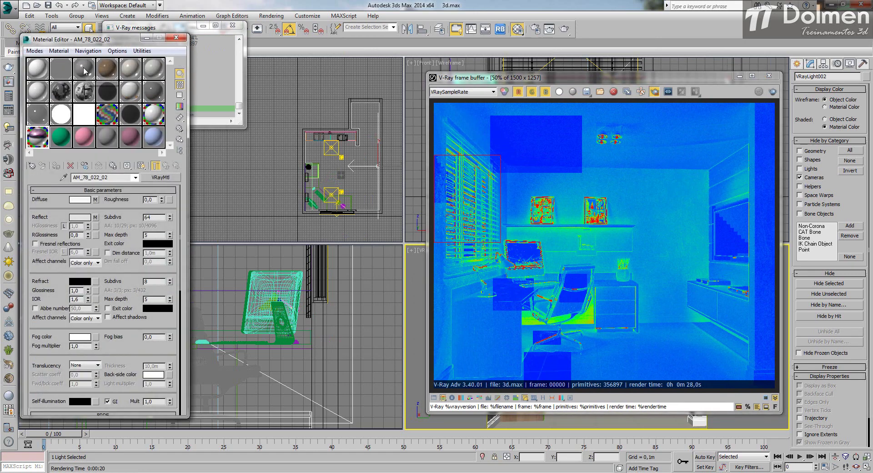
double_click(157, 218)
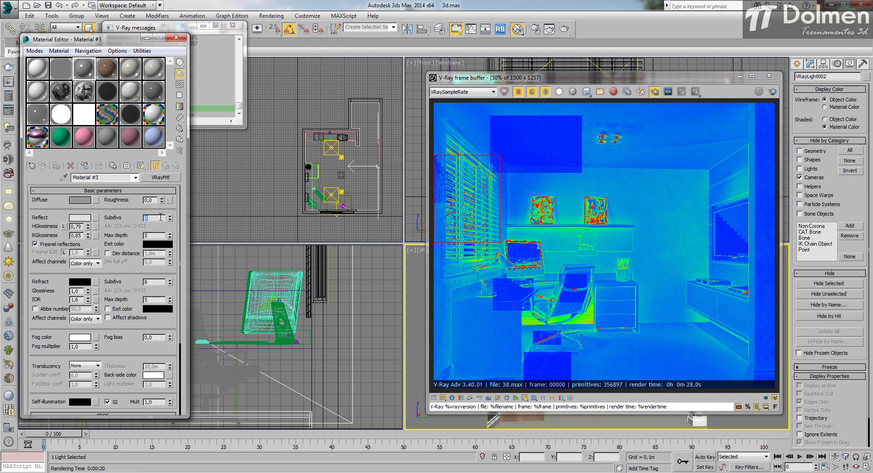
left_click(131, 71)
scroll(154, 220, "down", 10)
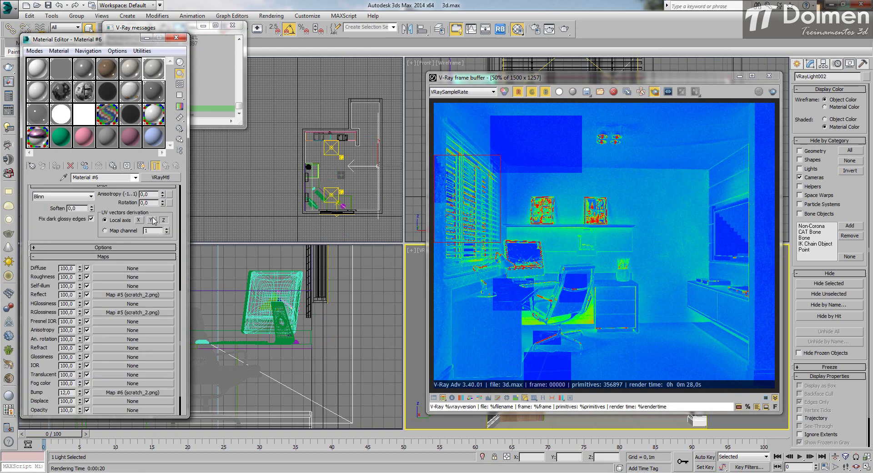
scroll(110, 207, "up", 10)
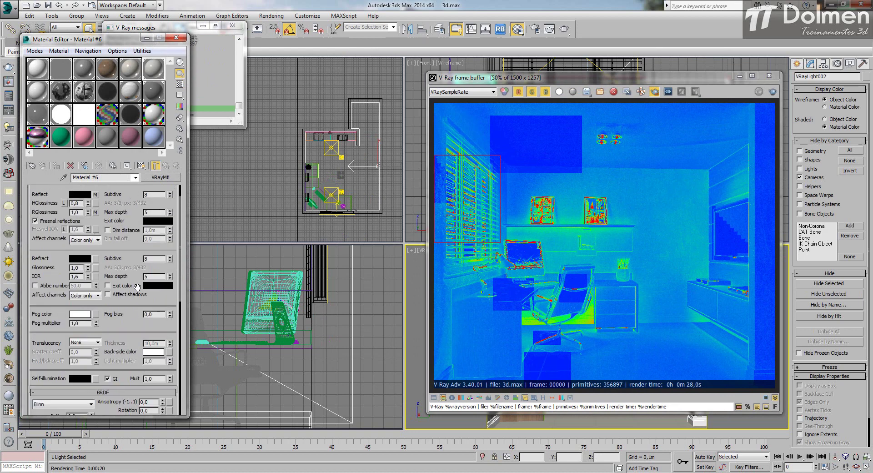
left_click(30, 90)
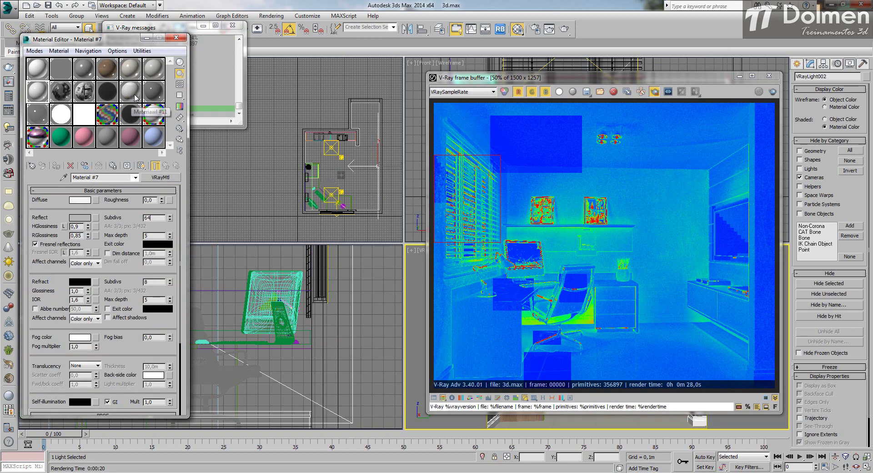
Step: Go through Material #14, set the reflection subdivs of Material #21 and Material #2 to 64, and close the Material Editor
left_click(141, 145)
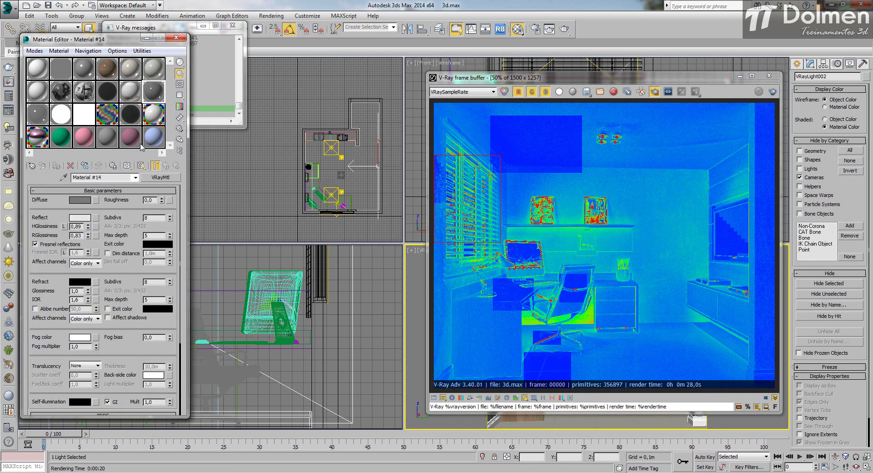
left_click(56, 119)
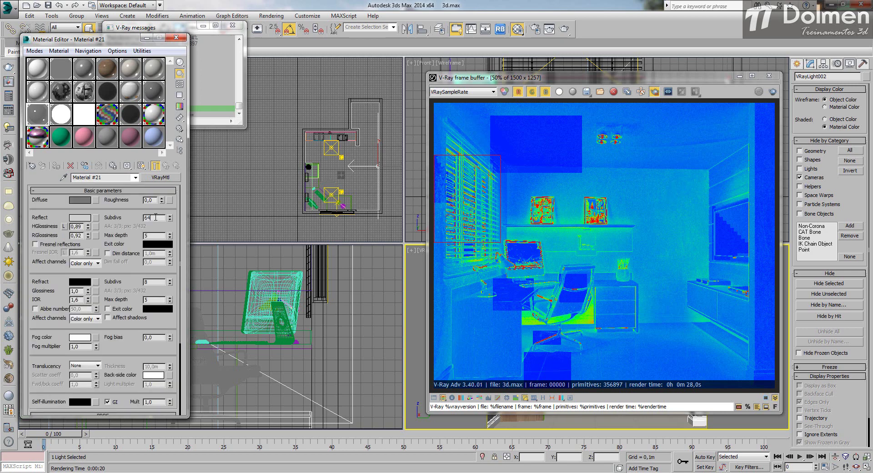
left_click(61, 69)
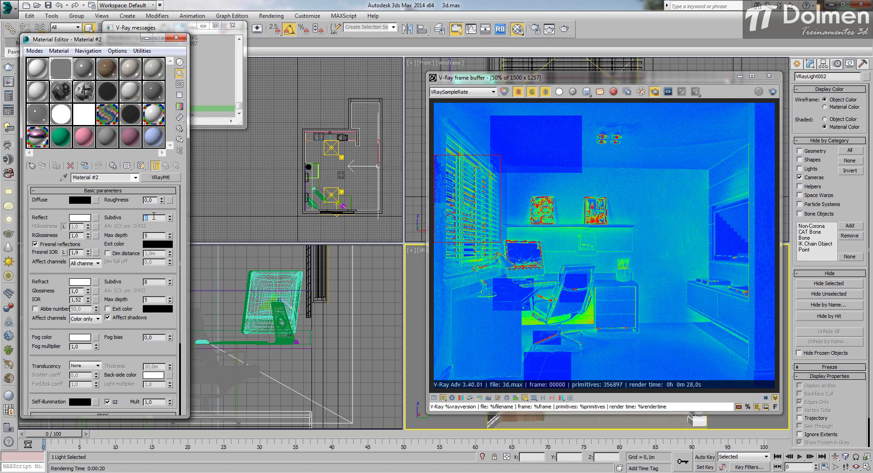
key("Return")
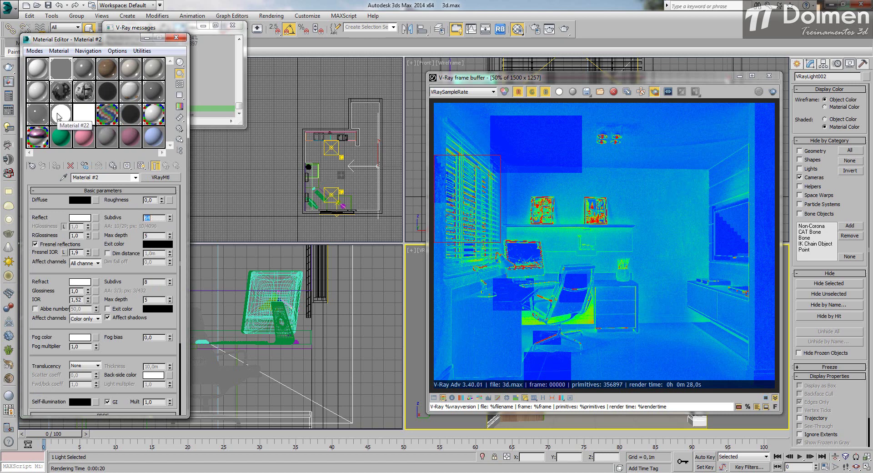
left_click(179, 39)
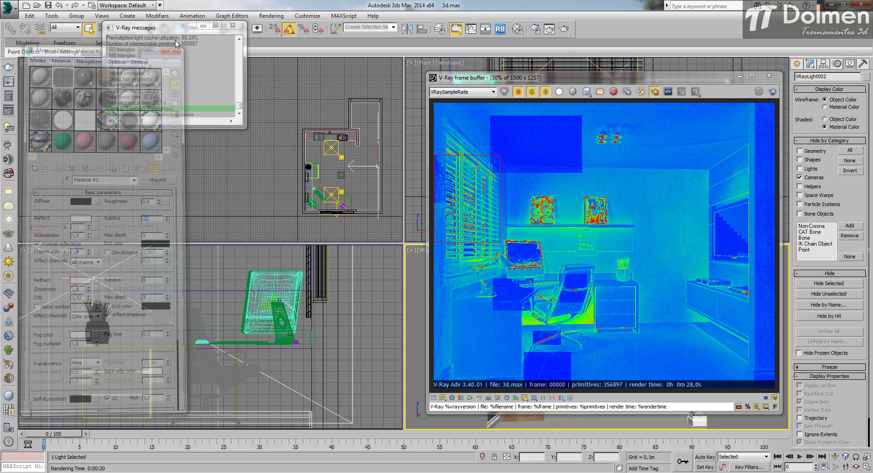
Step: In the V-Ray render settings, set the bucket sampler's max subdivs to 16 and both bucket and Global DMC noise thresholds to 0,03
left_click(535, 29)
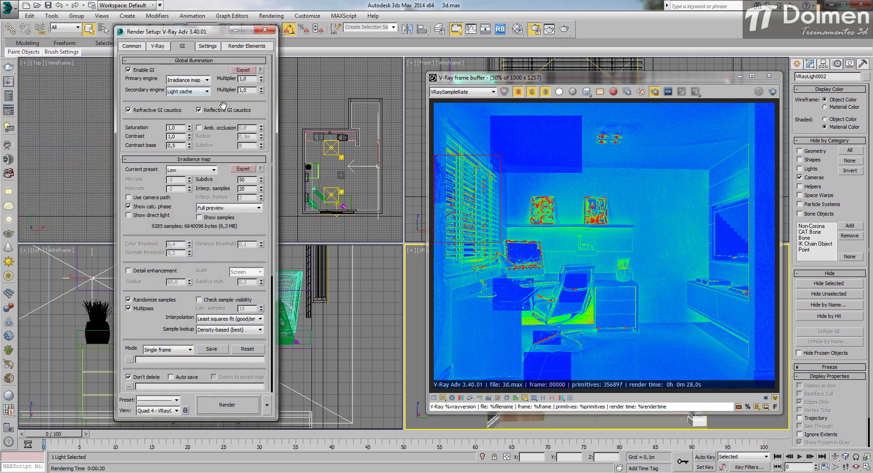
left_click(156, 47)
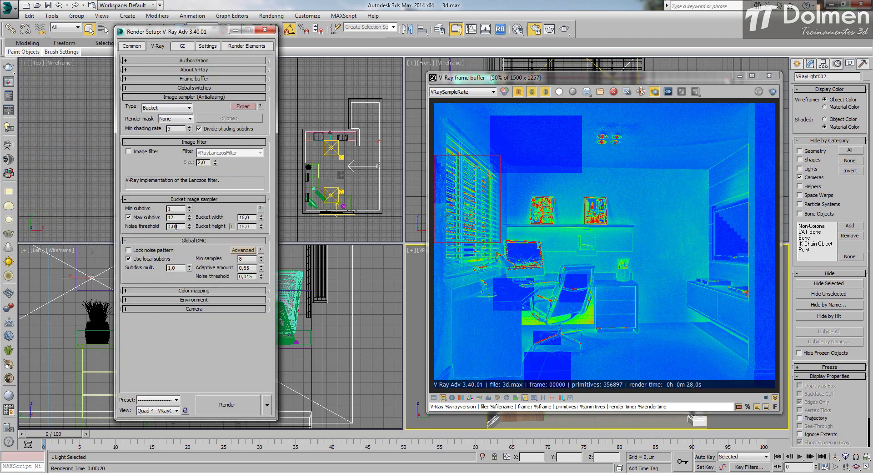
left_click_drag(175, 223, 183, 224)
double_click(173, 218)
type("16")
key("Return")
Step: Start a test render of the window blinds region and cancel it
left_click(773, 91)
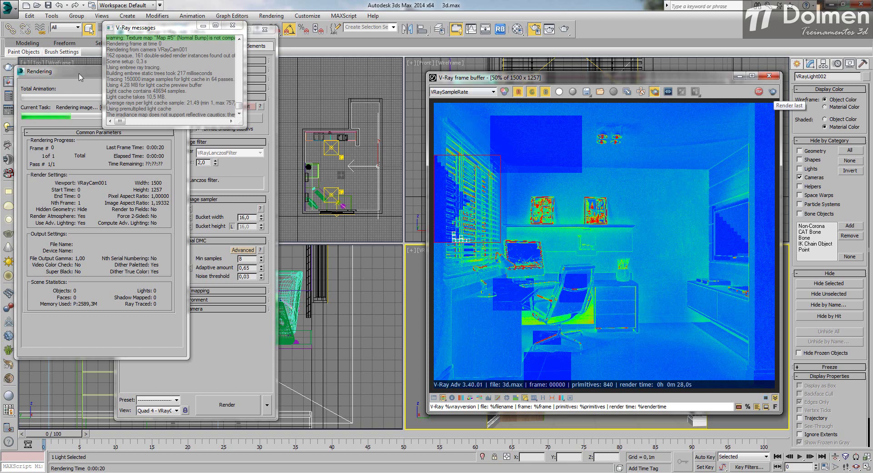
left_click(183, 90)
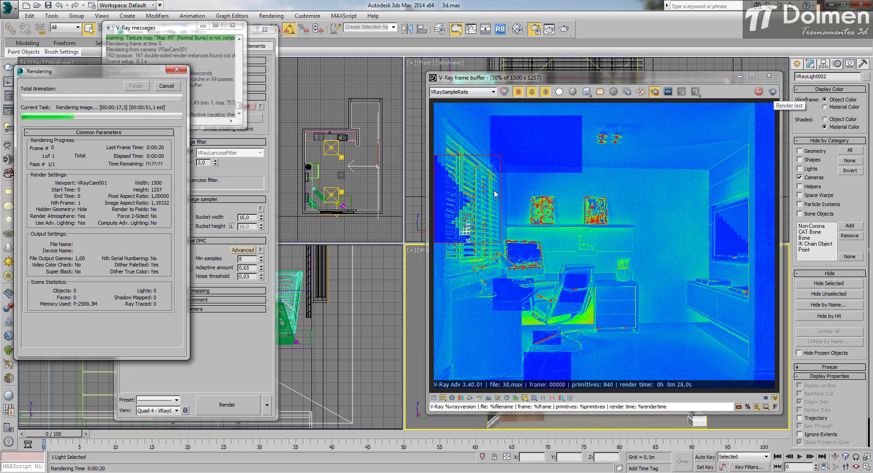
left_click(167, 86)
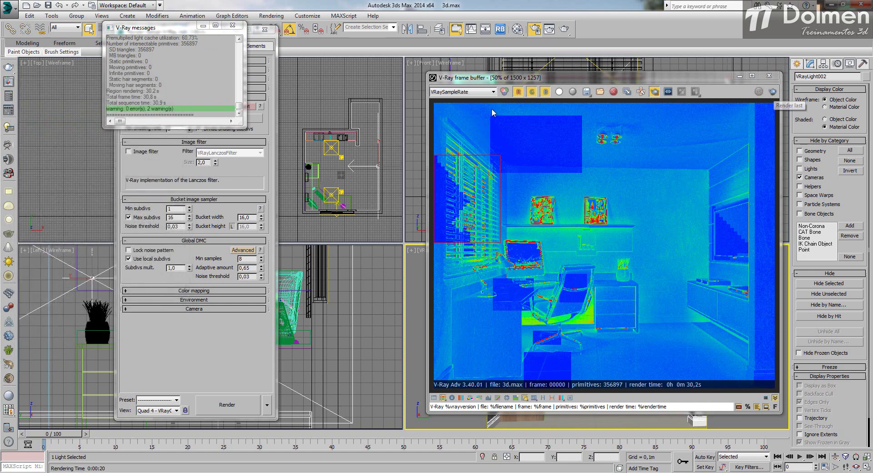
Step: Mark a render region over the ceiling beside the spotlights and render it enlarged with the VRayLighting element displayed
left_click_drag(600, 174, 590, 166)
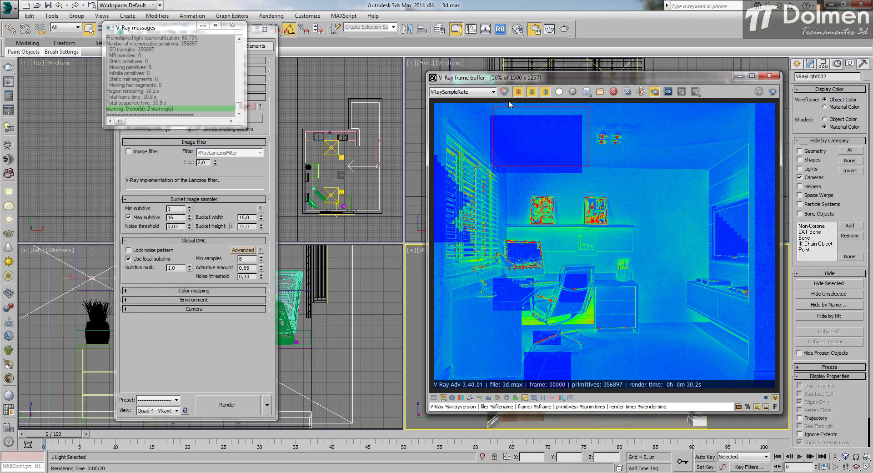
left_click(456, 92)
left_click(460, 118)
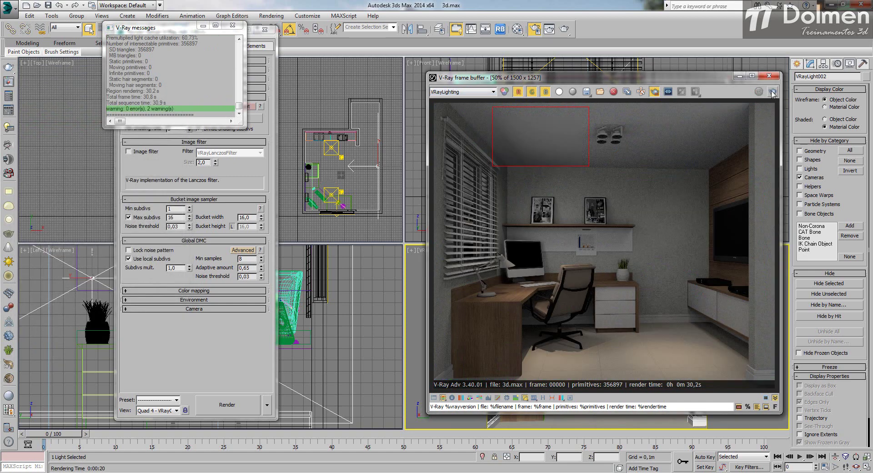
left_click(772, 93)
double_click(516, 114)
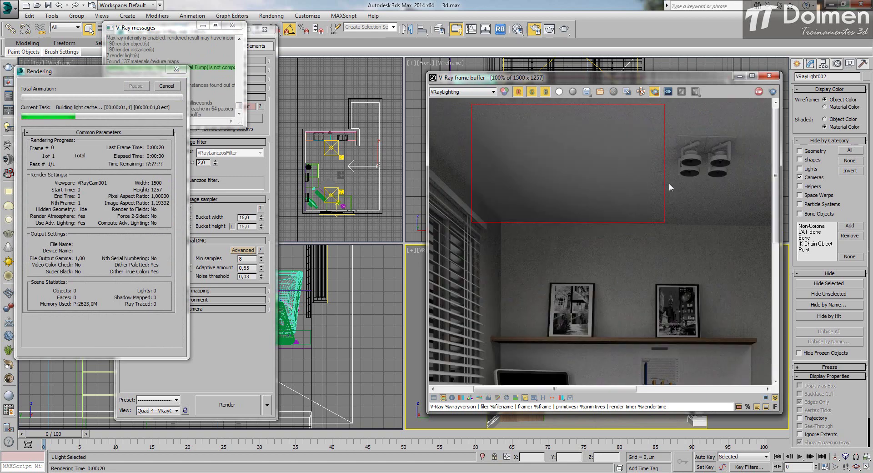
middle_click_drag(670, 183, 651, 188)
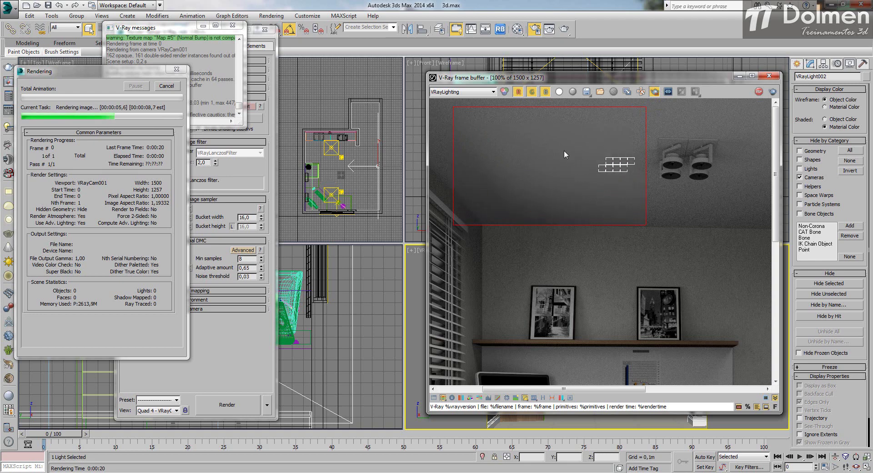
Step: Compare the rendered ceiling region in the VRayReflection and RGB color channels
left_click(494, 91)
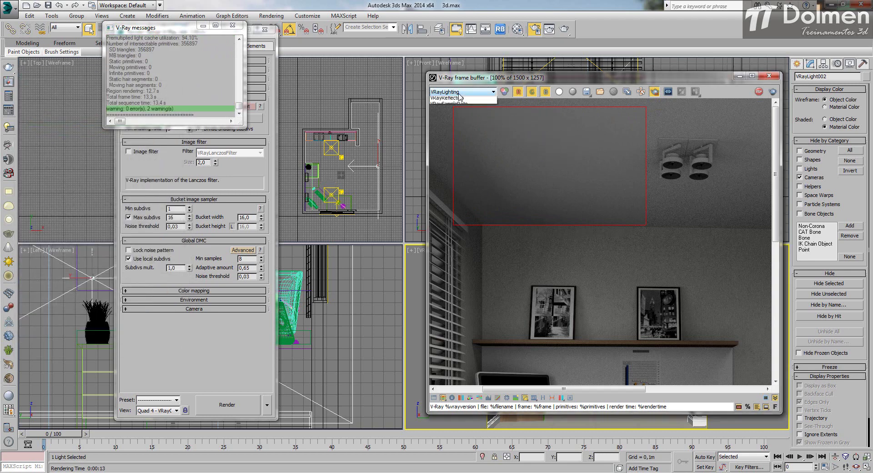
left_click(456, 122)
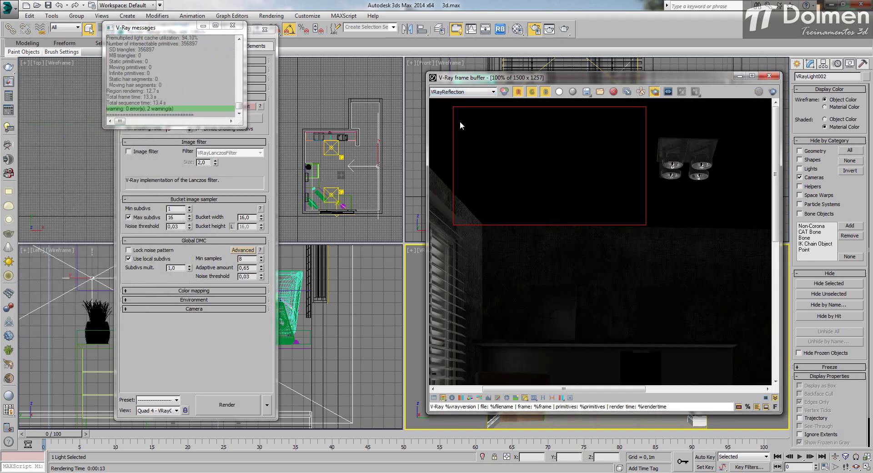
left_click(463, 91)
left_click(460, 100)
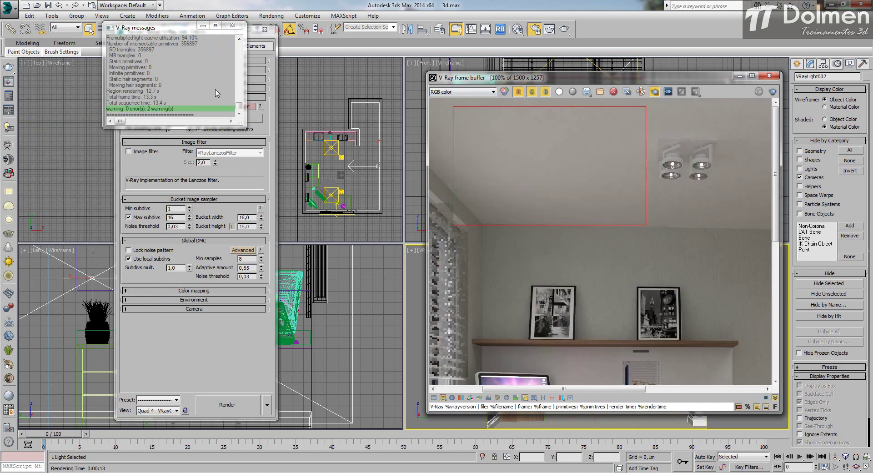
Step: Check the light subdivs in the V-Ray Light Lister and re-render the ceiling region, viewing it in VRayLighting and RGB color
left_click(232, 25)
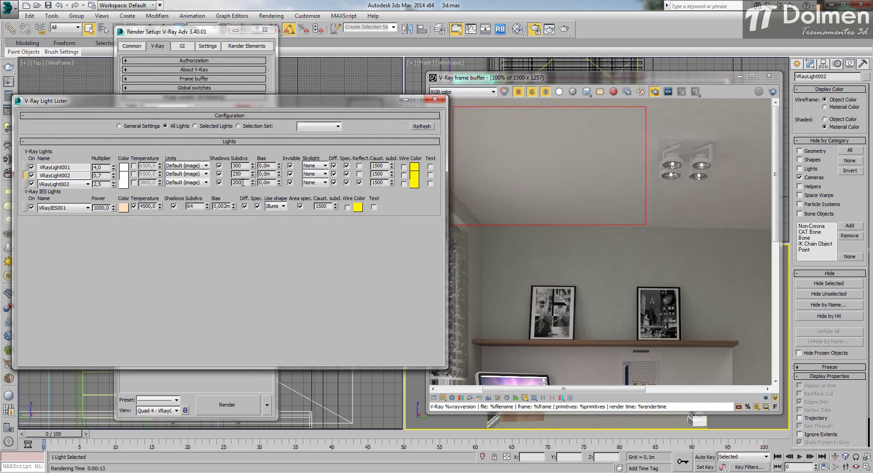
left_click(441, 98)
left_click(773, 92)
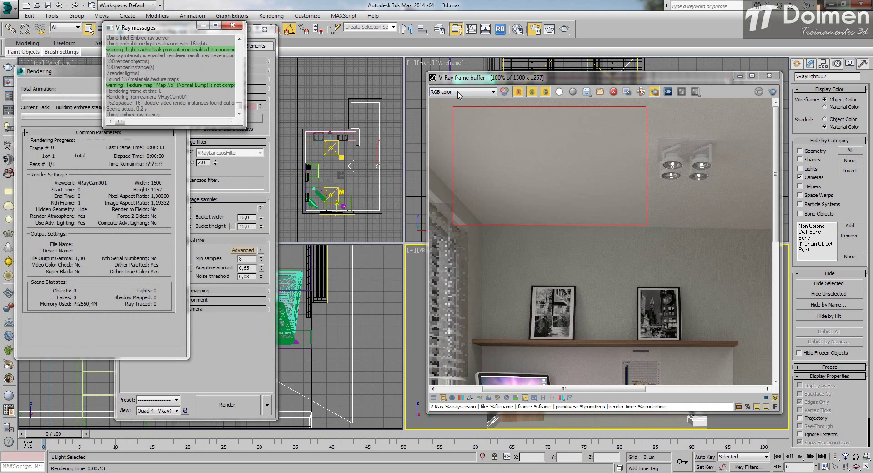
left_click(460, 95)
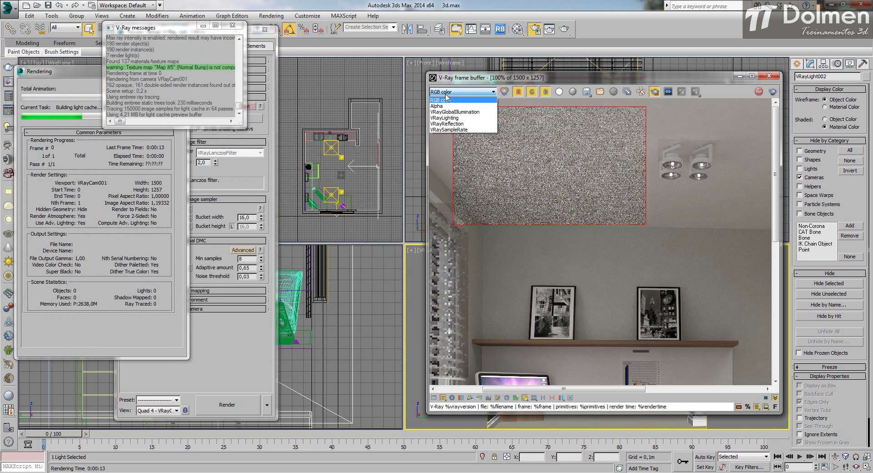
left_click(448, 117)
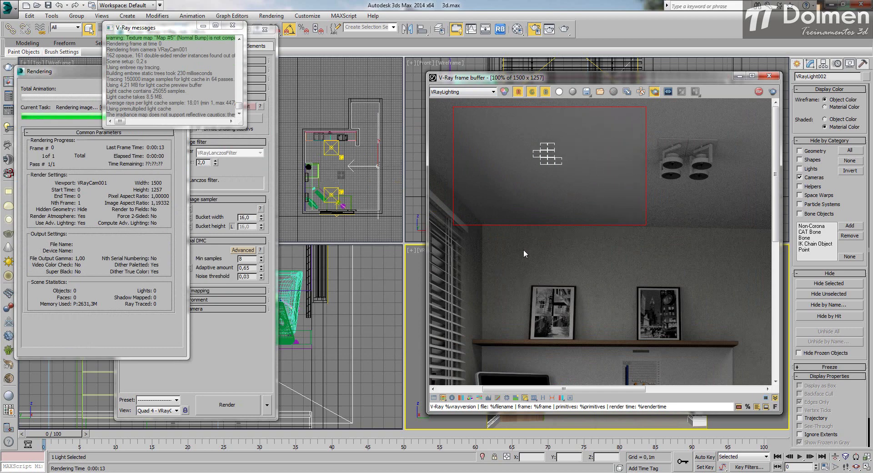
left_click(458, 92)
left_click(447, 103)
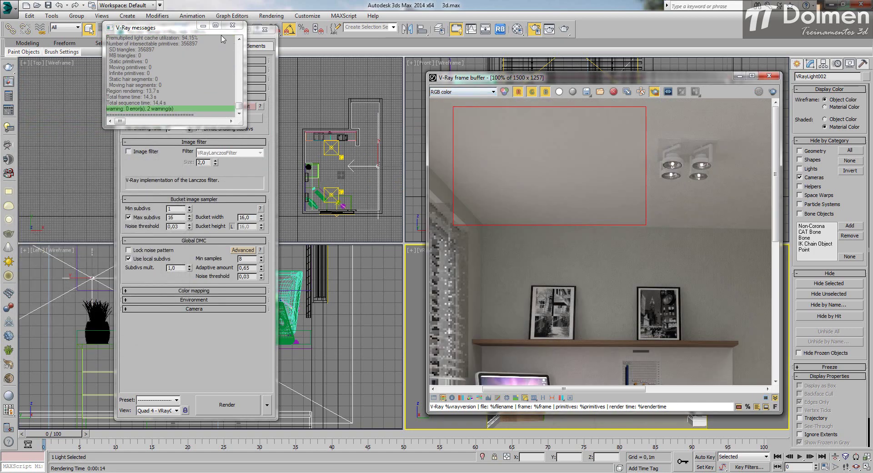
Step: Turn off region rendering and render the full frame with the VRaySampleRate element displayed
left_click(655, 92)
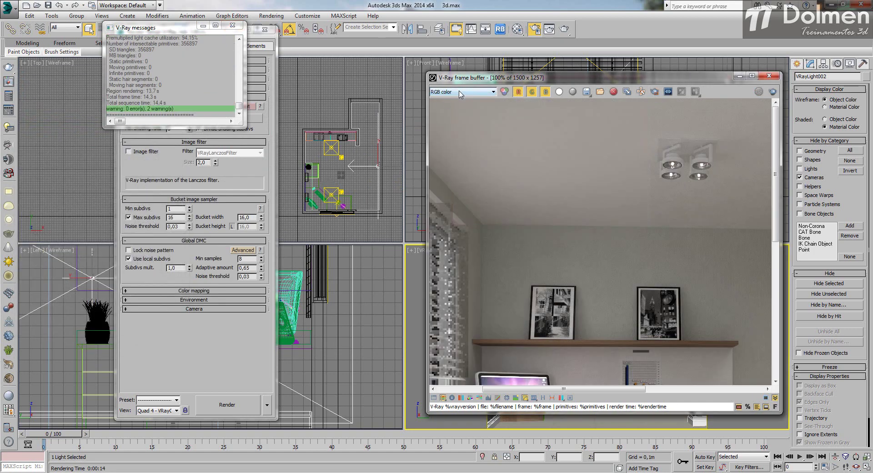
left_click(460, 91)
left_click(455, 128)
scroll(594, 200, "down", 2)
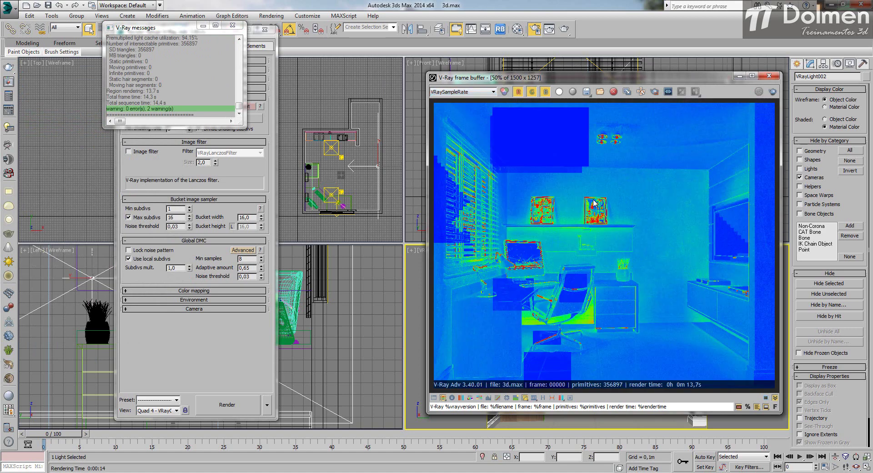
key("shift+q")
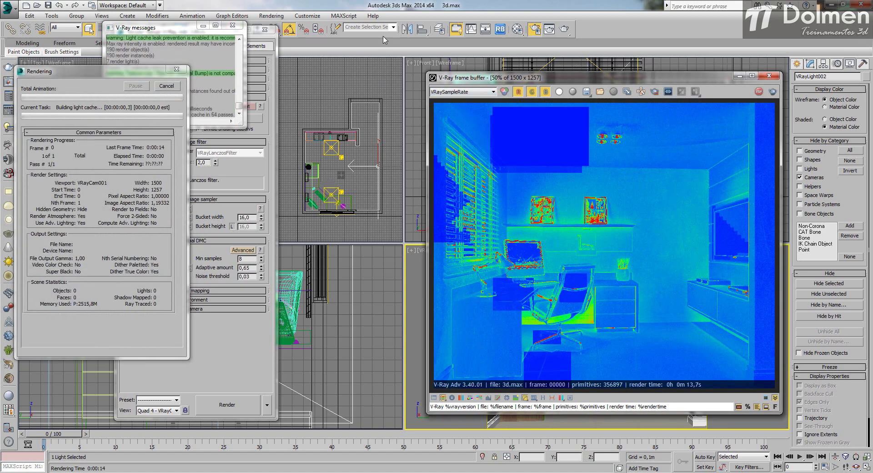
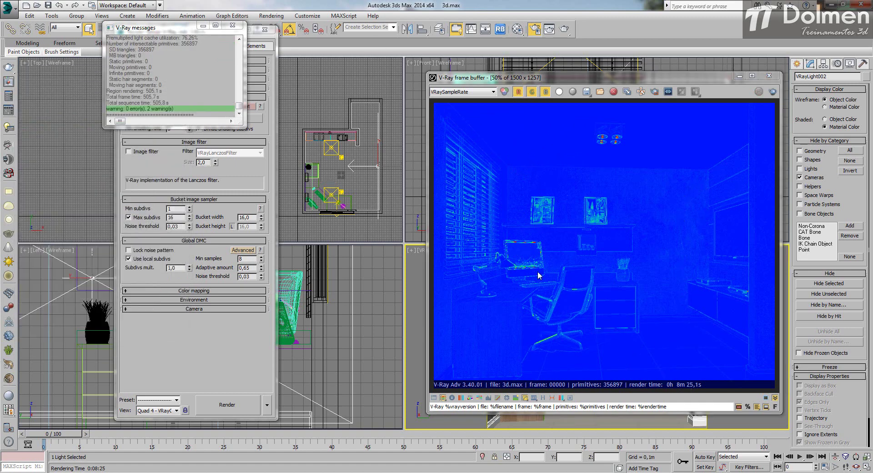
Step: Examine the finished full render in RGB color for noise on the chair, desk, lamp, monitor, back wall, shelf and ceiling spotlights
left_click(462, 93)
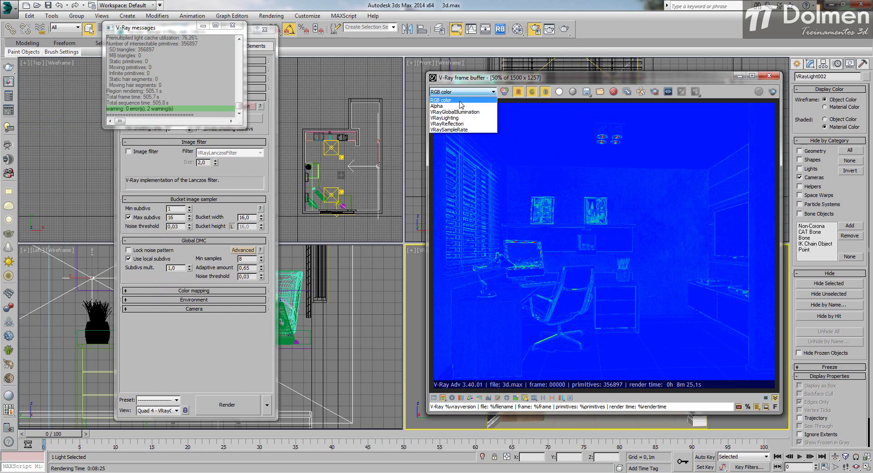
left_click(461, 105)
scroll(604, 215, "up", 5)
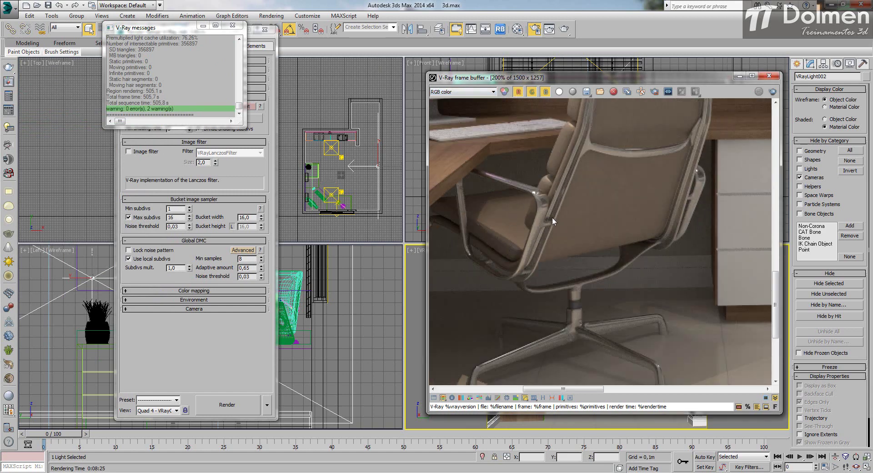
middle_click_drag(492, 275, 589, 258)
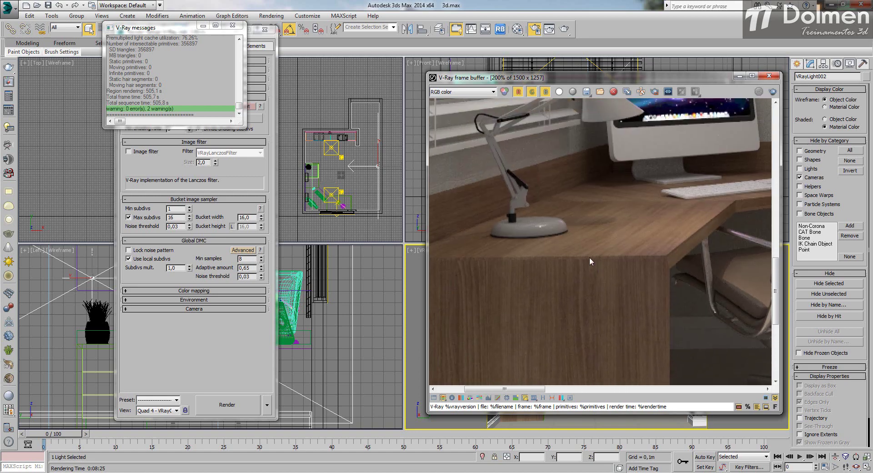
middle_click_drag(607, 190, 547, 351)
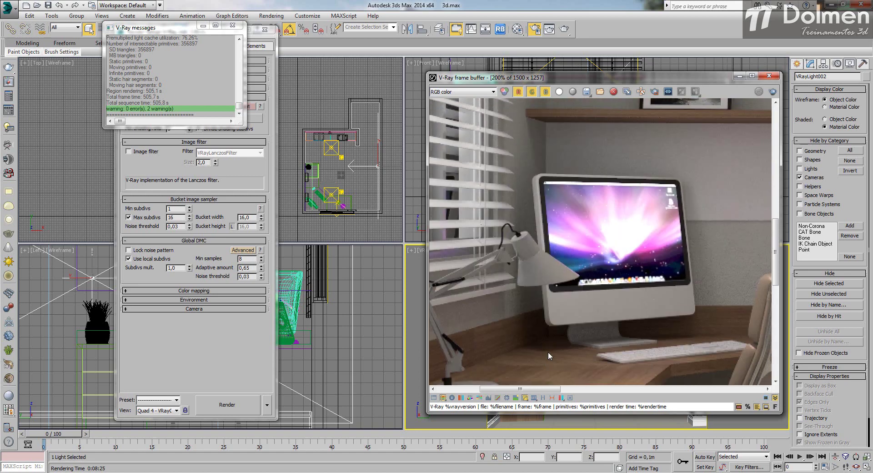
middle_click_drag(660, 211, 604, 365)
middle_click_drag(646, 219, 602, 250)
scroll(643, 242, "up", 1)
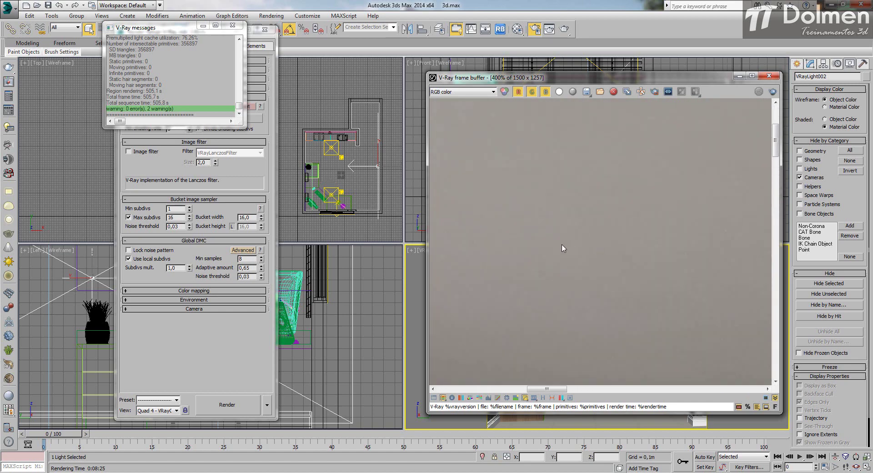
scroll(573, 248, "down", 3)
scroll(513, 157, "up", 1)
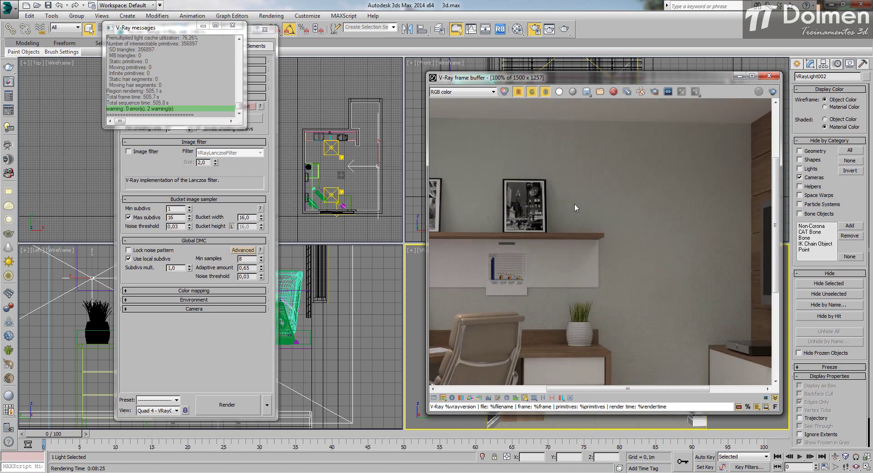
scroll(575, 203, "up", 1)
scroll(570, 260, "down", 1)
scroll(514, 136, "up", 1)
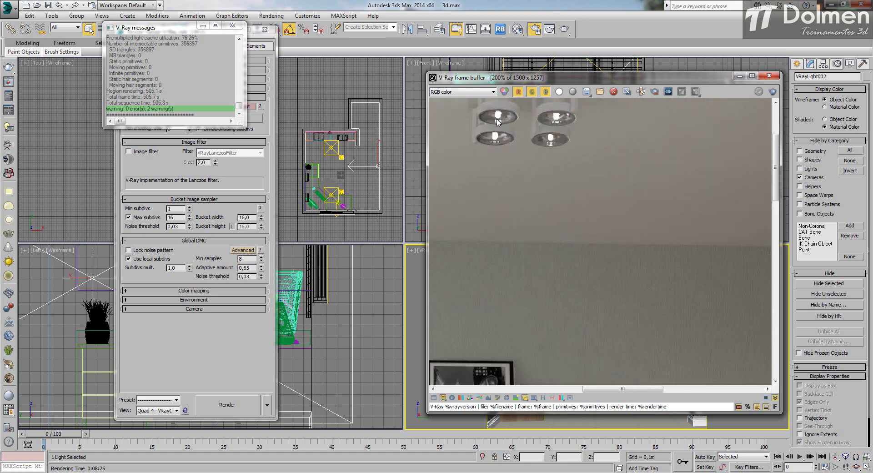
scroll(579, 212, "down", 2)
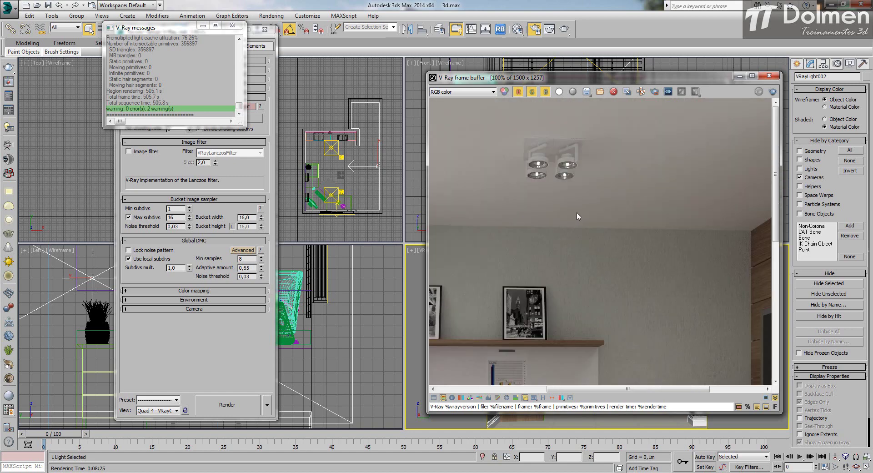
Step: Examine the full render in the VRayGlobalIllumination and VRayLighting elements, checking the ceiling, back wall, floor and TV cabinet for noise
left_click(469, 92)
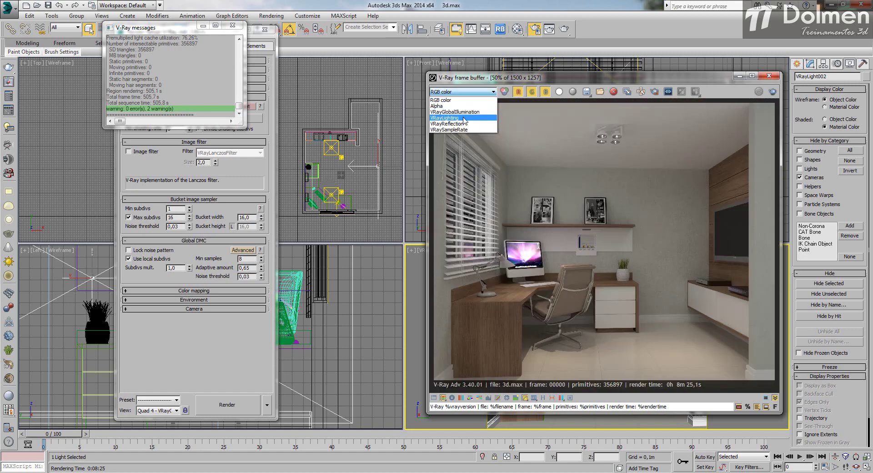
left_click(465, 114)
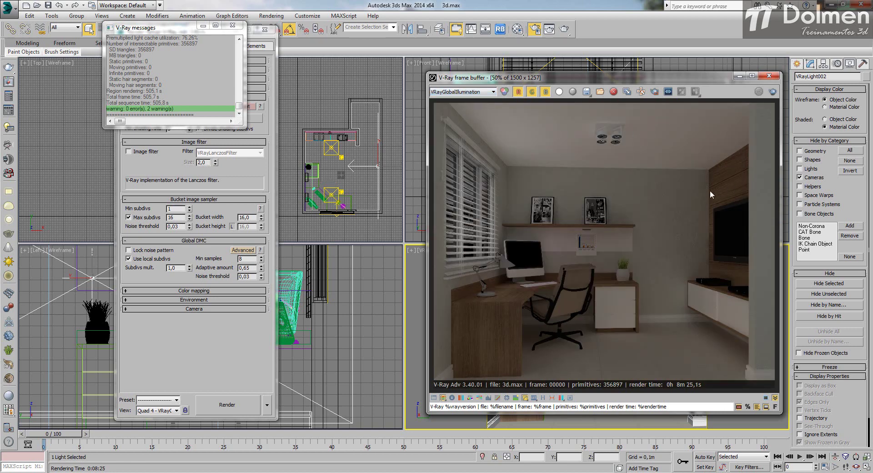
left_click(456, 91)
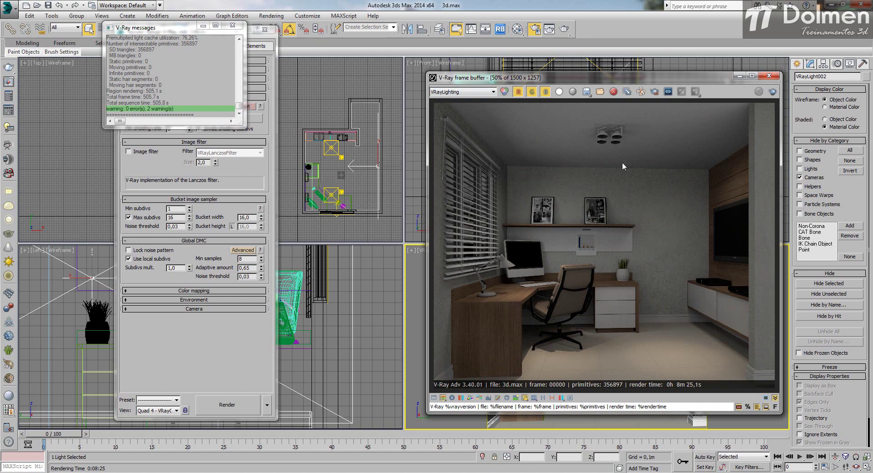
scroll(625, 180, "up", 2)
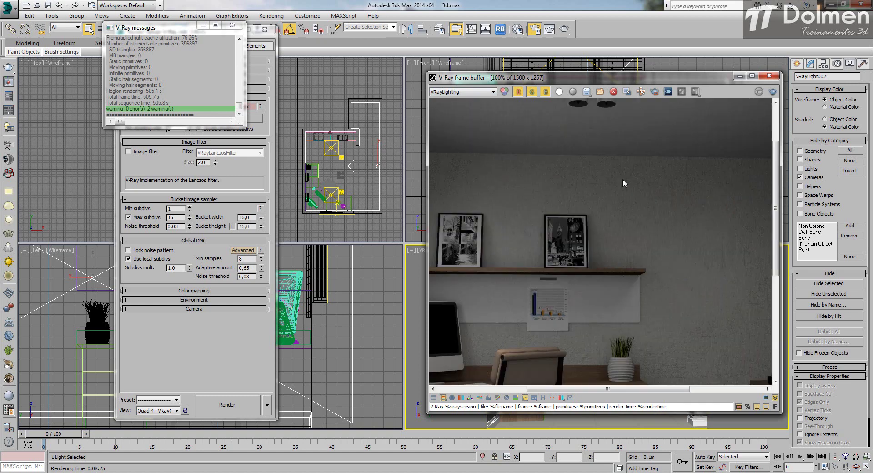
middle_click_drag(642, 262, 560, 205)
scroll(554, 213, "down", 1)
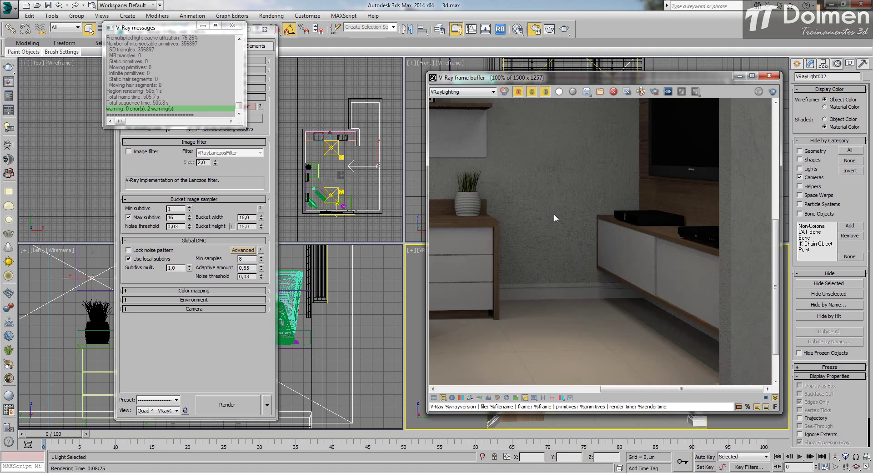
scroll(553, 217, "down", 1)
scroll(680, 114, "up", 1)
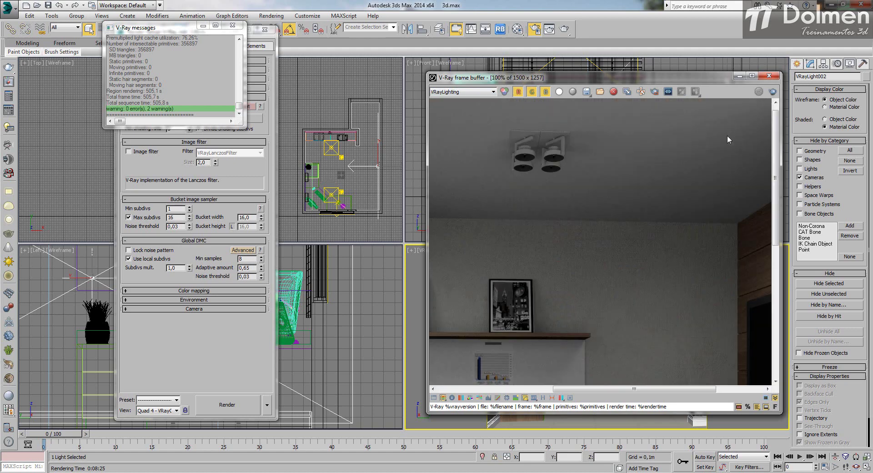
middle_click_drag(599, 160, 553, 211)
scroll(552, 211, "down", 1)
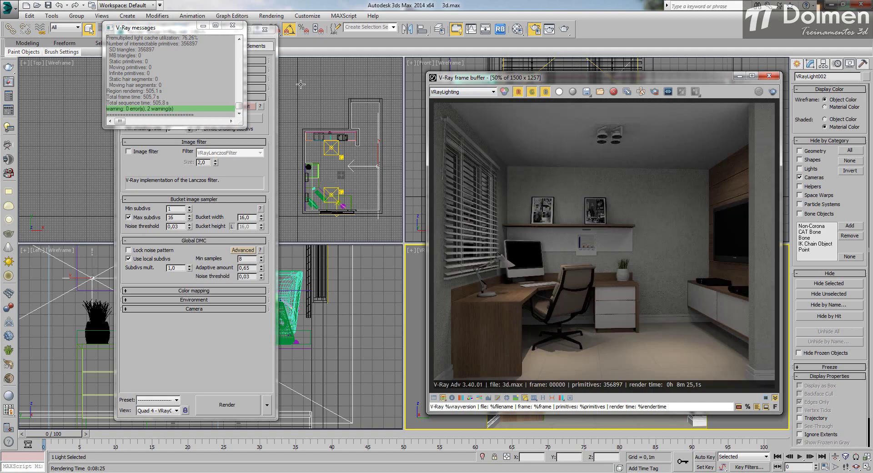
Step: Close the V-Ray messages window and examine the VRayReflection element around the chair, floor and TV cabinet
left_click(235, 32)
left_click(564, 109)
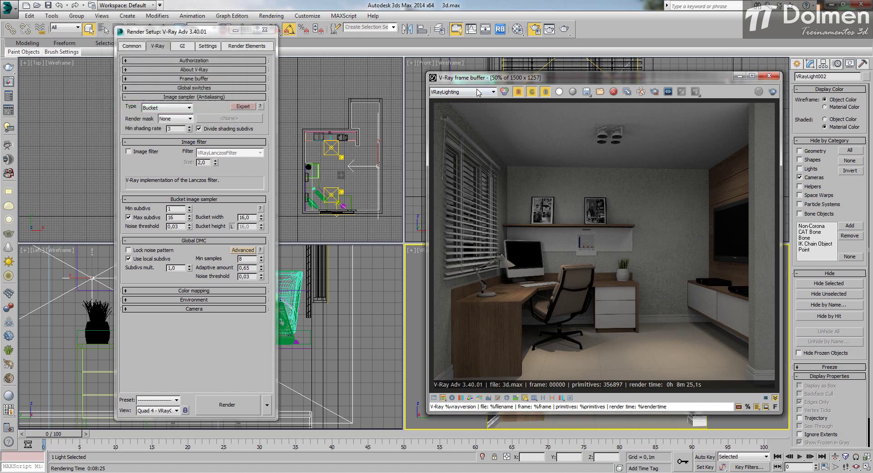
left_click(461, 92)
left_click(465, 123)
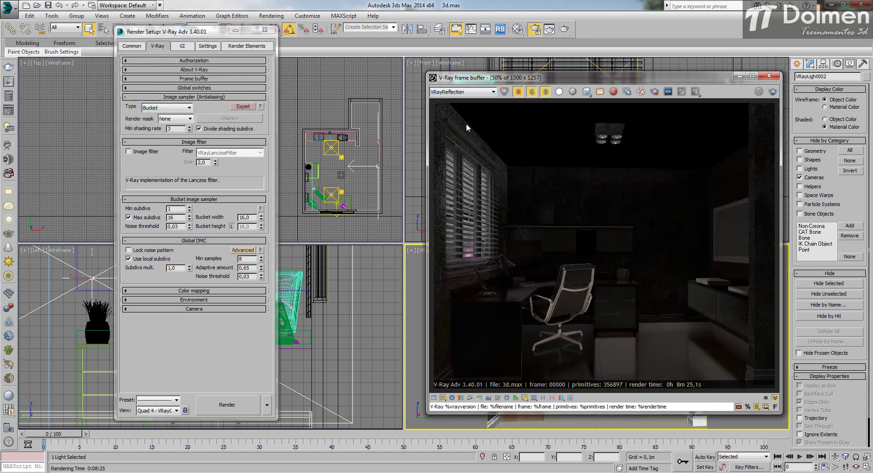
scroll(734, 339, "up", 1)
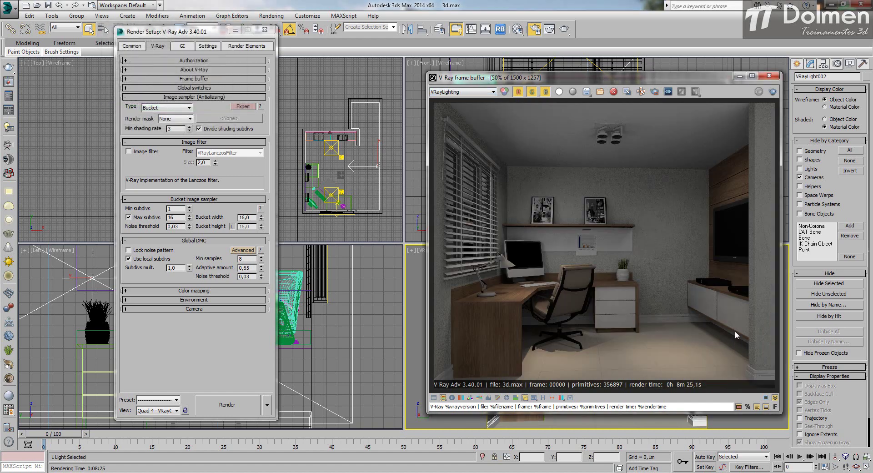
scroll(718, 319, "down", 1)
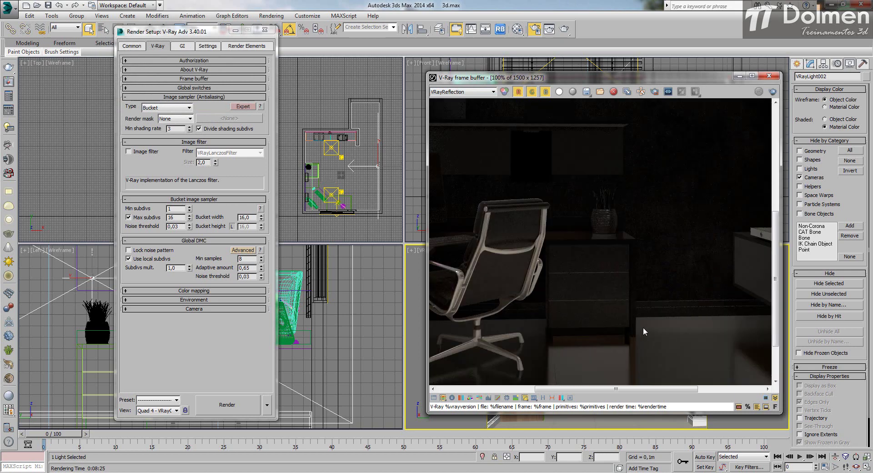
scroll(686, 289, "up", 1)
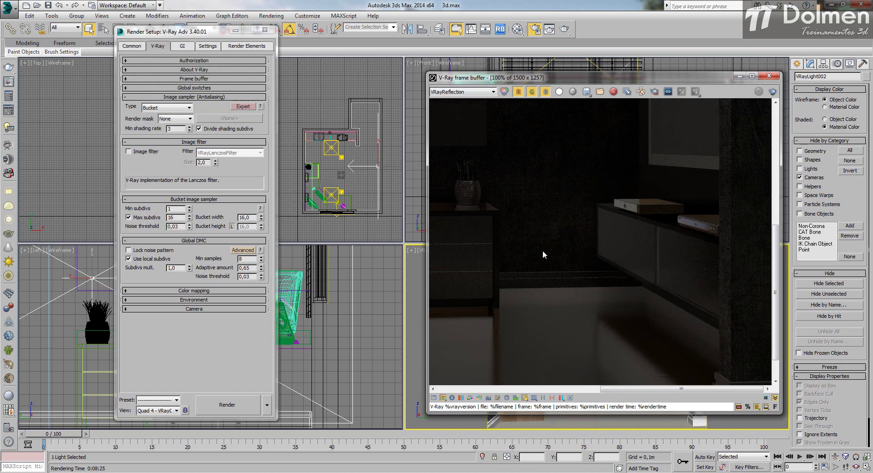
Step: Compare the same floor and TV cabinet area in the RGB color channel and return to the full image
left_click(462, 91)
left_click(450, 100)
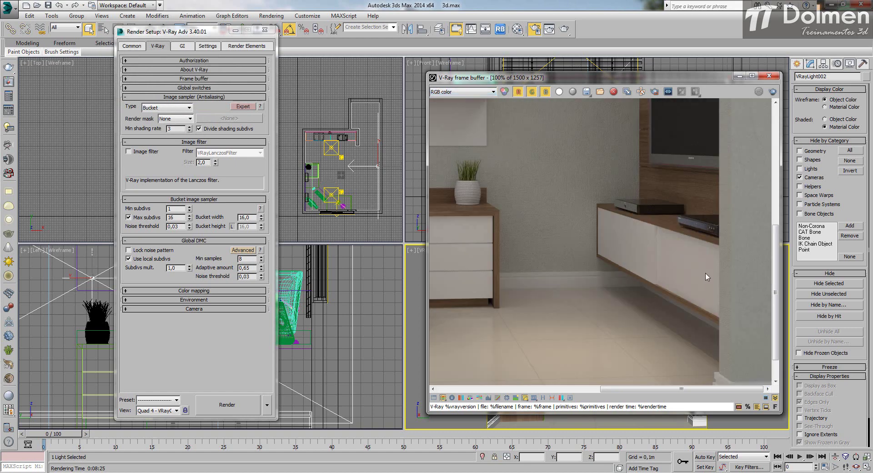
scroll(695, 288, "up", 1)
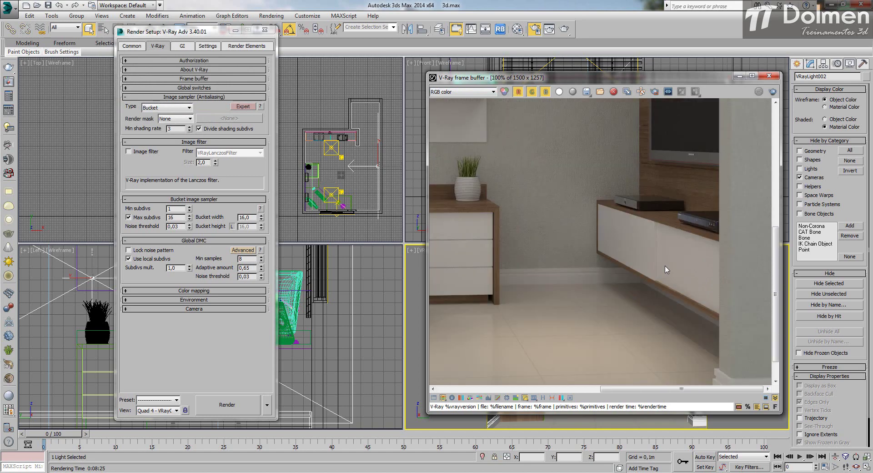
scroll(665, 269, "down", 2)
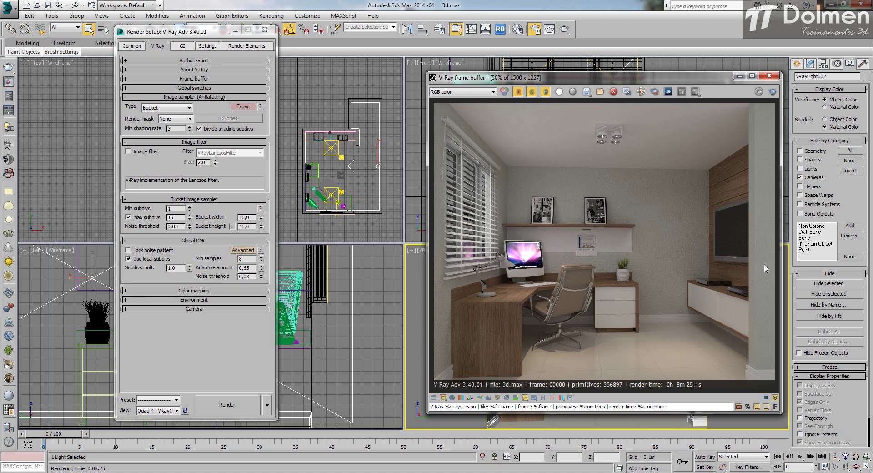
Step: Close the render settings, move the frame buffer to the middle of the viewports and hide all lights in the scene
left_click(265, 29)
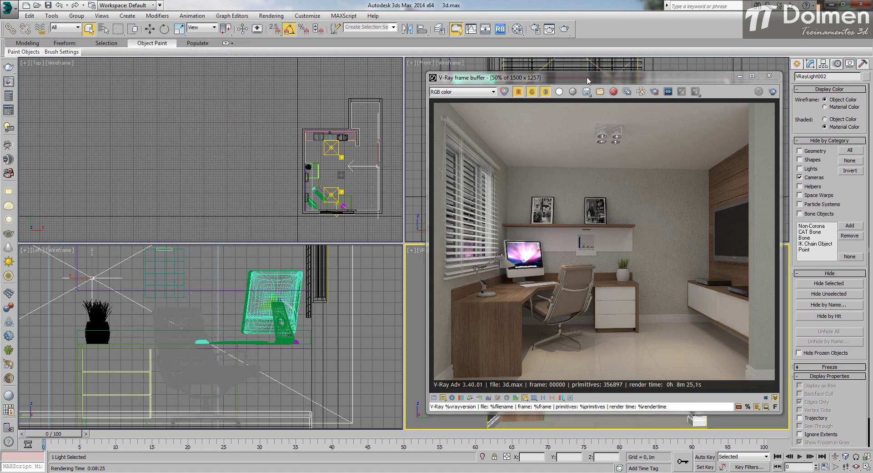
left_click_drag(588, 81, 435, 65)
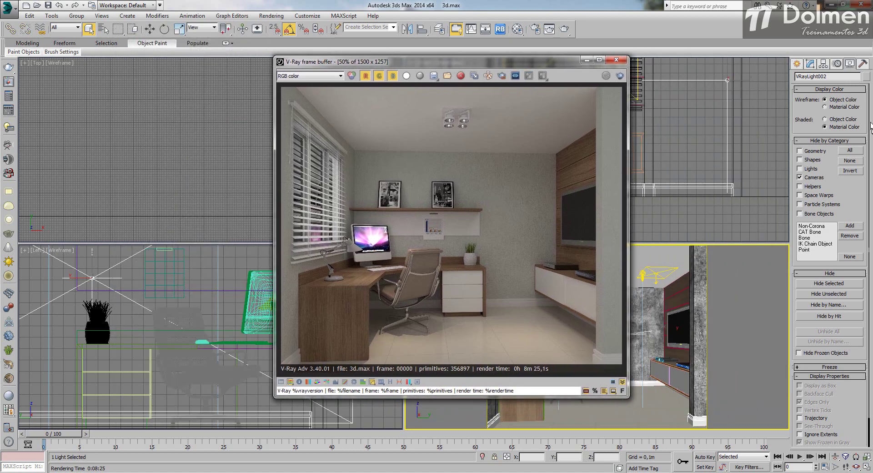
left_click(800, 169)
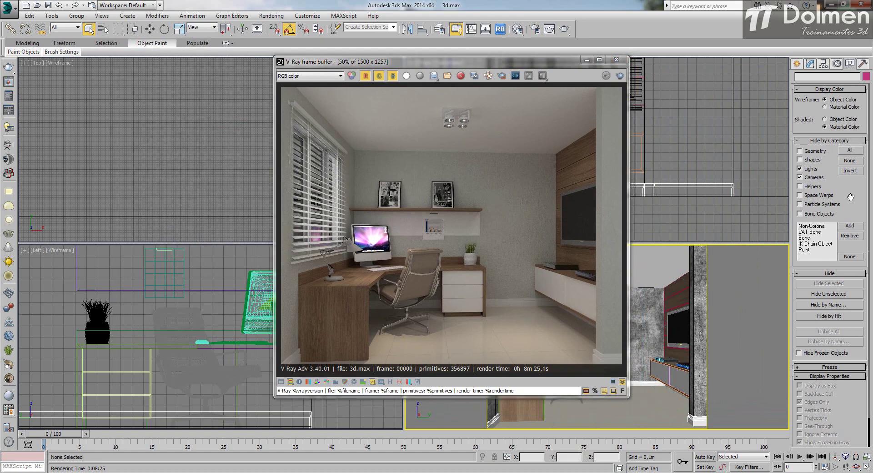